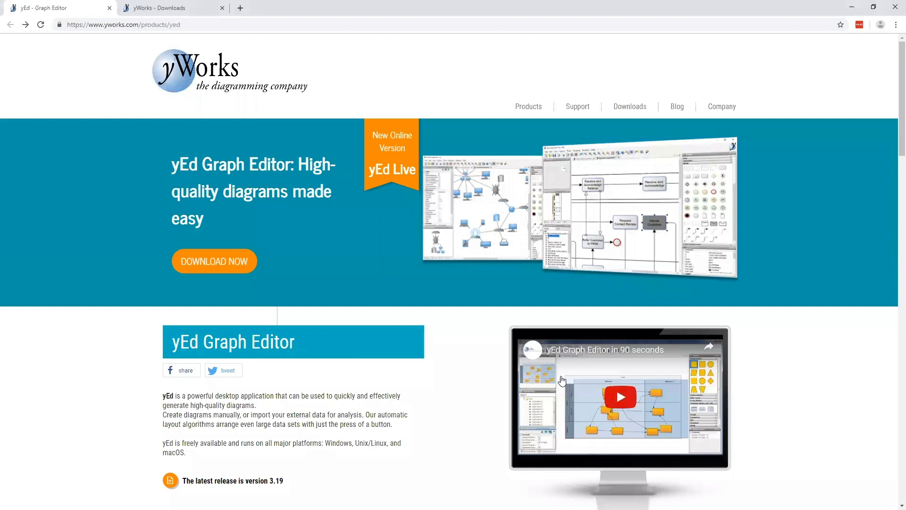
Step: Look through the yEd product page down to the supported diagrams and open the yEd gallery
scroll(635, 356, "down", 1)
scroll(635, 359, "down", 2)
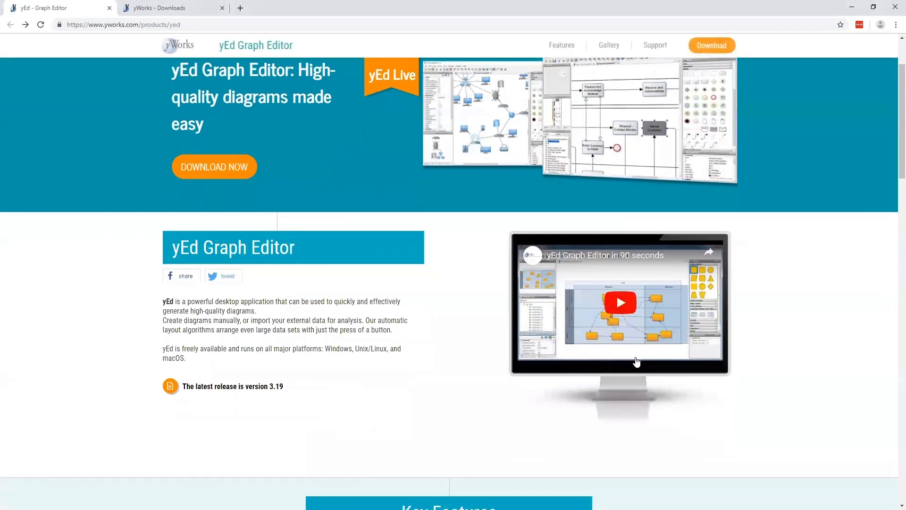
scroll(635, 359, "down", 7)
scroll(636, 361, "down", 5)
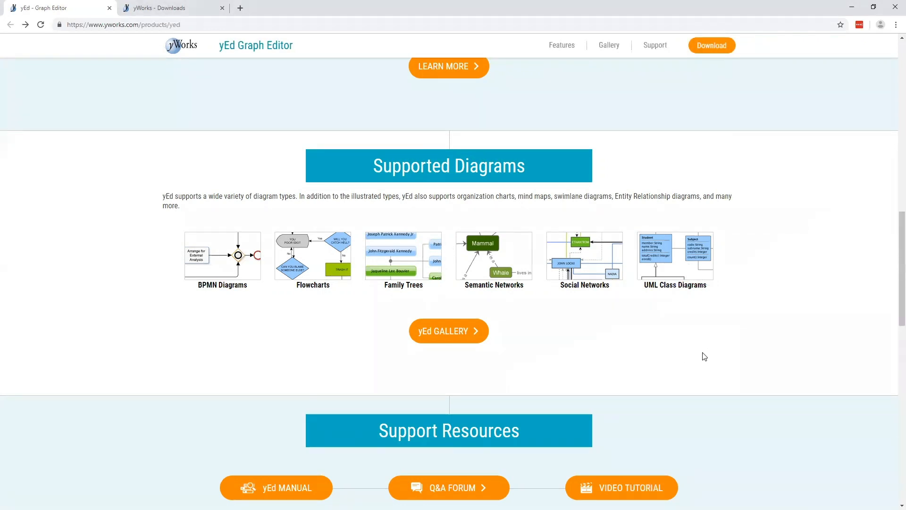
left_click(442, 336)
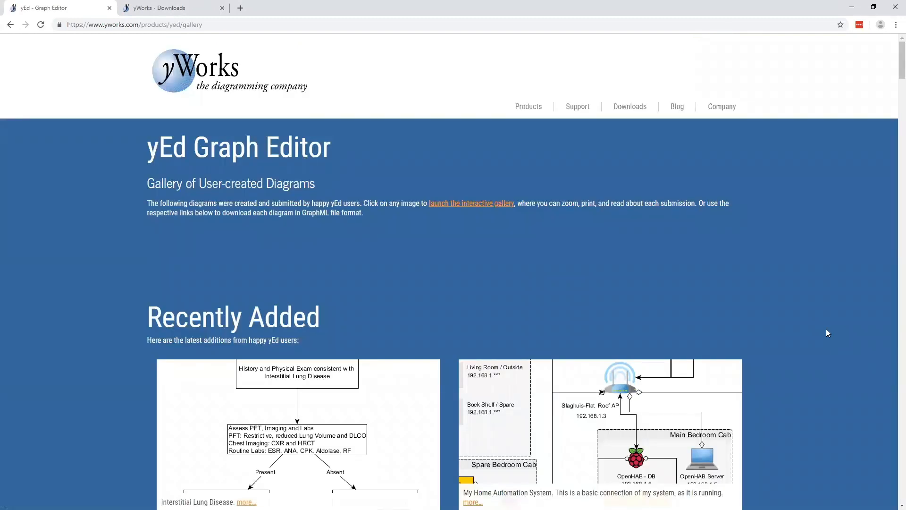
Step: Browse the gallery, view the baker's yeast board game diagram and the image before it enlarged, and close the viewer
scroll(821, 332, "down", 6)
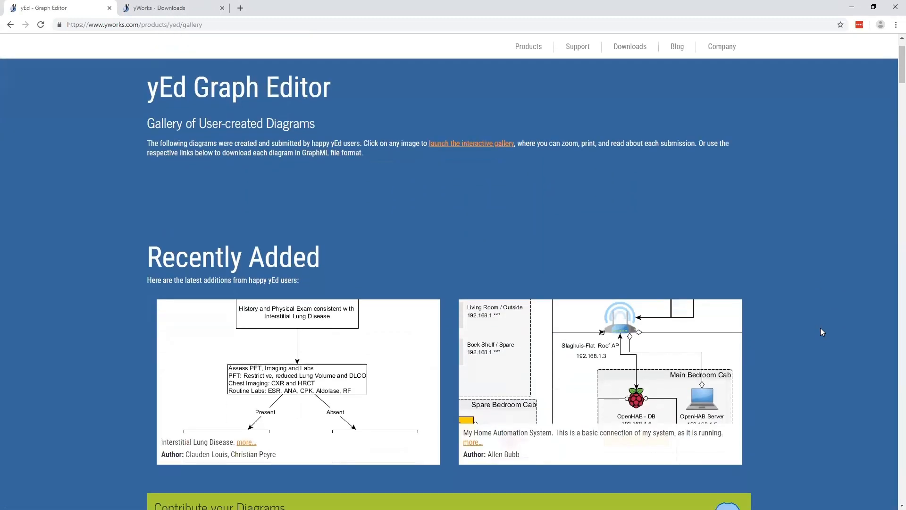
scroll(823, 325, "down", 3)
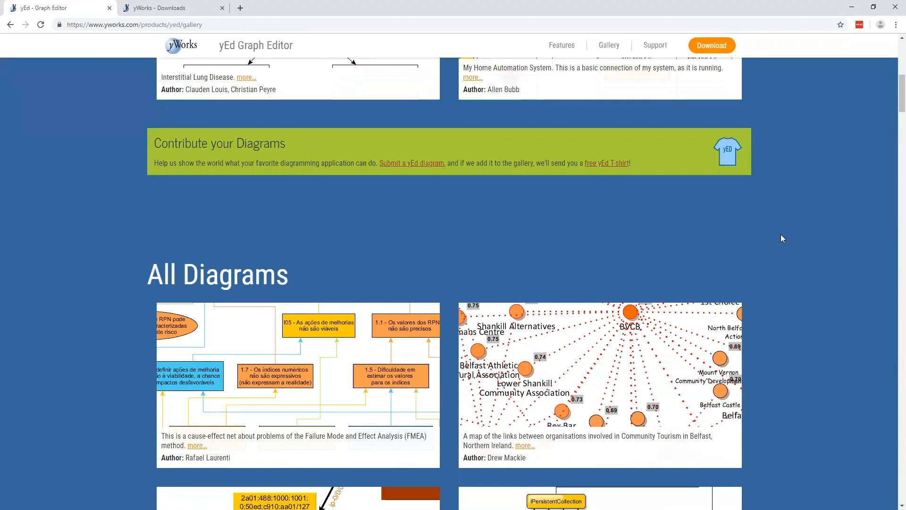
scroll(784, 280, "down", 7)
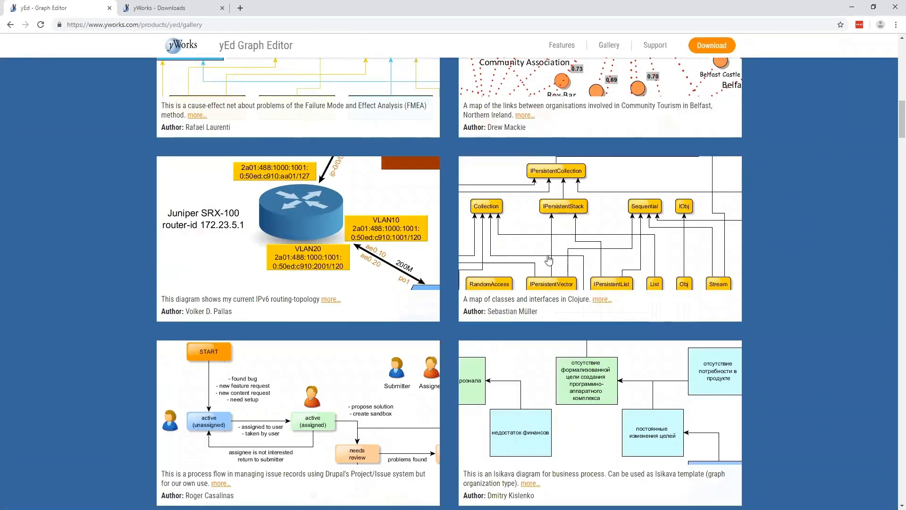
scroll(553, 262, "down", 8)
scroll(552, 261, "down", 1)
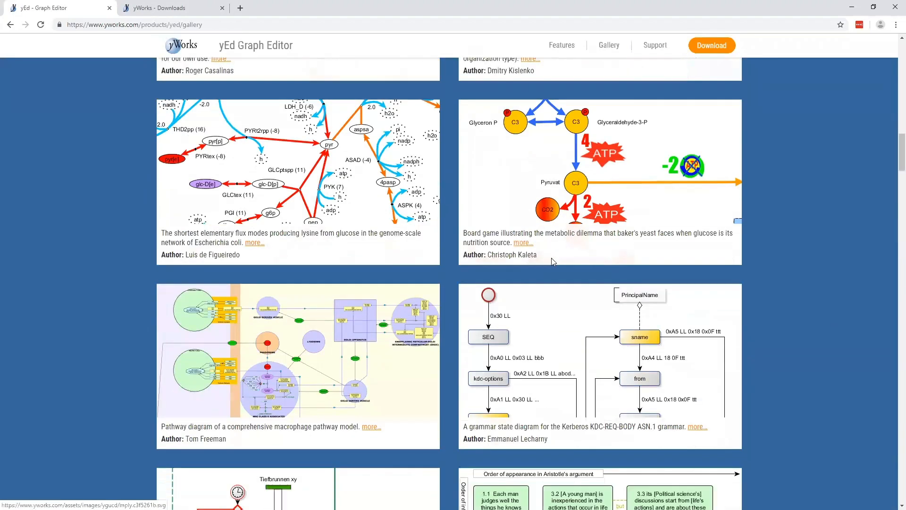
left_click(589, 189)
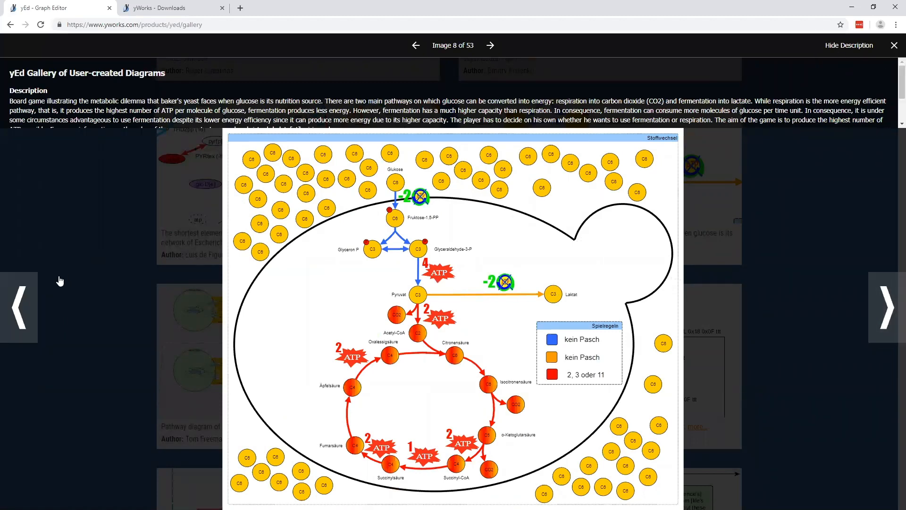
double_click(25, 306)
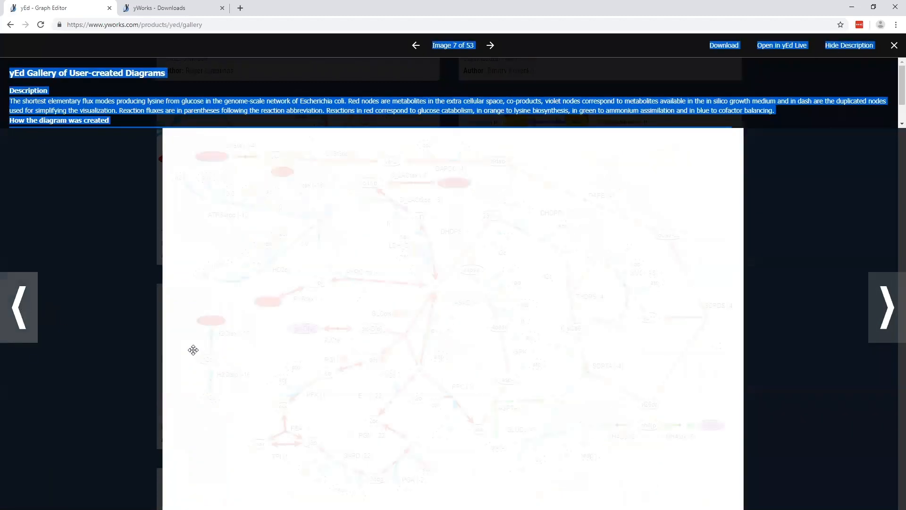
left_click(894, 45)
Step: Find the diagram of micropore connectivity in a 4mm soil fragment, view it enlarged, and close the viewer
scroll(443, 359, "down", 4)
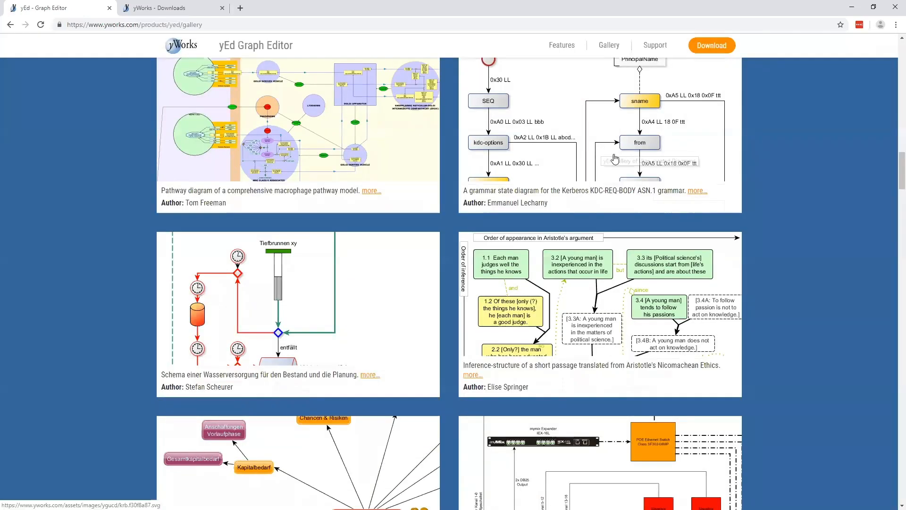
scroll(644, 246, "down", 10)
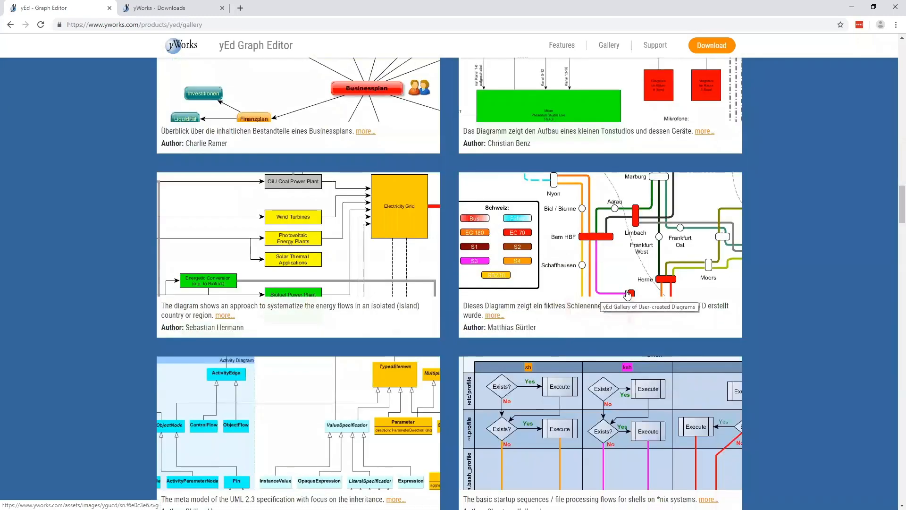
scroll(628, 283, "down", 7)
left_click(602, 294)
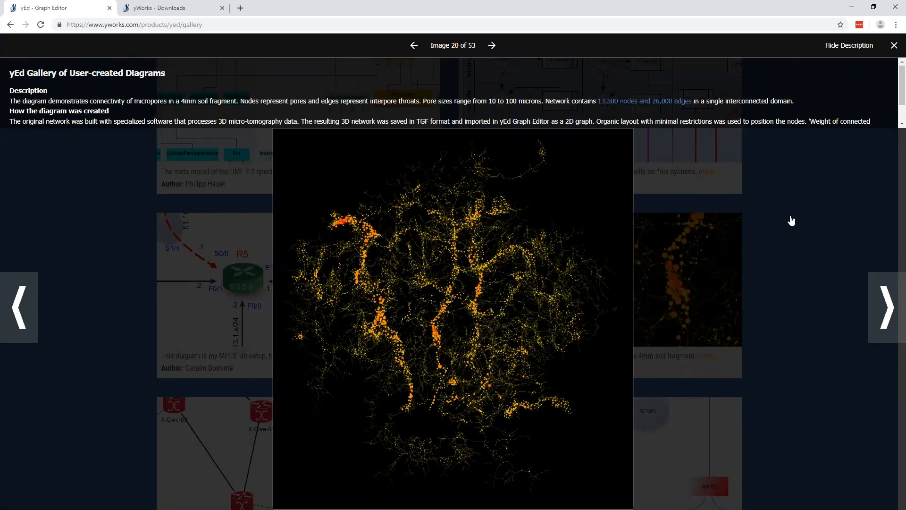
left_click(894, 46)
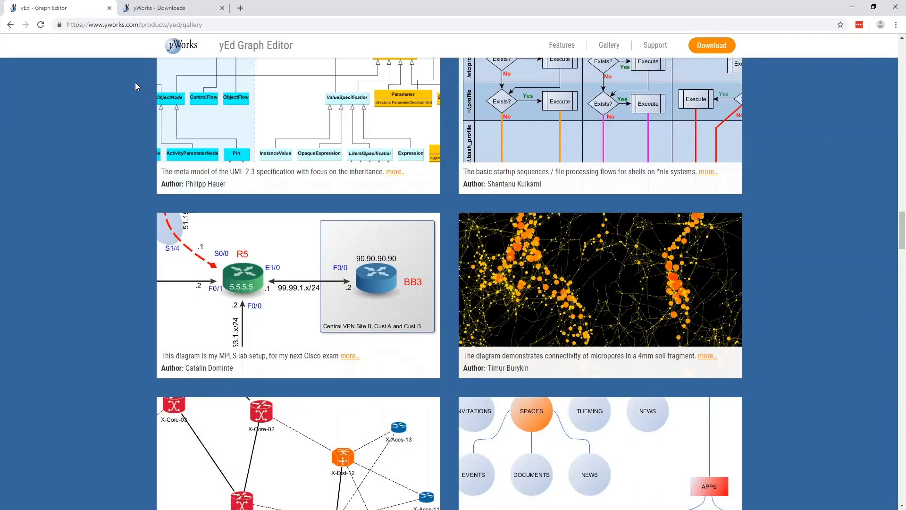
Step: Return to the yEd product page and open the yEd download page
left_click(10, 24)
scroll(504, 261, "up", 7)
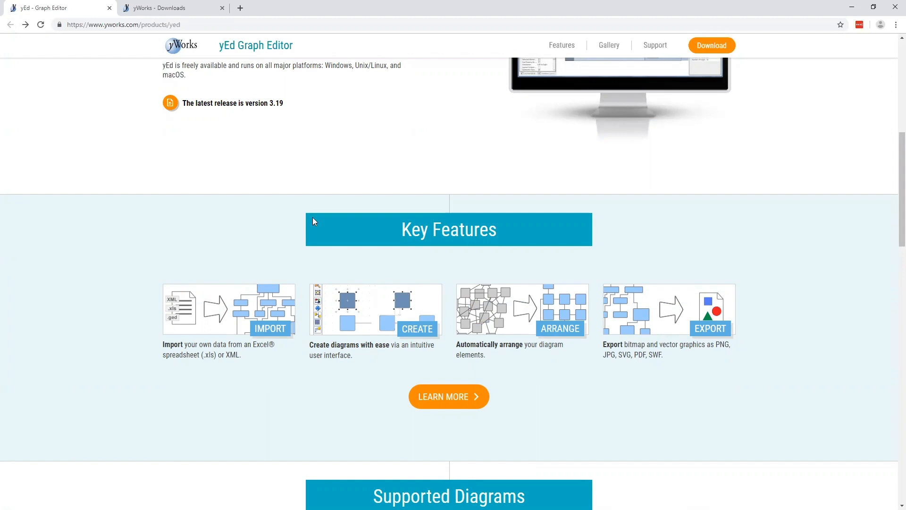
scroll(277, 222, "up", 3)
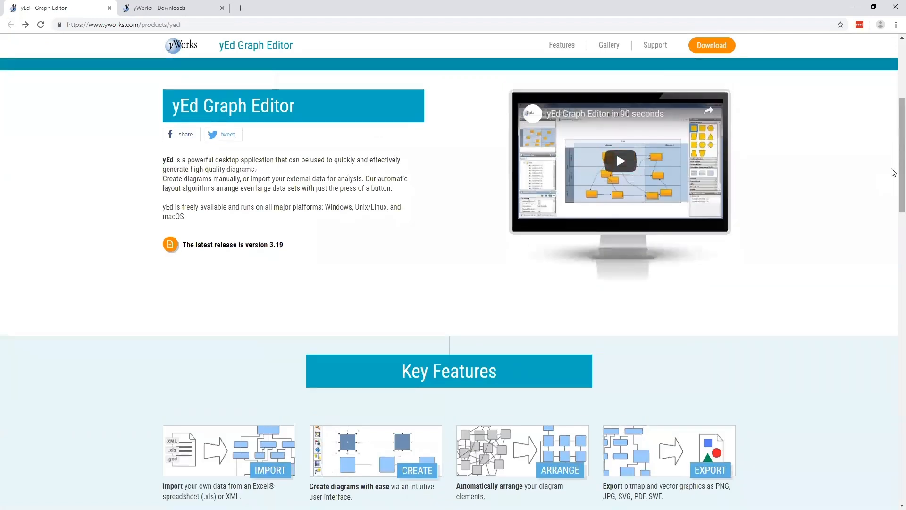
scroll(893, 142, "up", 5)
left_click(218, 264)
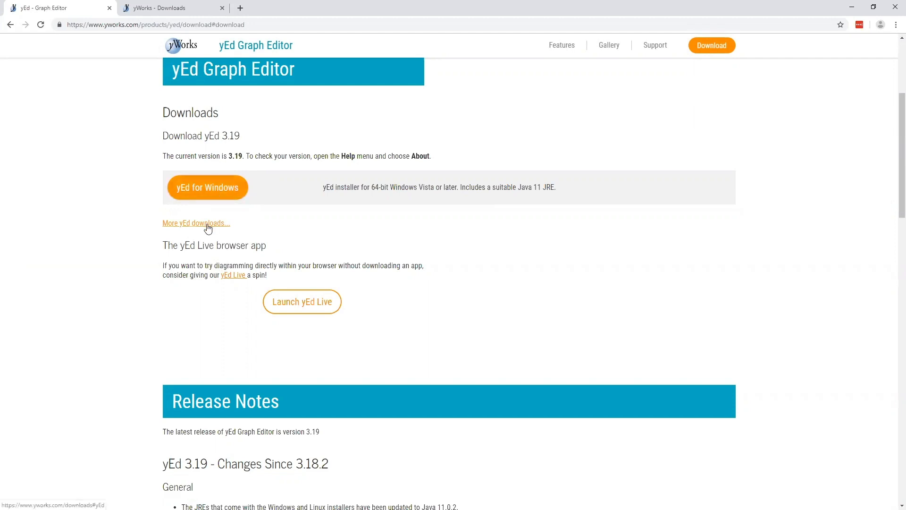
Step: Show all yEd downloads, review the installers offered for each operating system, and go back
left_click(207, 226)
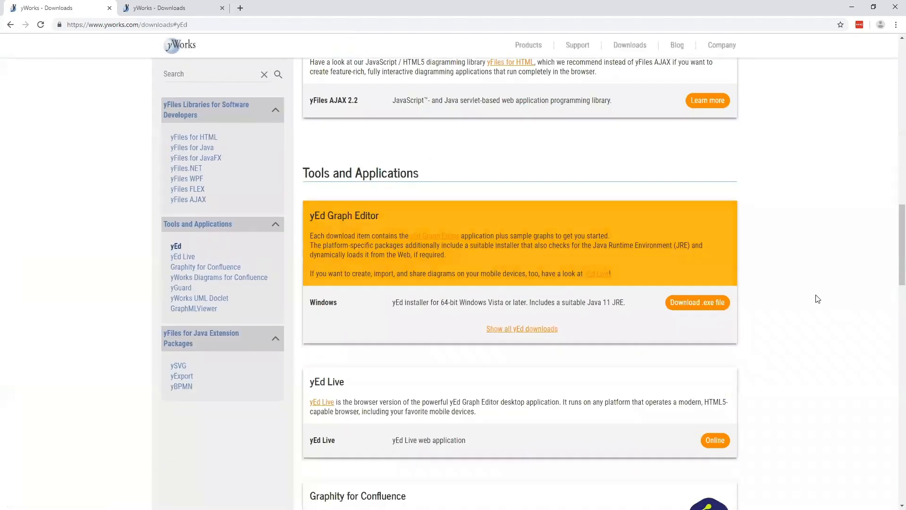
left_click(543, 331)
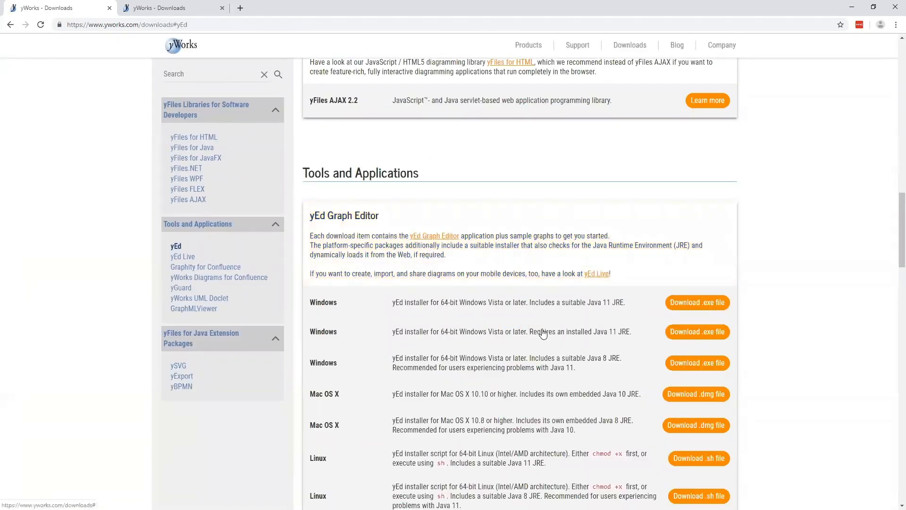
scroll(751, 288, "down", 2)
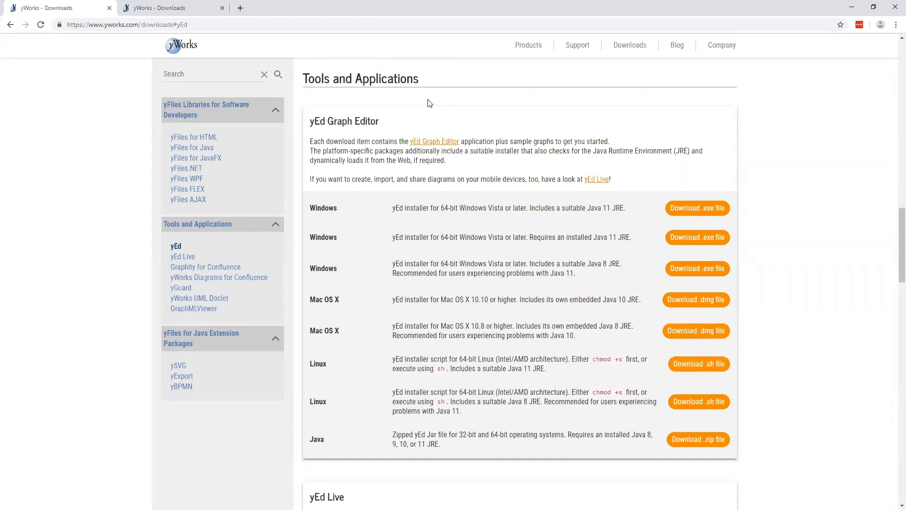
left_click(12, 25)
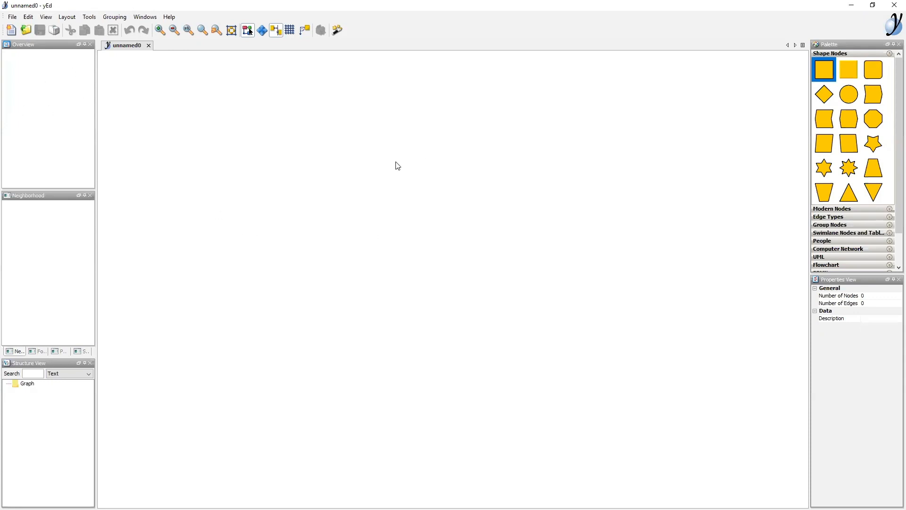
Step: In yEd, open the computers.graphmlz example graph from the Computer Networks examples
left_click(170, 18)
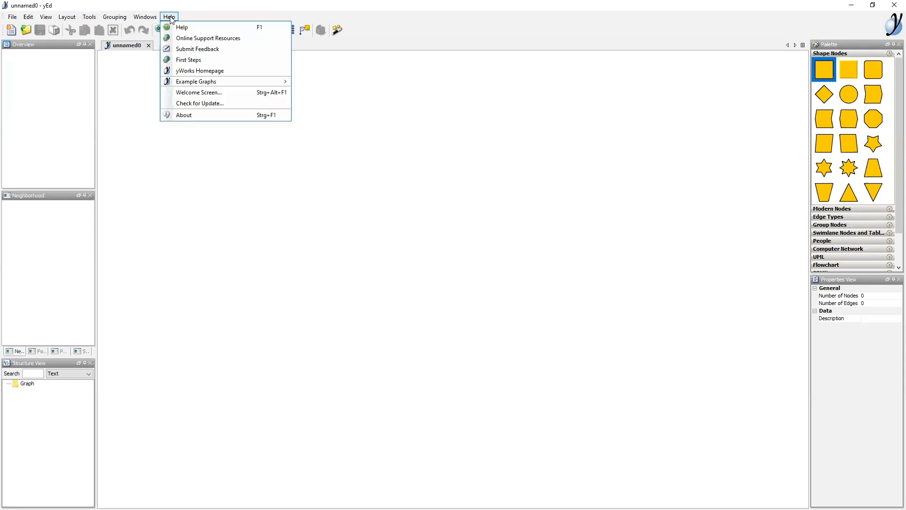
mouse_move(205, 82)
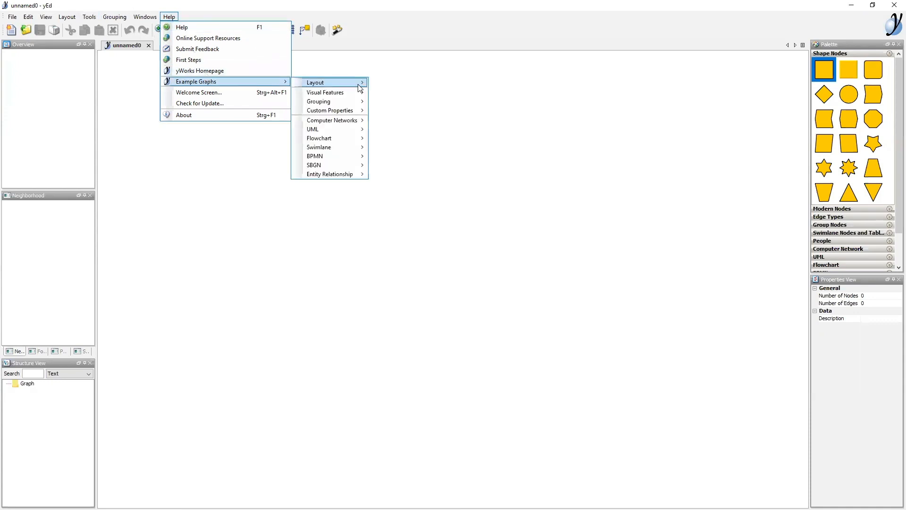
mouse_move(331, 123)
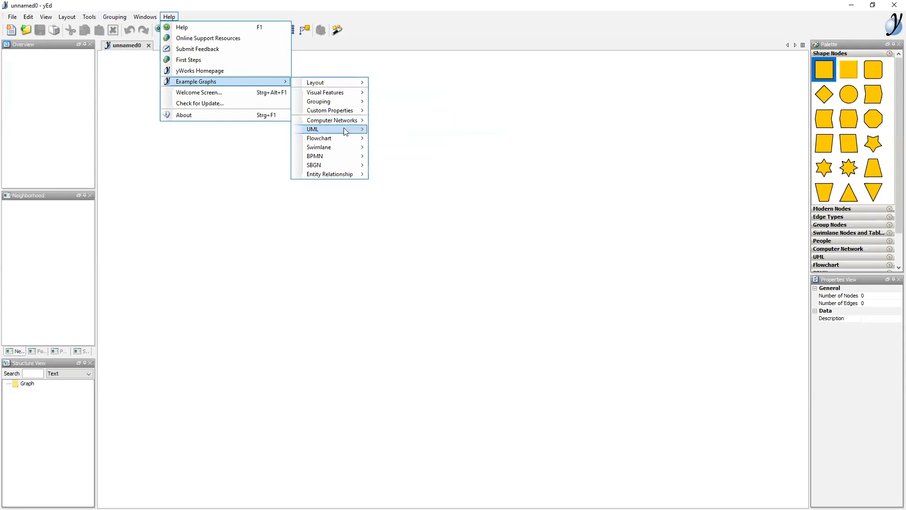
mouse_move(336, 153)
left_click(415, 122)
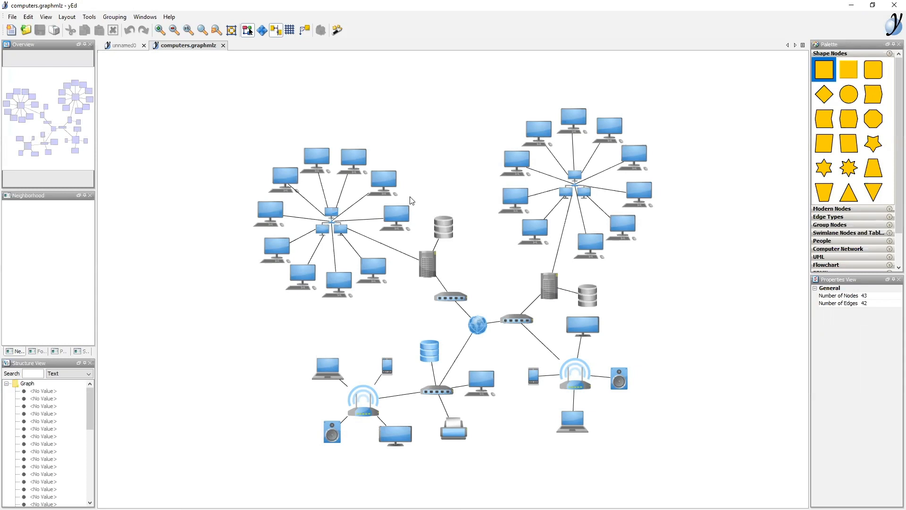
Step: Examine different areas of the network graph at several zoom levels with the overview, and fit the whole graph in view
scroll(439, 231, "up", 6)
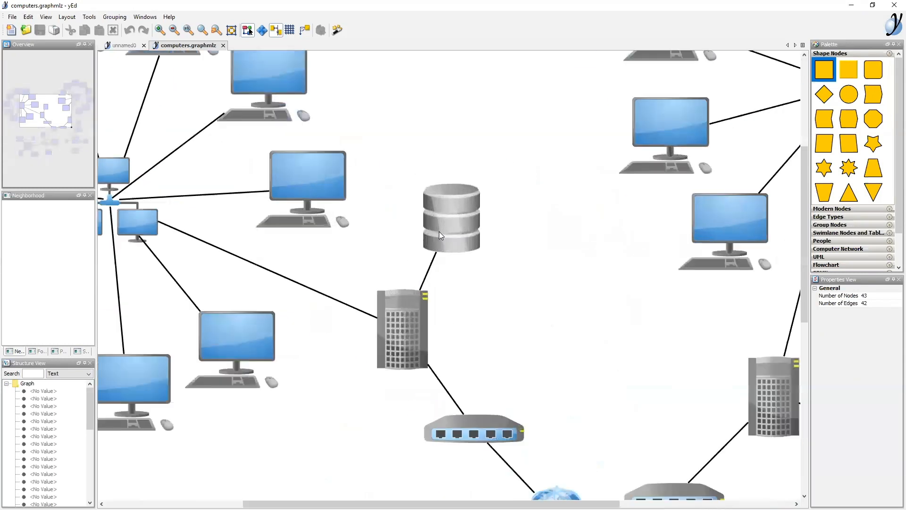
left_click_drag(51, 119, 73, 141)
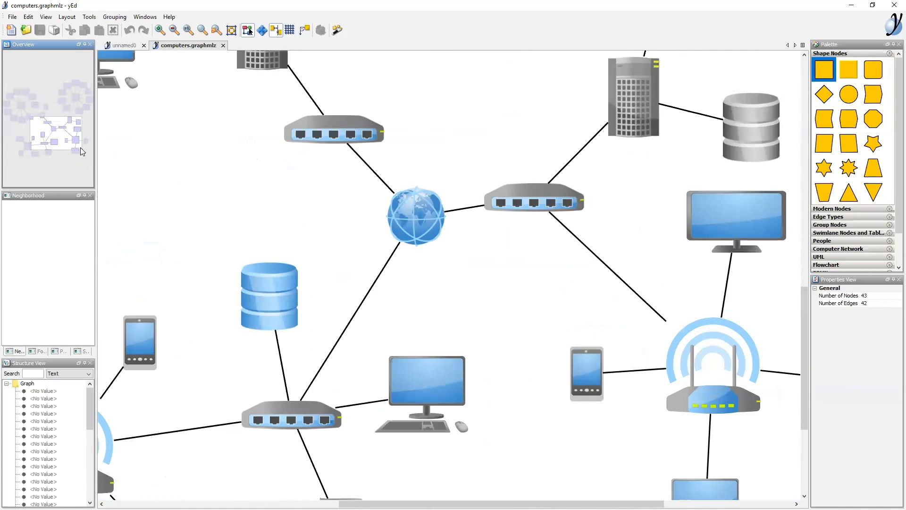
scroll(58, 139, "up", 2)
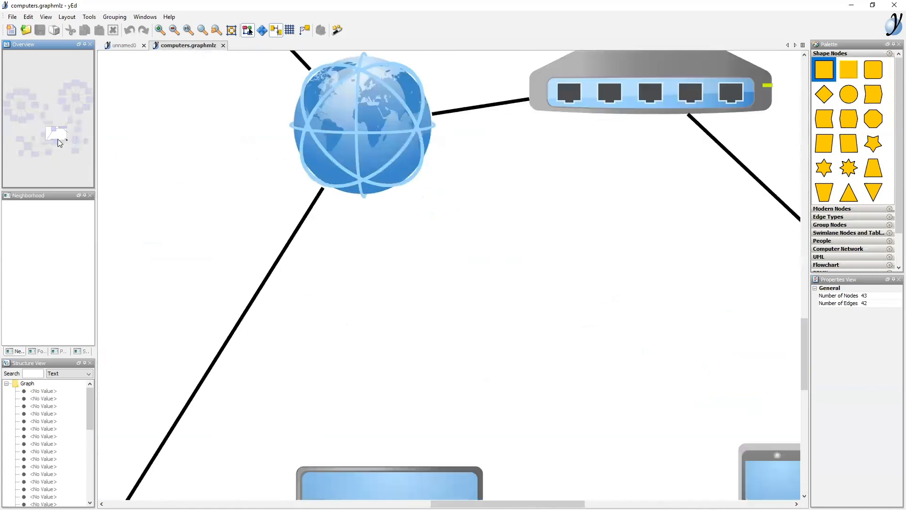
scroll(58, 138, "down", 4)
scroll(57, 139, "up", 3)
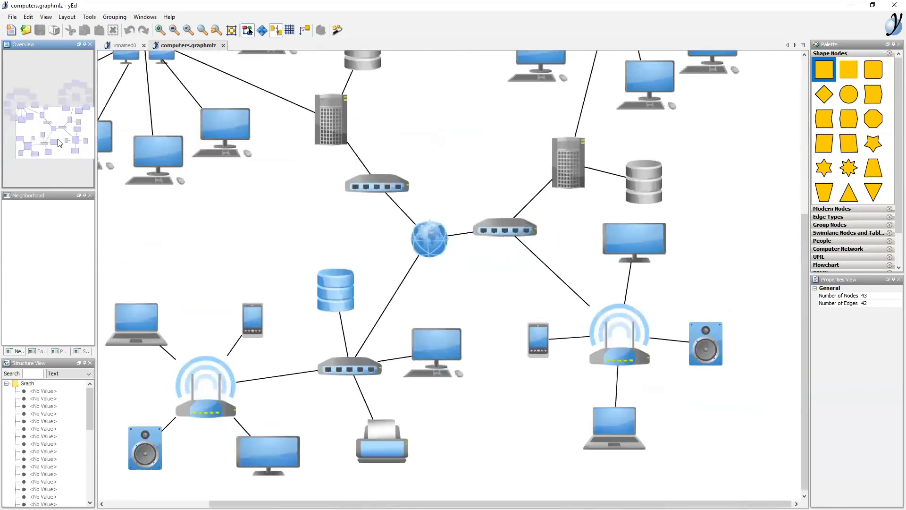
left_click_drag(60, 143, 54, 125)
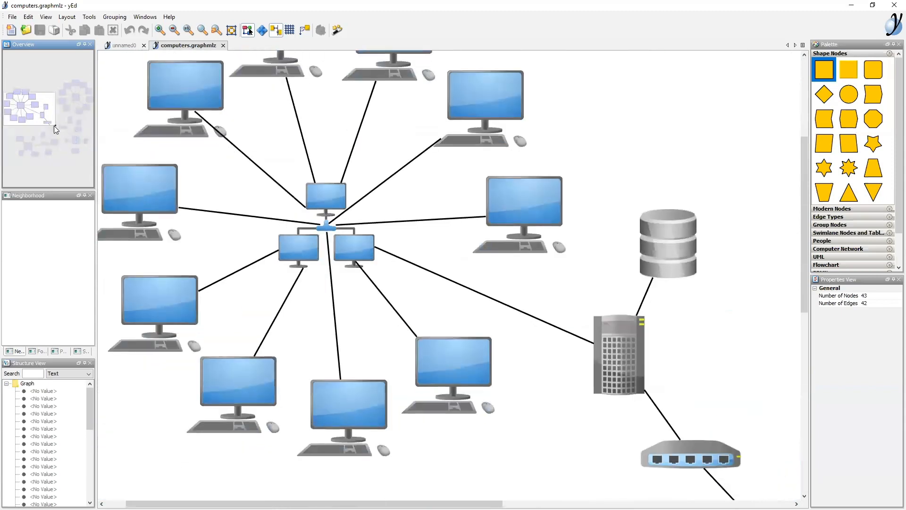
scroll(57, 126, "down", 4)
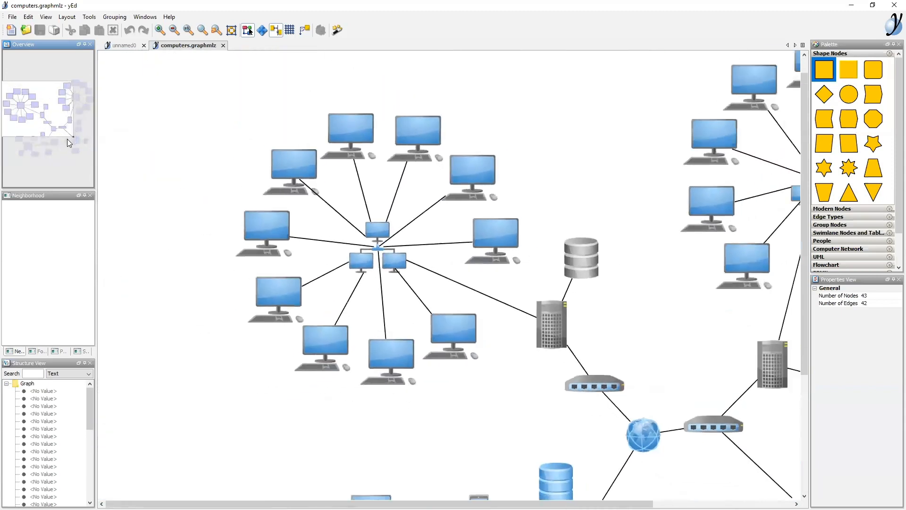
scroll(64, 132, "up", 3)
scroll(64, 133, "down", 4)
scroll(63, 133, "up", 3)
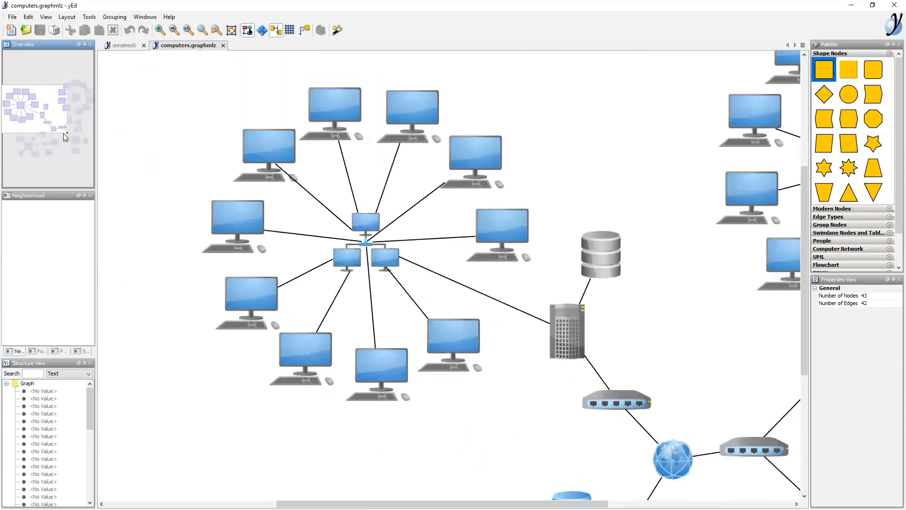
left_click_drag(37, 118, 61, 130)
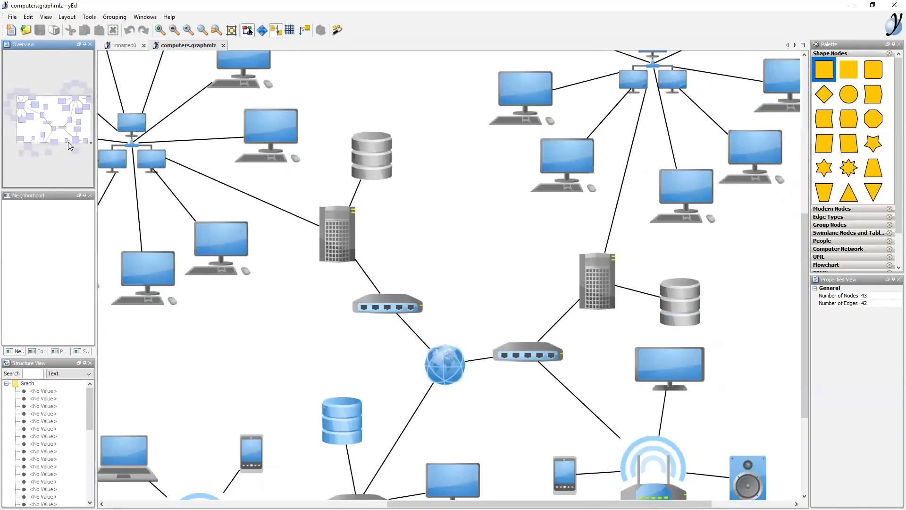
left_click(231, 29)
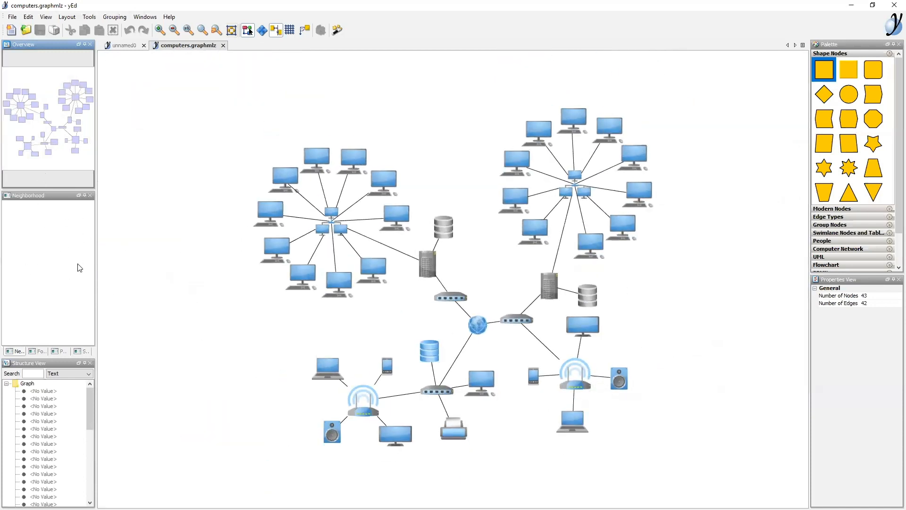
Step: Select the hub node of the upper-left computer cluster and show its predecessors
left_click(332, 222)
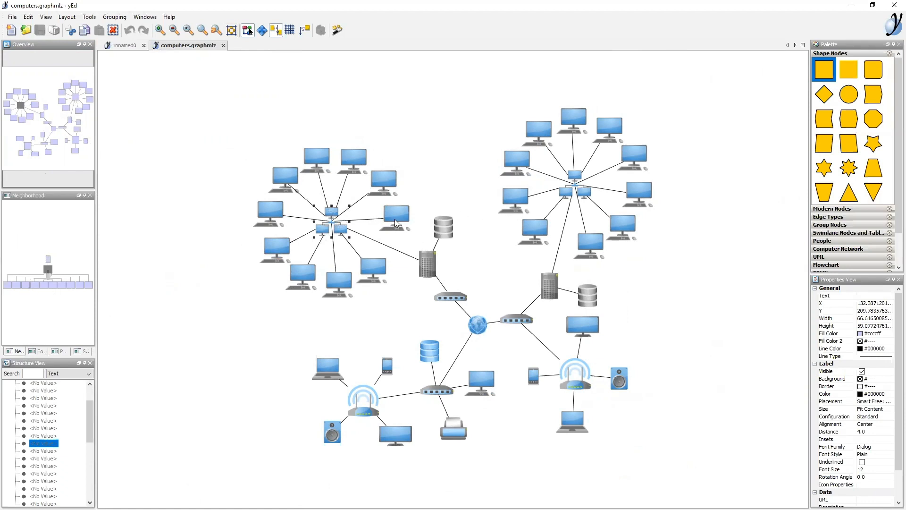
left_click(65, 352)
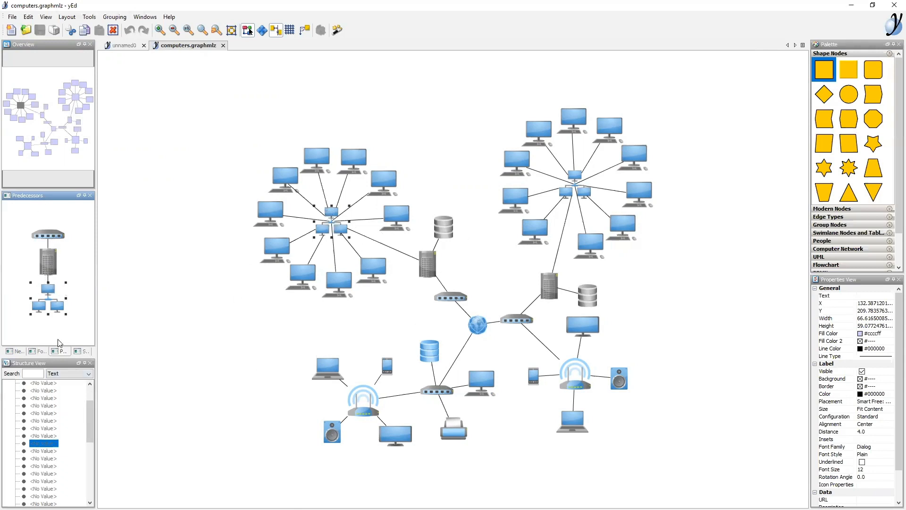
Step: Show the successors of the selected hub node and bring the beginning of the graph structure into view
left_click(80, 351)
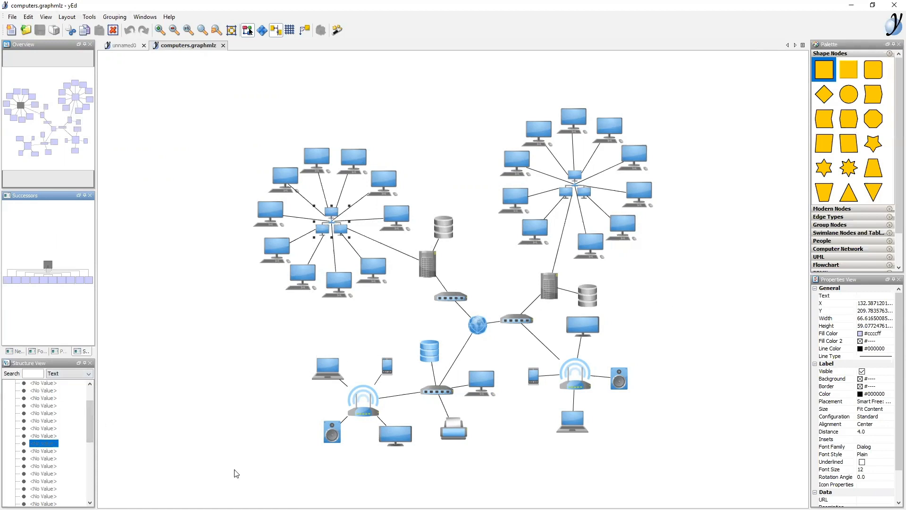
left_click_drag(92, 417, 93, 380)
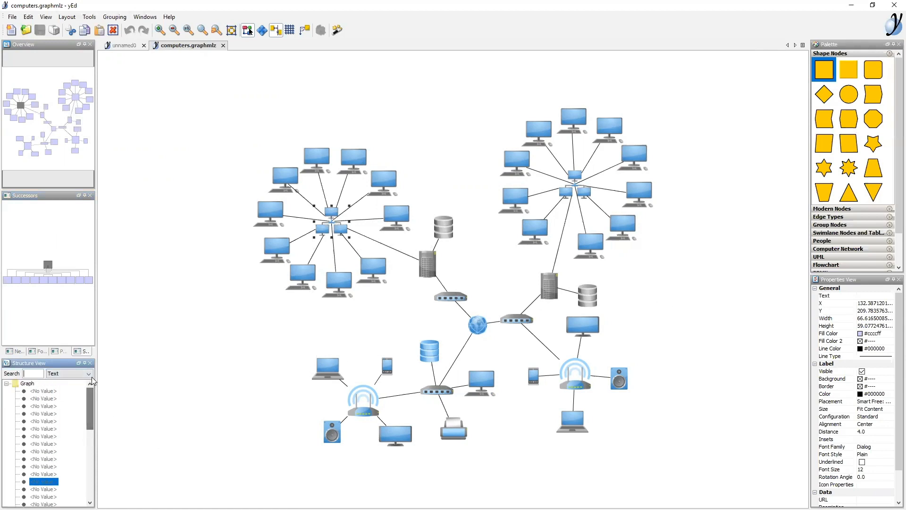
Step: Open the studentRegistration.graphmlz example graph from the Swimlane examples
left_click(169, 17)
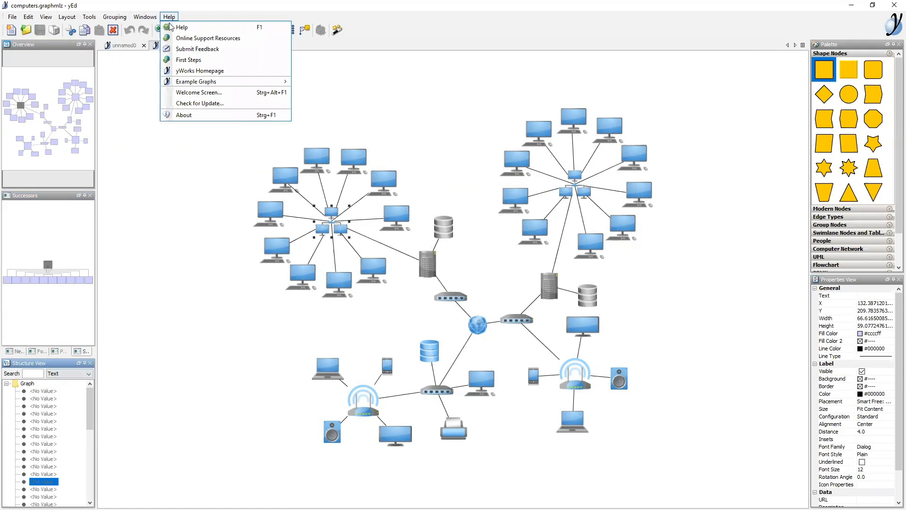
mouse_move(262, 81)
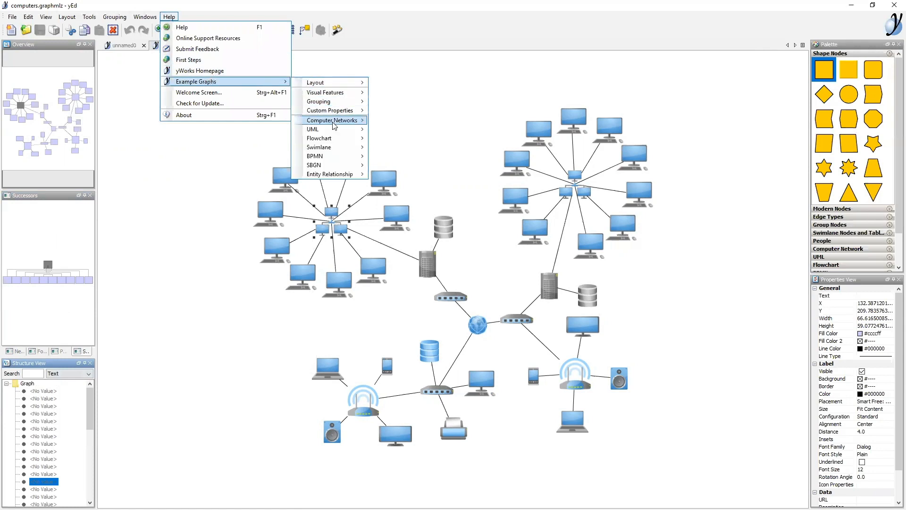
mouse_move(337, 147)
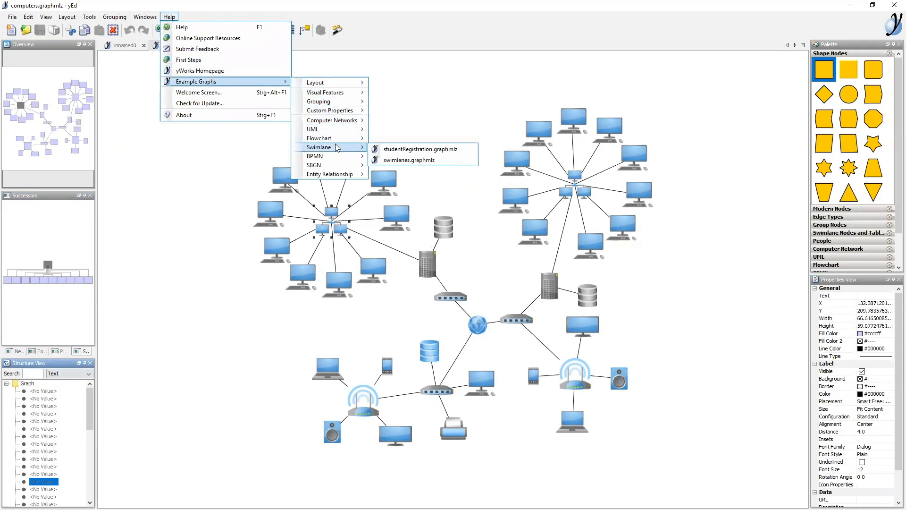
left_click(403, 149)
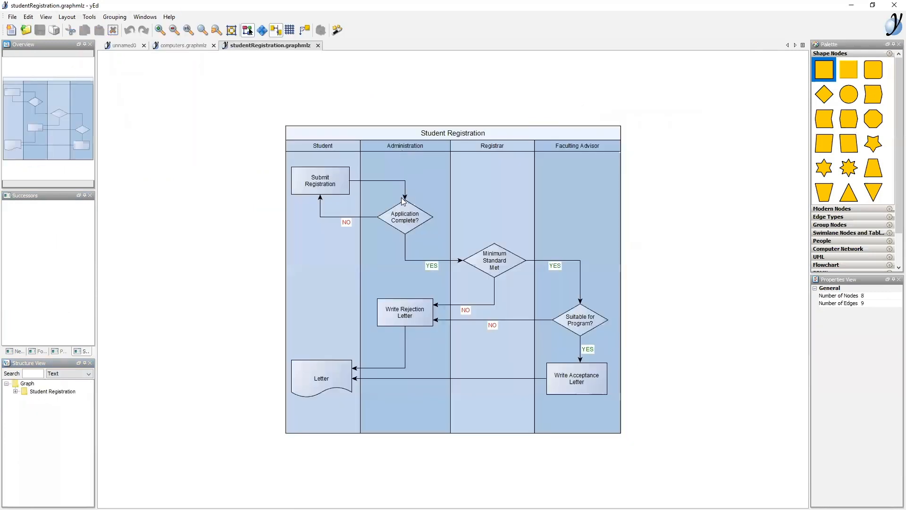
Step: Open the StudentRegistration.graphmlz example graph from the Flowchart examples
left_click(169, 17)
mouse_move(232, 81)
mouse_move(345, 101)
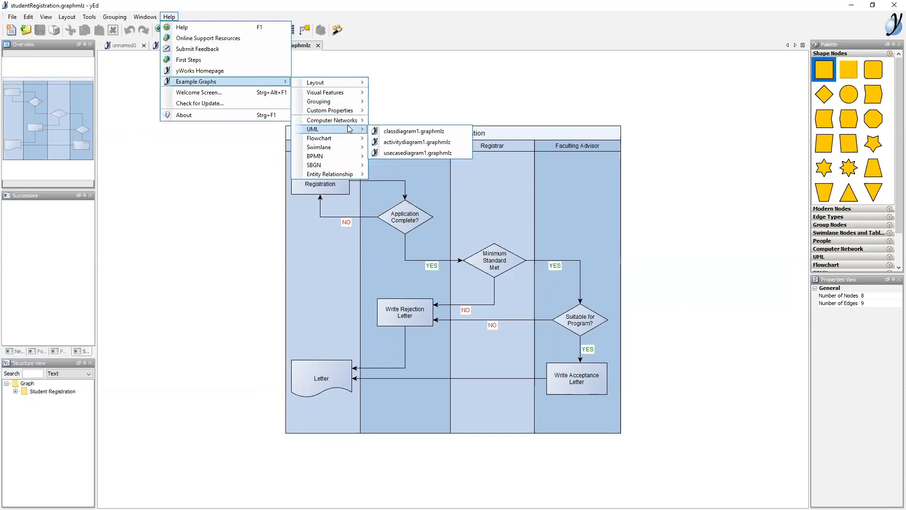
mouse_move(350, 124)
mouse_move(348, 149)
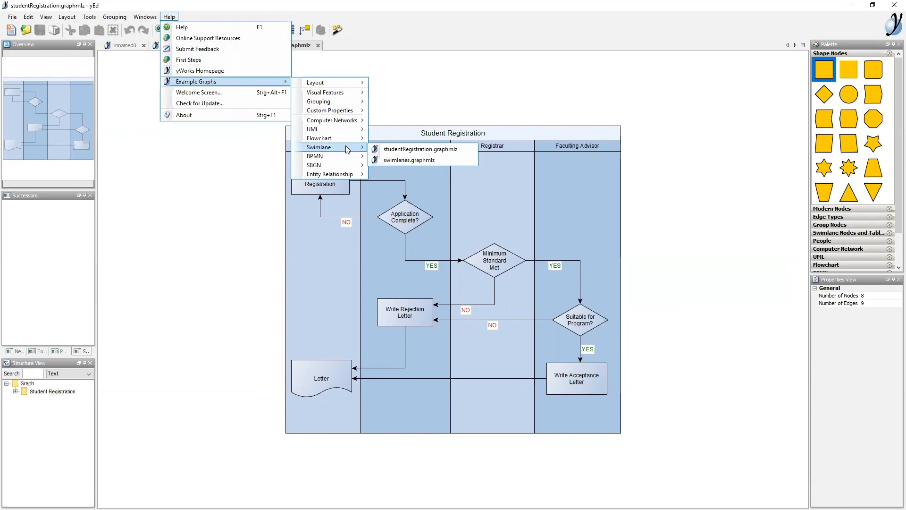
left_click(418, 149)
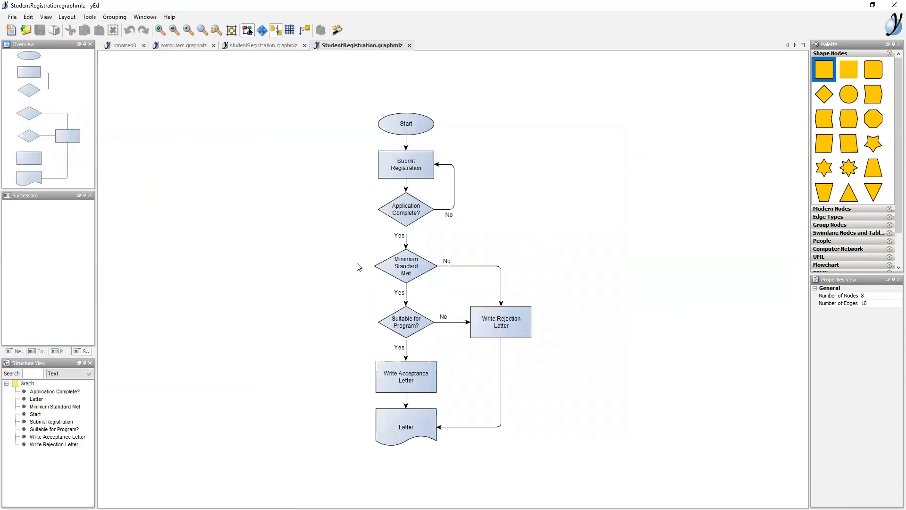
Step: Locate the Application Complete?, Minimum Standard Met, Start and Submit Registration nodes from the graph structure, and fit the whole flowchart in view
left_click(43, 393)
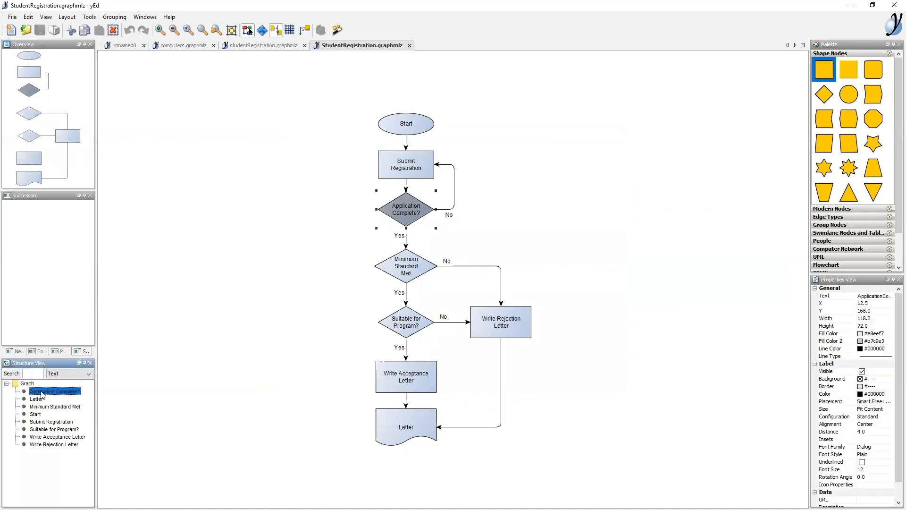
left_click(42, 407)
left_click(36, 415)
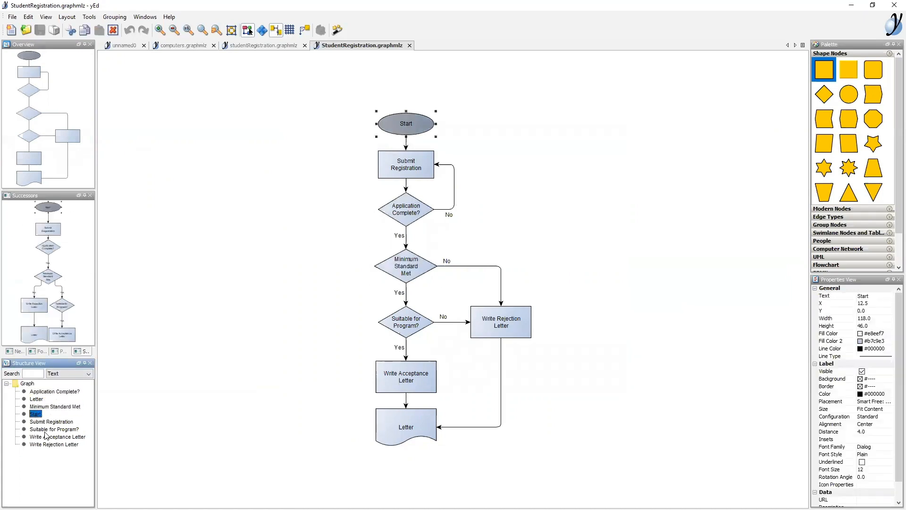
left_click(44, 422)
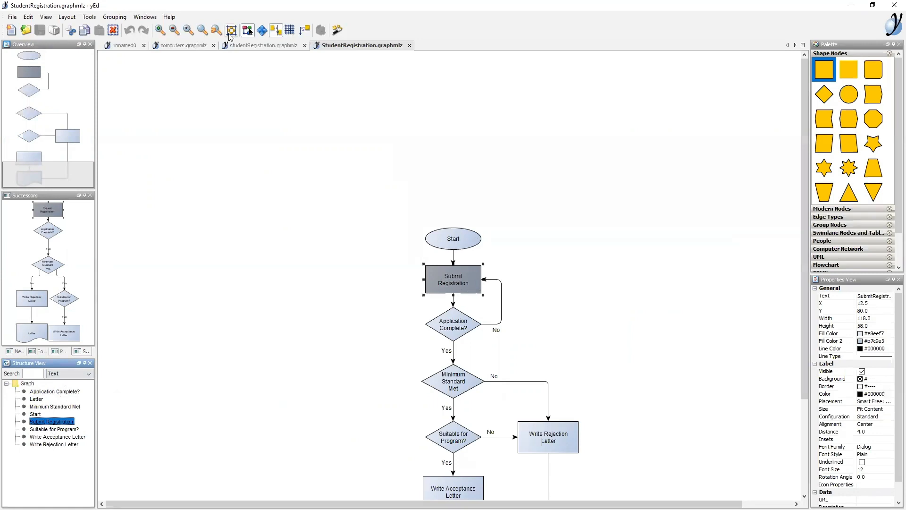
left_click(230, 33)
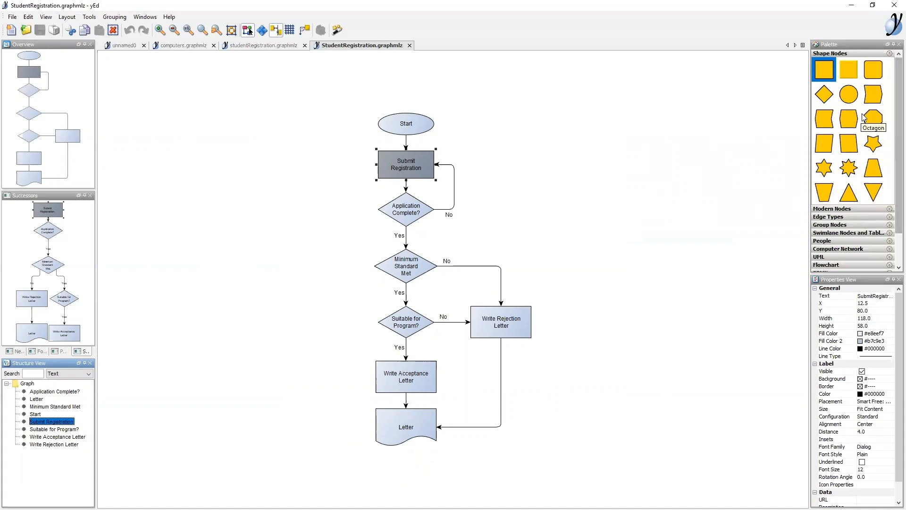
Step: Close both student registration examples and the computers.graphmlz graph, leaving the empty unnamed0 document open
left_click(409, 45)
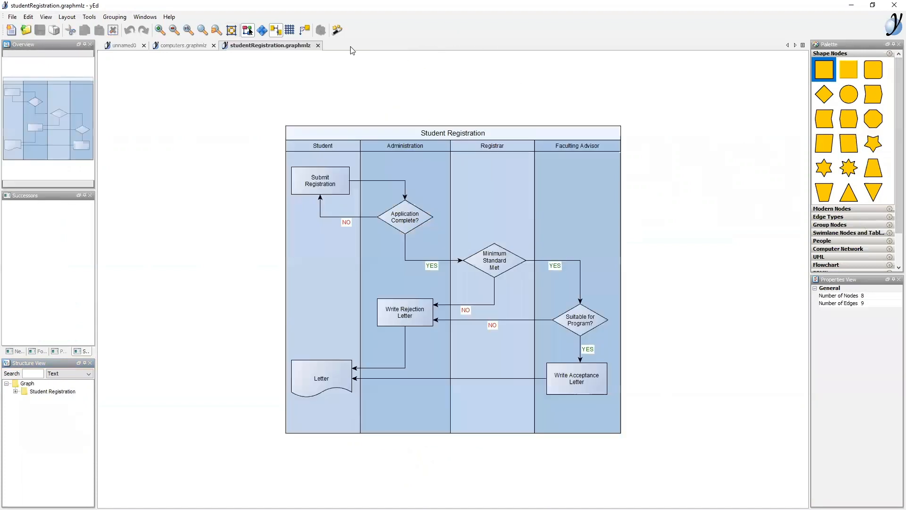
left_click(320, 45)
left_click(224, 46)
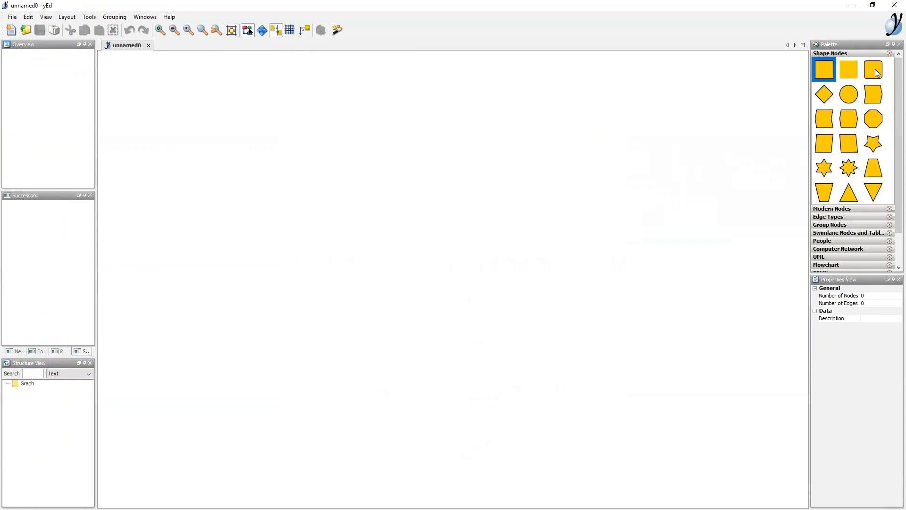
Step: Place a rounded rectangle, a barrel-shaped node and two blue-shirted People figures on the empty canvas
left_click_drag(875, 69, 525, 151)
left_click_drag(846, 122, 617, 128)
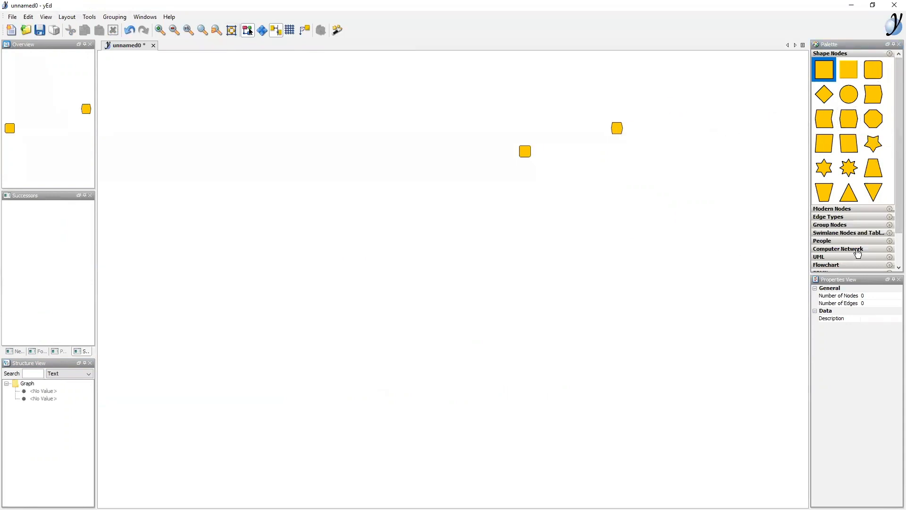
scroll(893, 244, "down", 1)
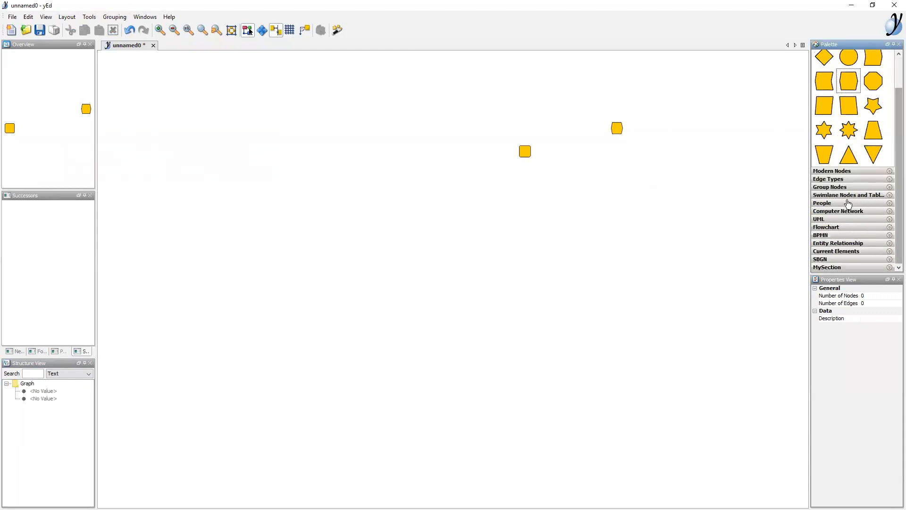
left_click(832, 203)
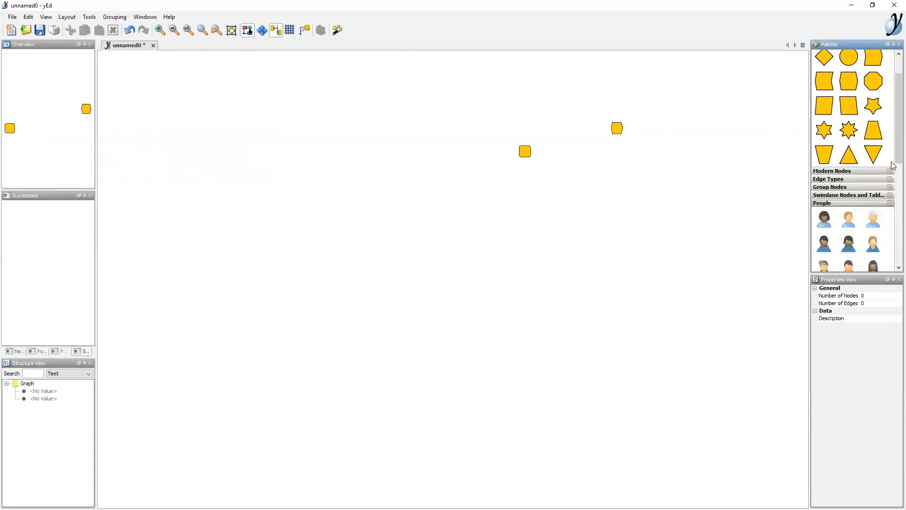
left_click_drag(897, 157, 504, 222)
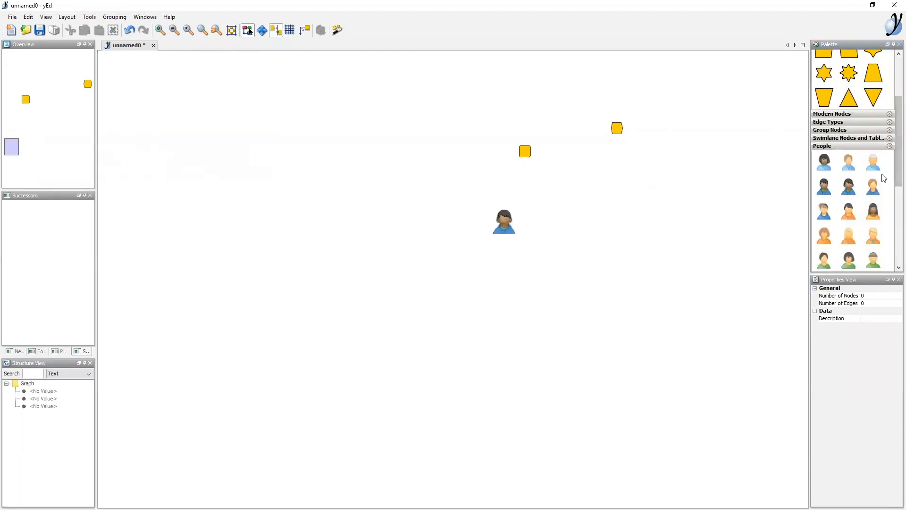
left_click_drag(878, 186, 605, 177)
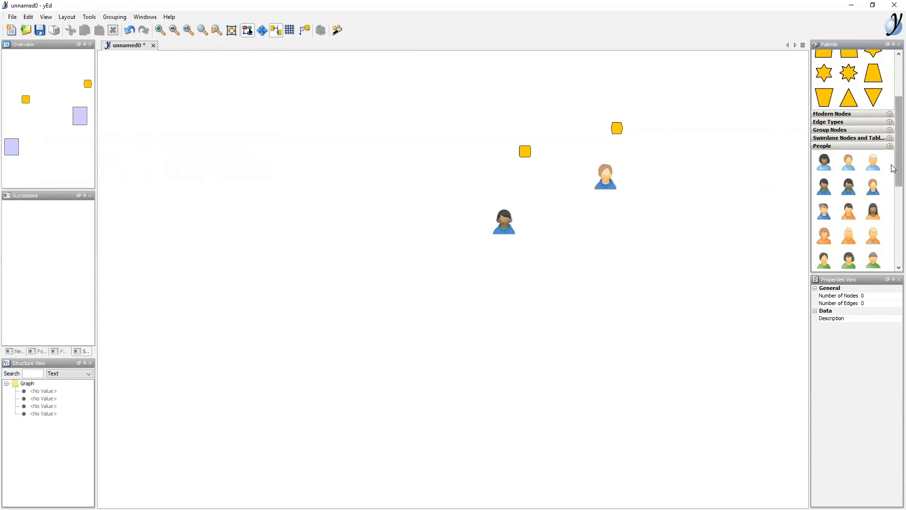
mouse_move(896, 169)
left_mouse_down()
mouse_move(896, 205)
mouse_move(896, 169)
left_mouse_up()
left_click(846, 145)
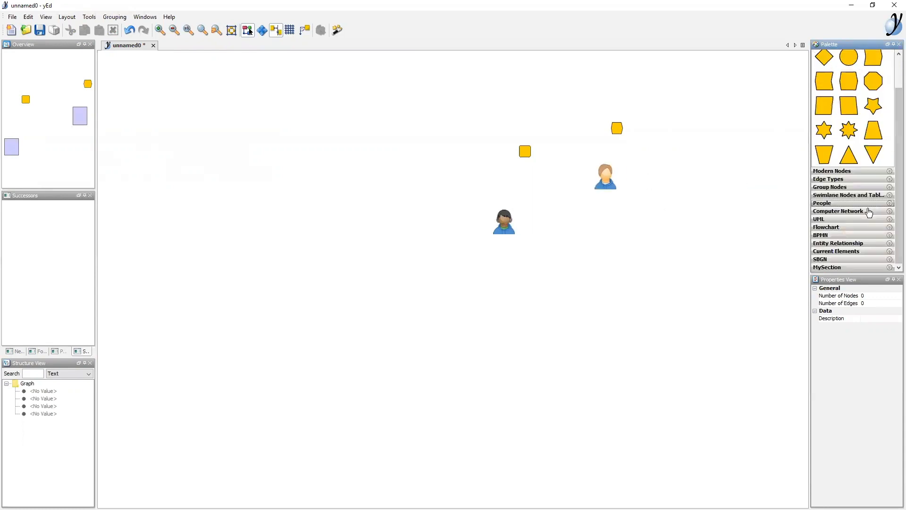
Step: Add two Flowchart nodes to the canvas, a horizontal cylinder and a rectangle with cut lower corners
left_click(847, 230)
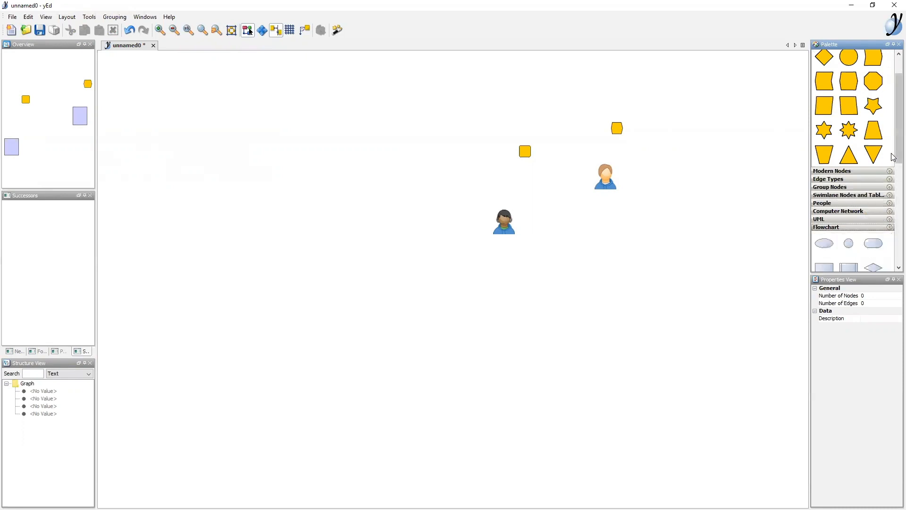
scroll(892, 193, "down", 3)
scroll(894, 196, "down", 1)
left_click_drag(853, 205, 696, 222)
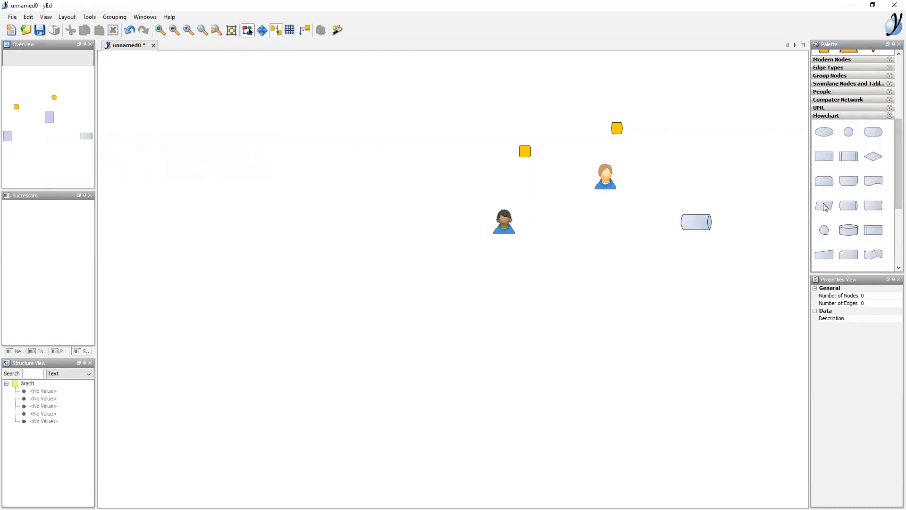
left_click_drag(851, 183, 727, 153)
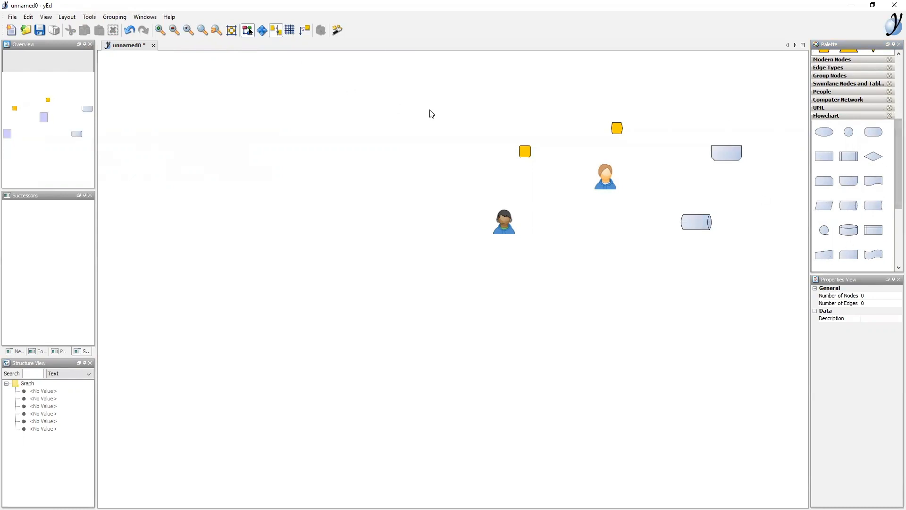
Step: Delete all nodes from the canvas and collapse the Flowchart shape section
left_click_drag(449, 107, 754, 302)
key("Delete")
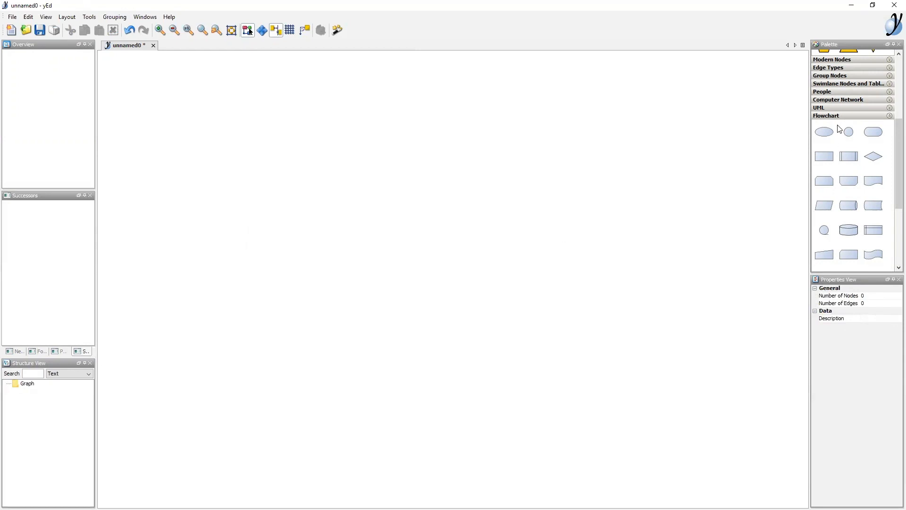
left_click(875, 116)
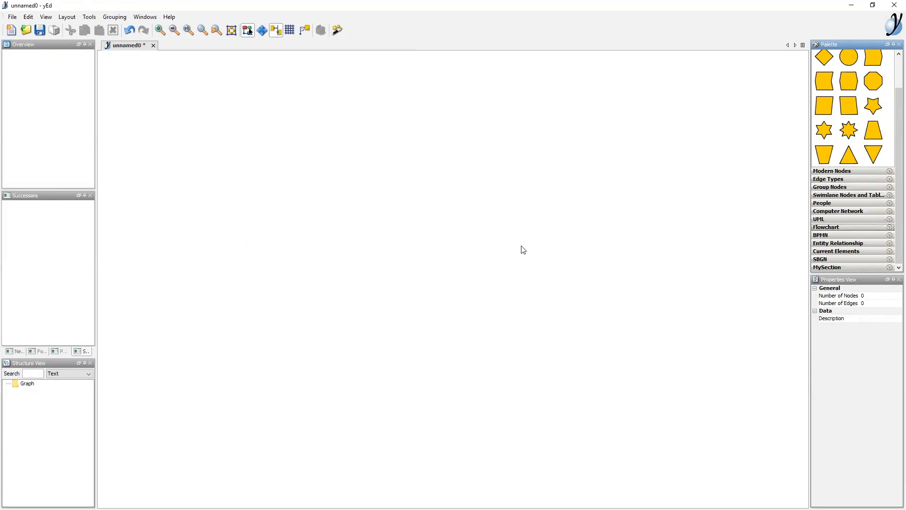
Step: Place a rounded rectangle node and a barrel-shaped node below and to its right from the Shape Nodes
scroll(882, 124, "up", 3)
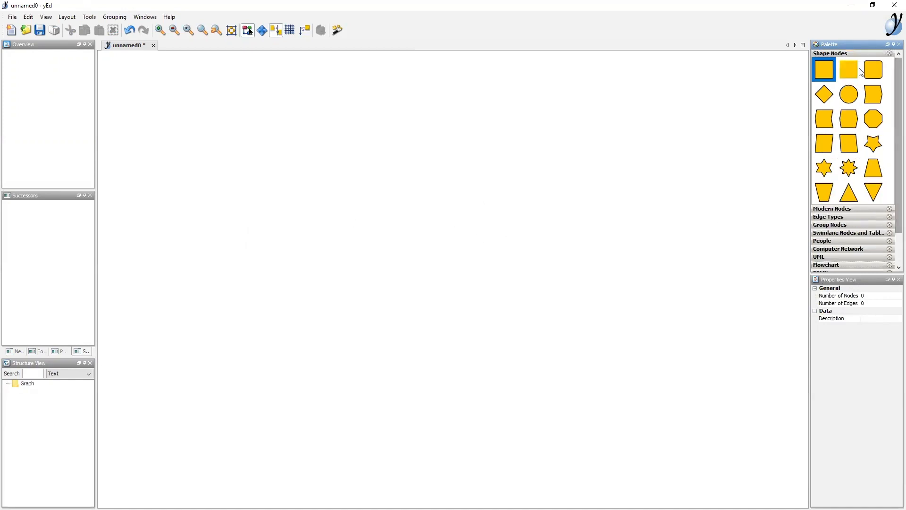
left_click_drag(874, 72, 576, 106)
left_click_drag(846, 119, 651, 144)
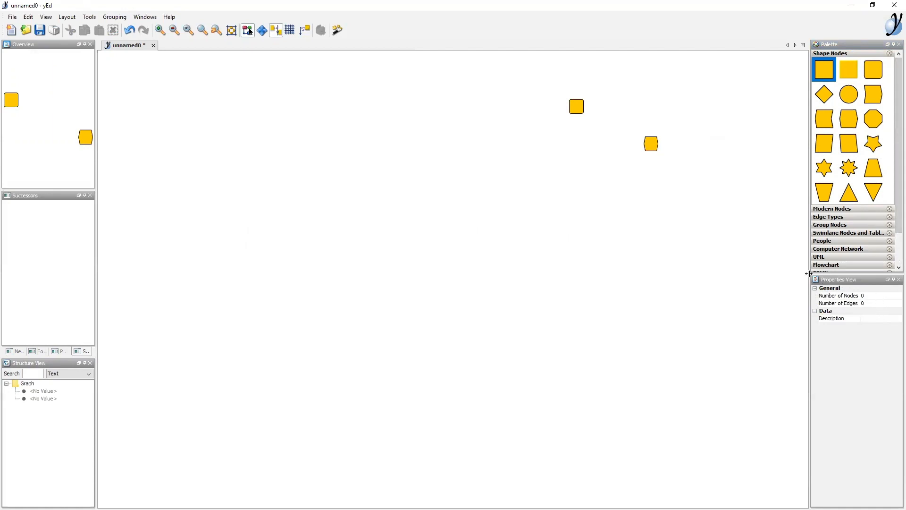
Step: Select both nodes to view their shared properties and clear the selection to view the graph's properties
left_click_drag(601, 122, 680, 164)
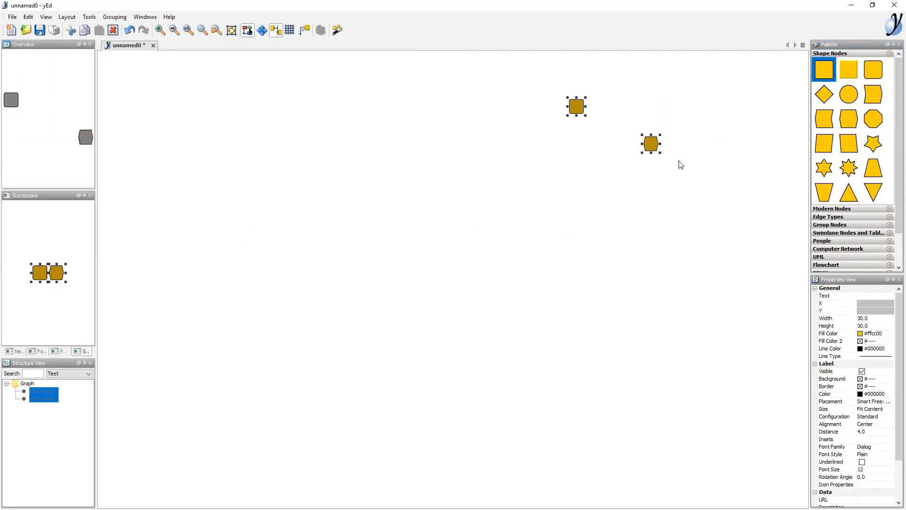
left_click(684, 153)
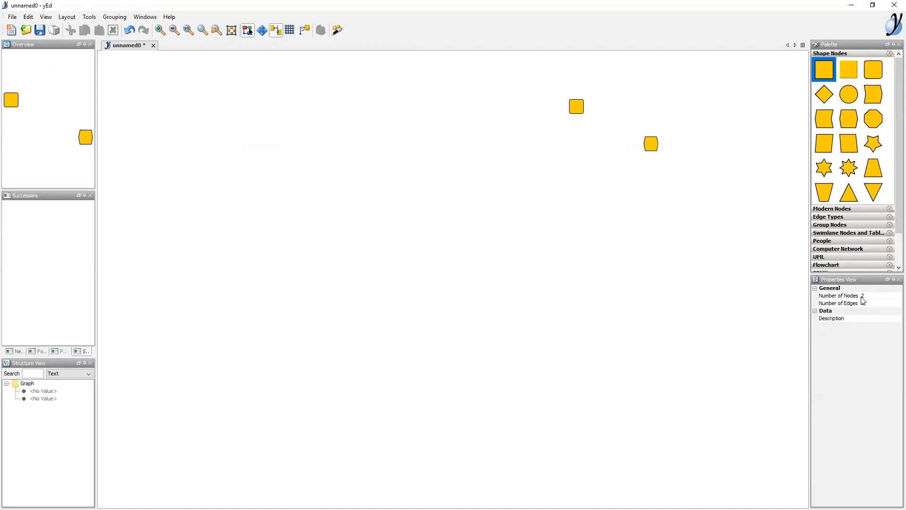
Step: Connect the rounded rectangle to the barrel-shaped node with an edge that has one bend above them
left_click_drag(580, 109, 634, 93)
left_click(654, 150)
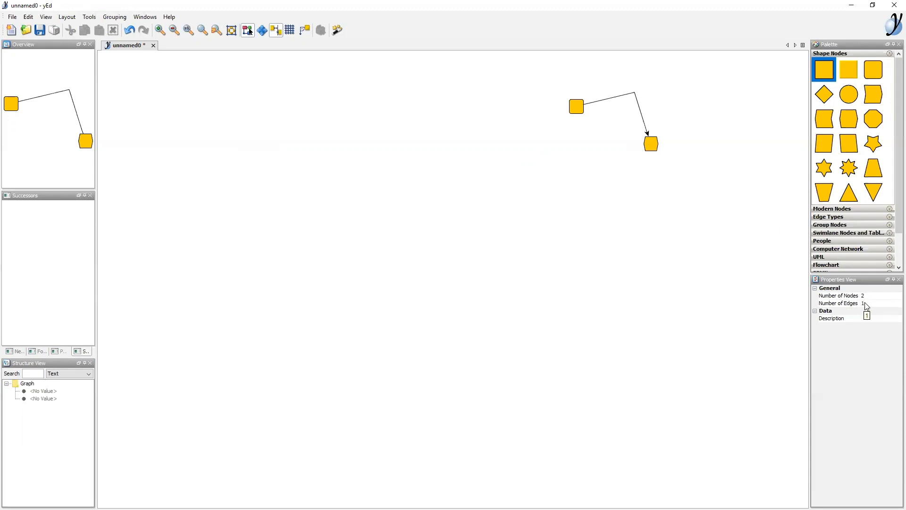
Step: Examine the properties of the rounded rectangle alone, of both nodes together, and of the edge connecting them
left_click(576, 110)
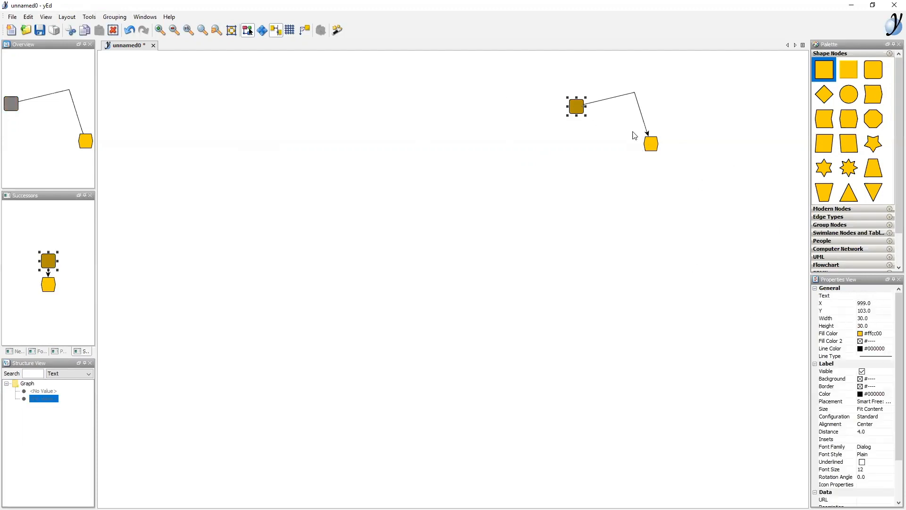
left_click(652, 148, "shift")
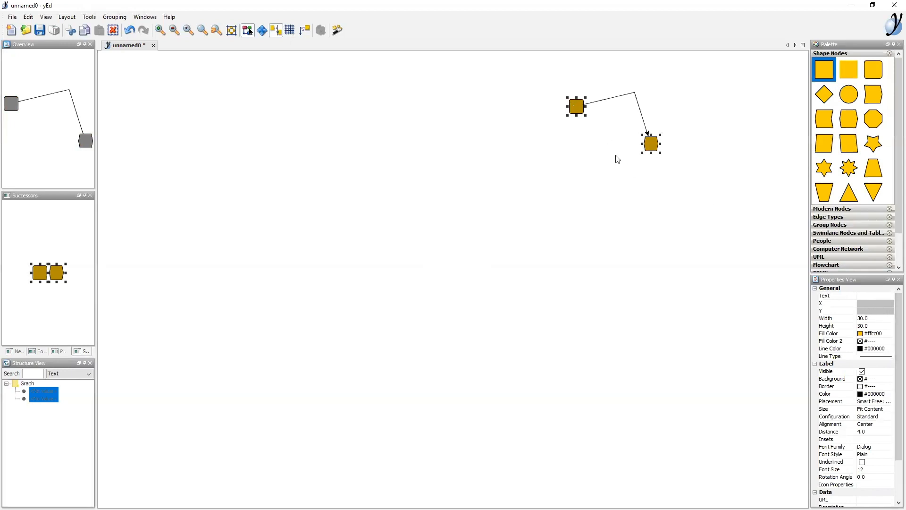
left_click(680, 118)
left_click(580, 111)
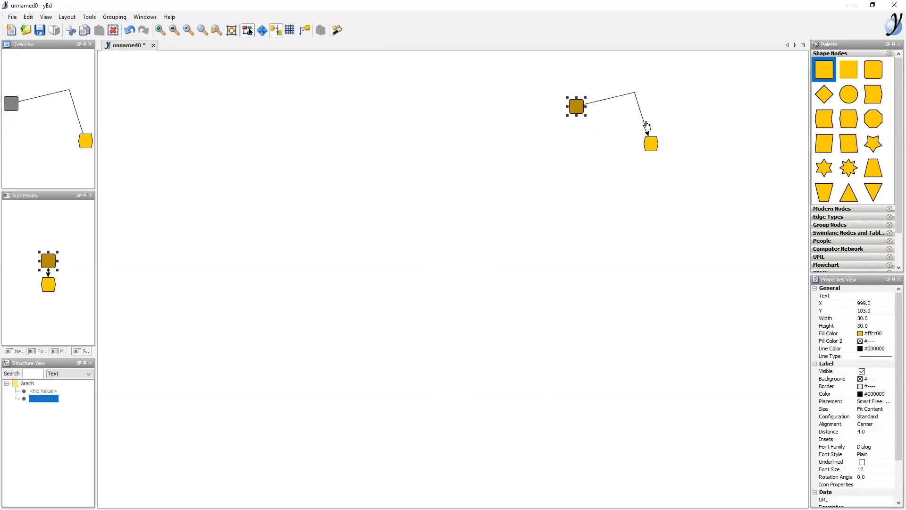
left_click(643, 122)
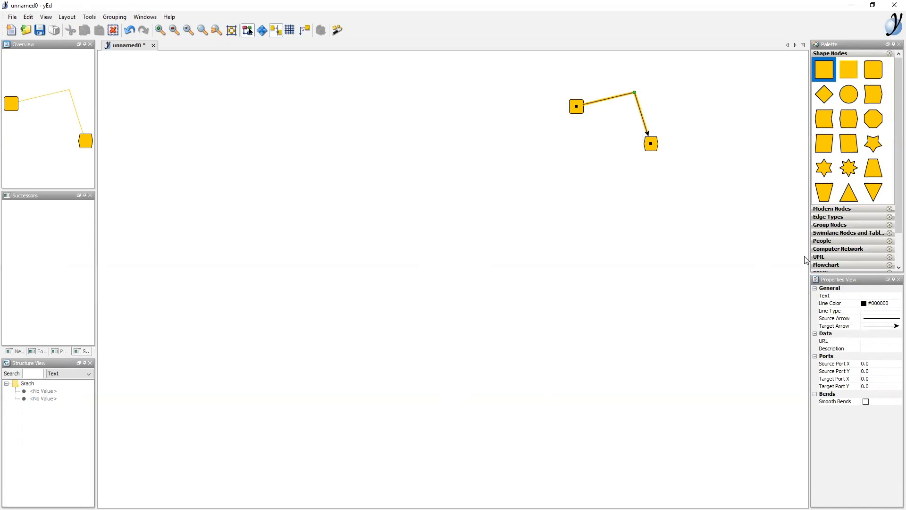
Step: Set the source arrow of the bent edge between the two nodes to a filled diamond
left_click(878, 320)
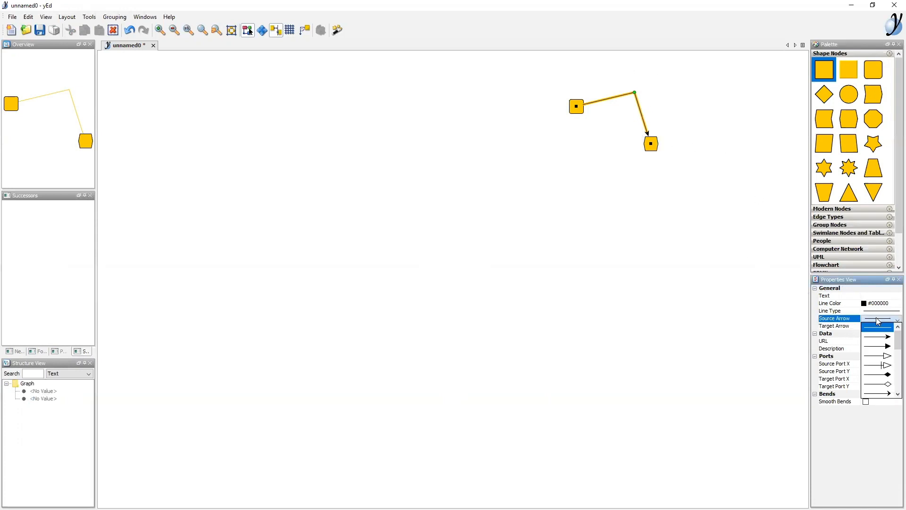
scroll(890, 359, "down", 3)
scroll(892, 359, "up", 3)
left_click(882, 358)
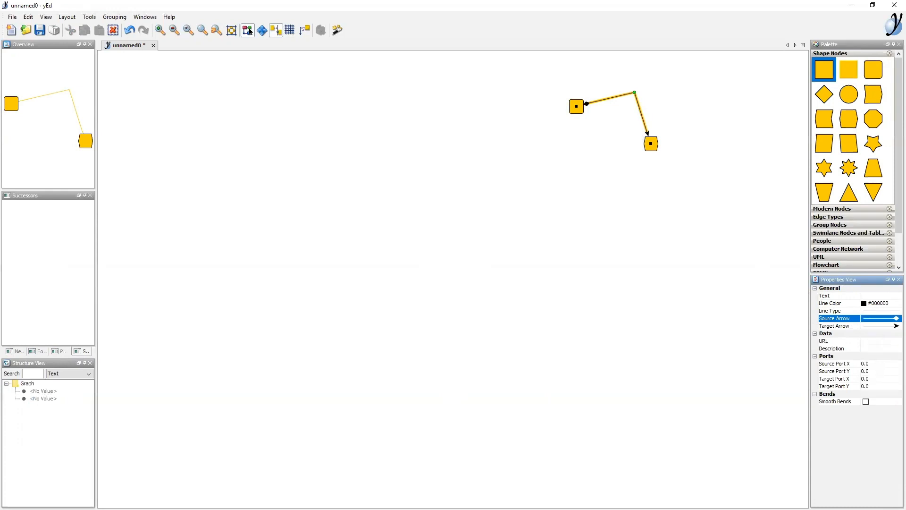
left_click(600, 111)
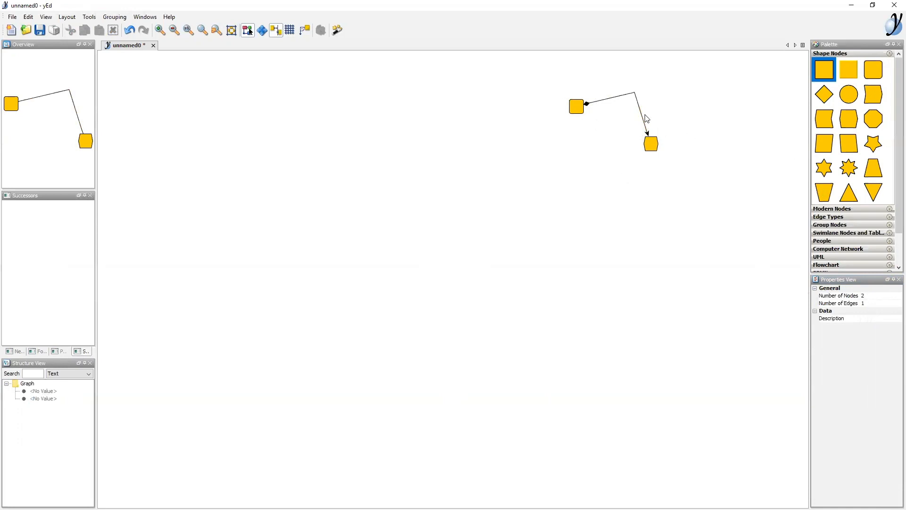
Step: Change the line type of the edge between the two nodes to a dashed line
left_click(642, 120)
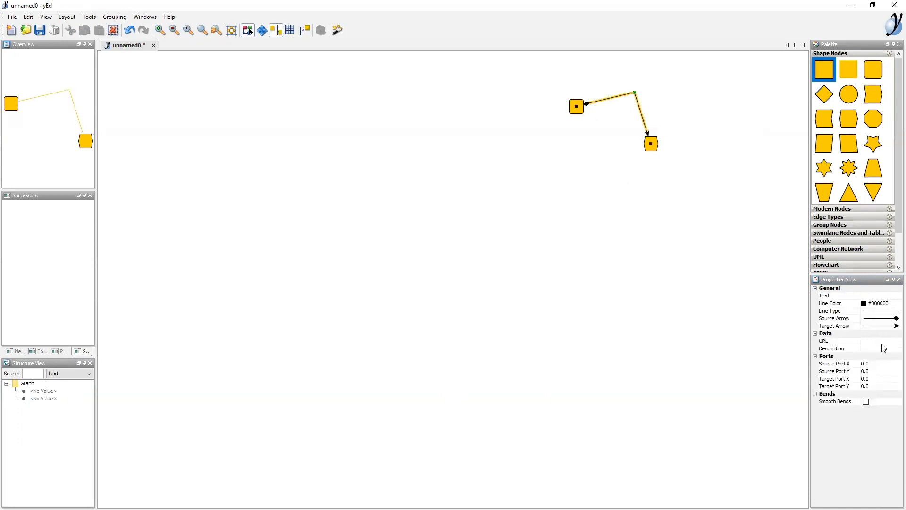
left_click(879, 315)
scroll(887, 347, "down", 3)
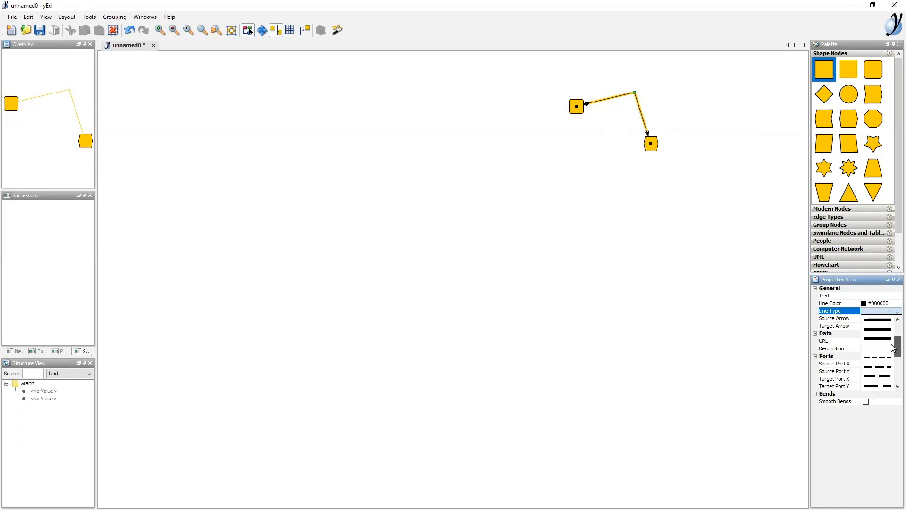
left_click(880, 348)
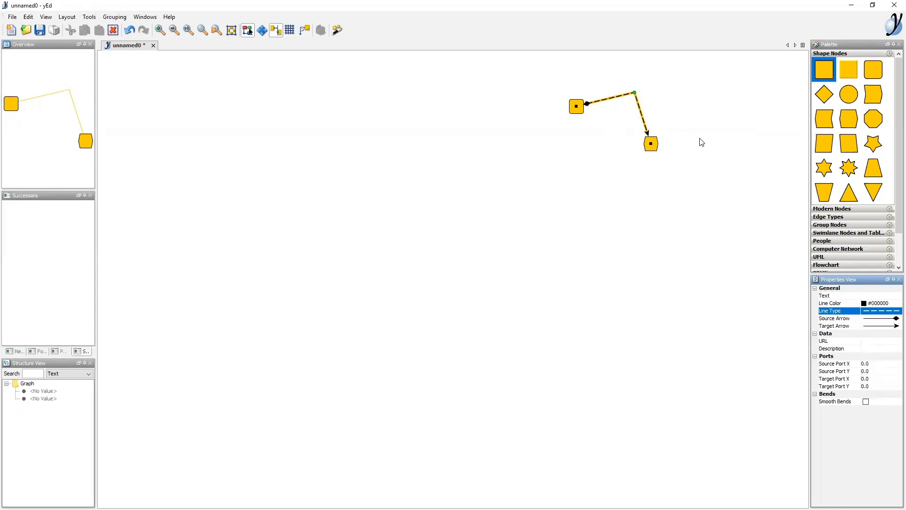
left_click(687, 135)
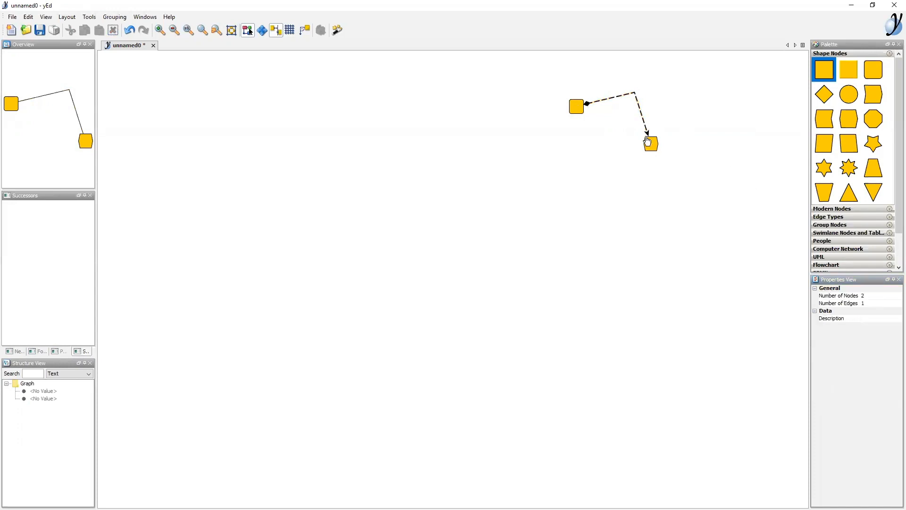
Step: Set the rounded rectangle node's width to 60 and its Y coordinate to 110
left_click(579, 108)
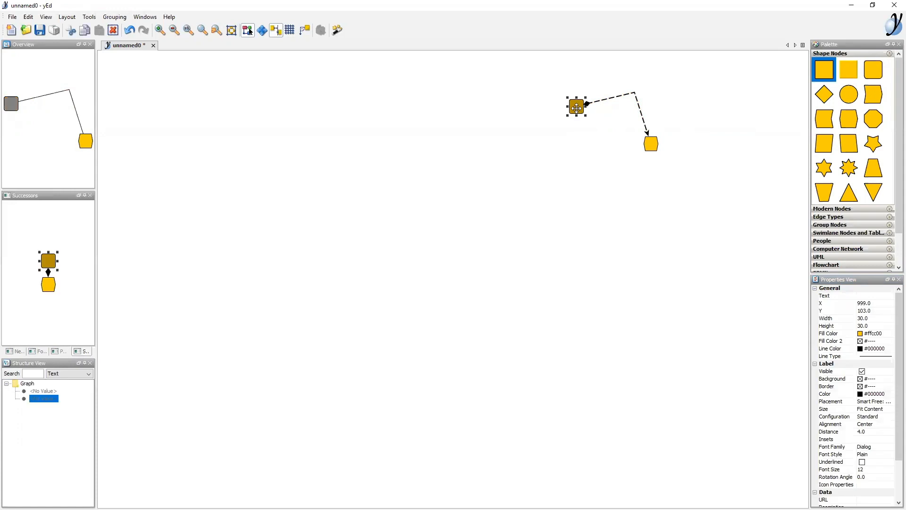
left_click(876, 318)
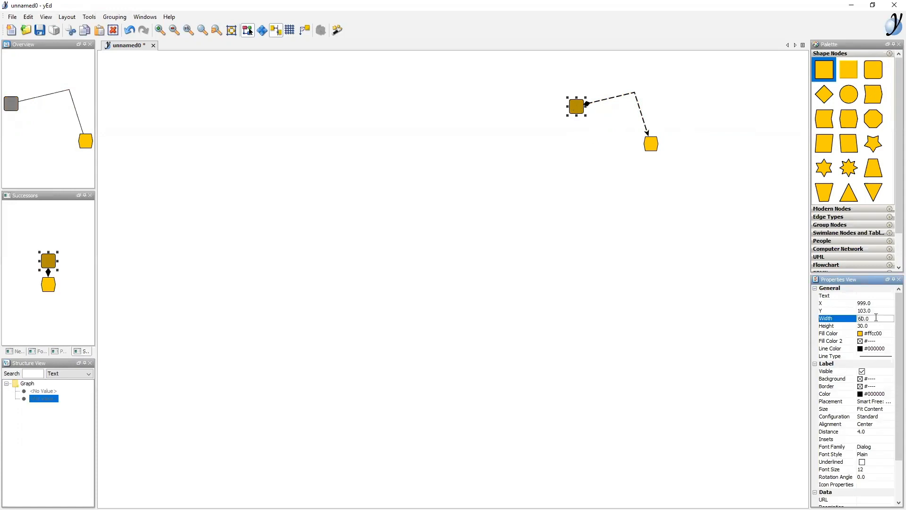
key("Return")
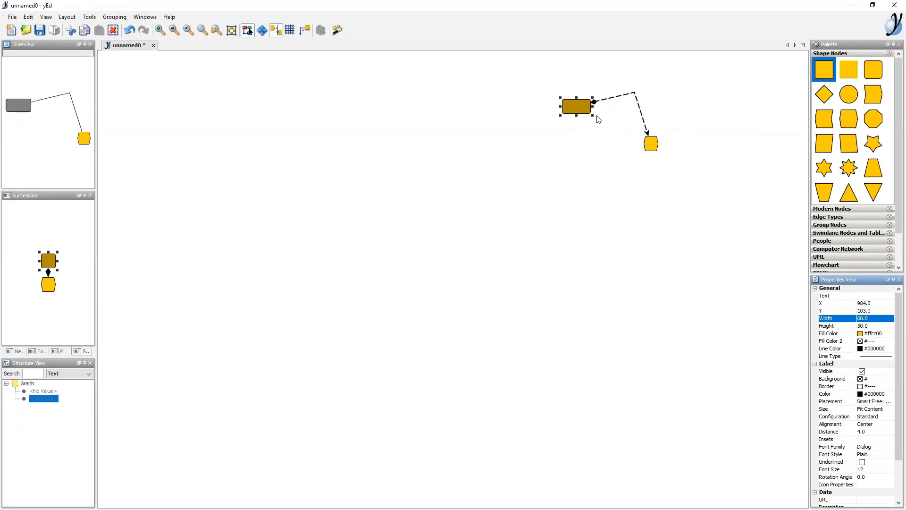
left_click(877, 310)
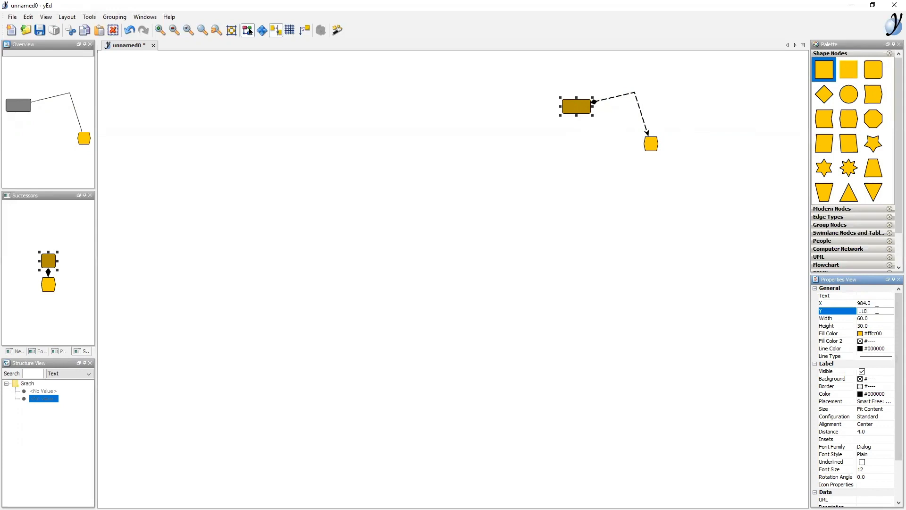
type("110")
key("Return")
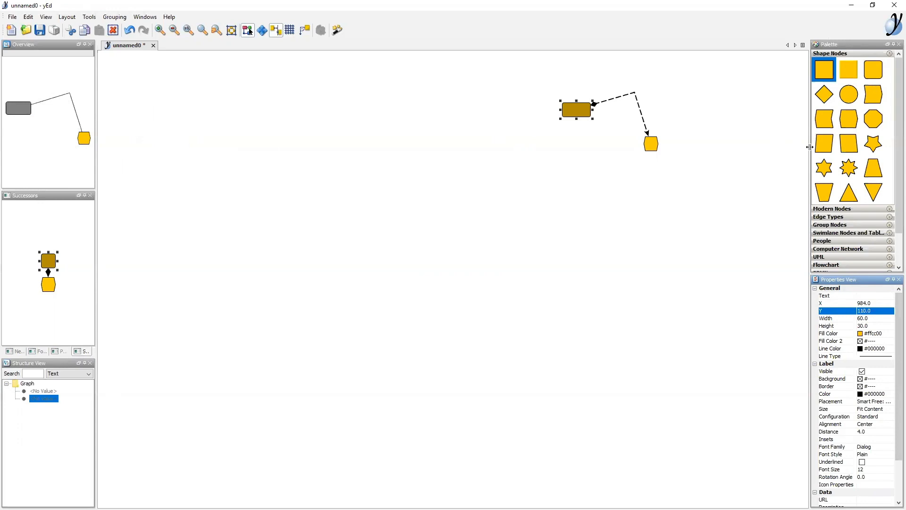
Step: Widen the Palette and Properties View, and try docking the Successors view below the canvas before returning it between Overview and Structure View
left_click_drag(810, 147, 663, 146)
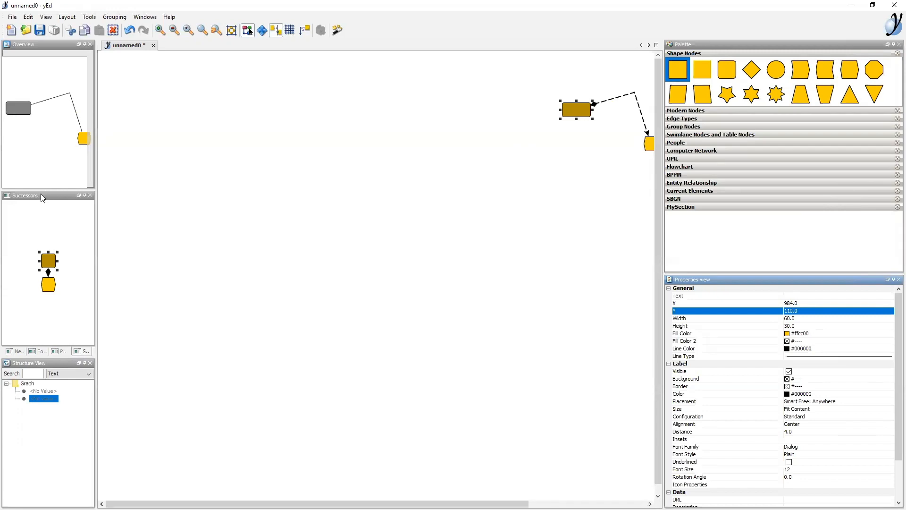
left_click_drag(42, 196, 293, 491)
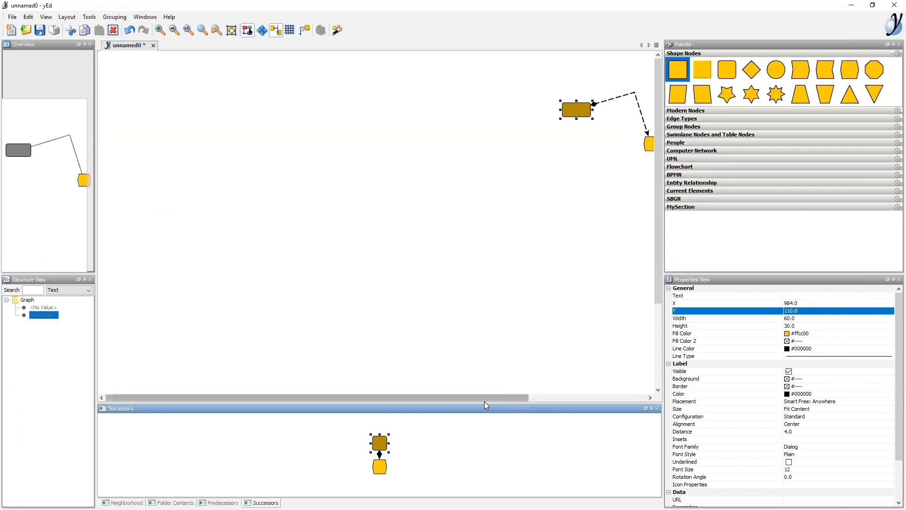
left_click_drag(479, 408, 70, 261)
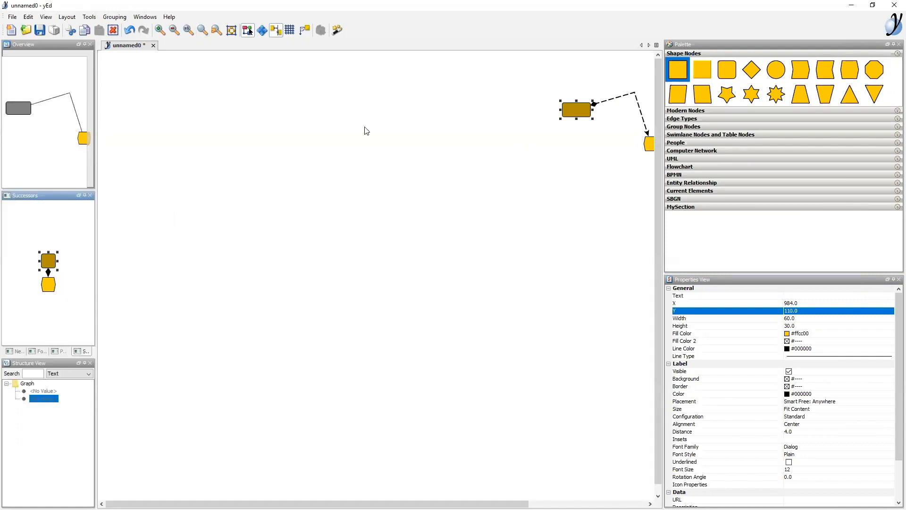
Step: Keep the current graph open and create a second graph with a circle node and a notched, arrow-like node to its right
left_click(153, 46)
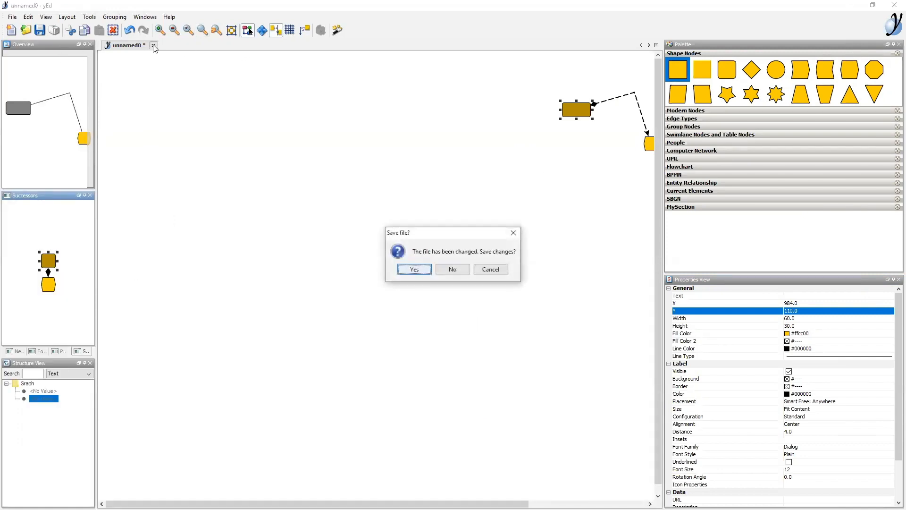
left_click(485, 274)
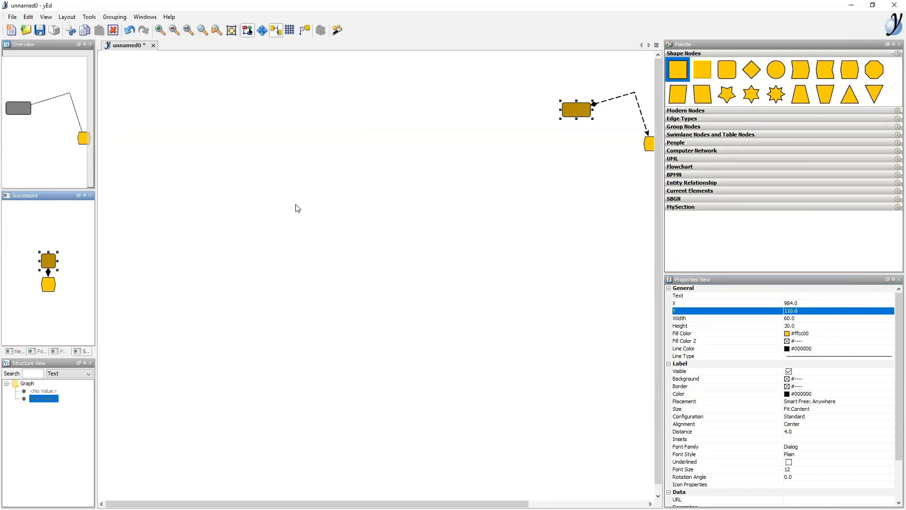
key("ctrl+n")
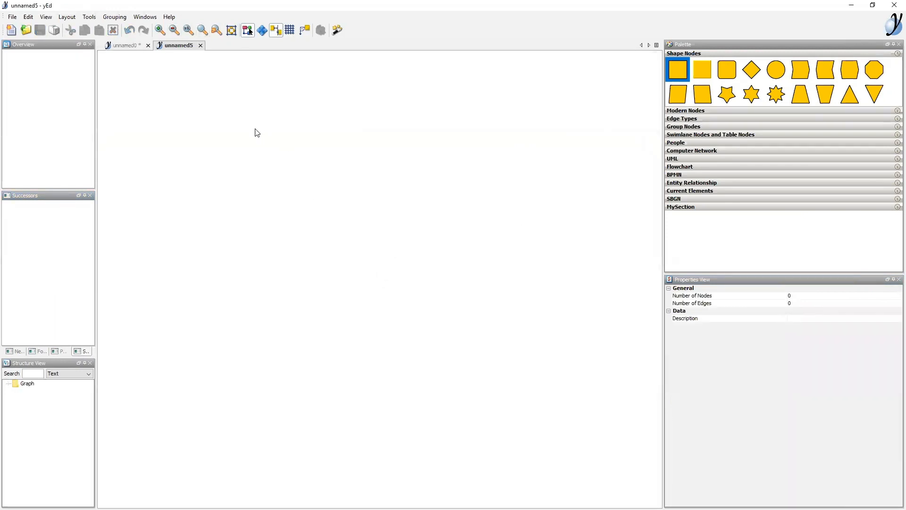
left_click_drag(767, 72, 389, 138)
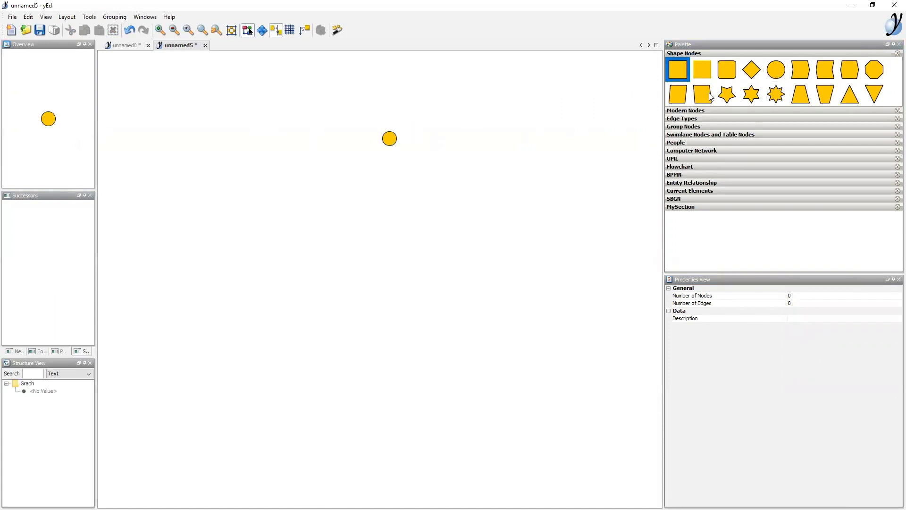
left_click_drag(784, 75, 452, 150)
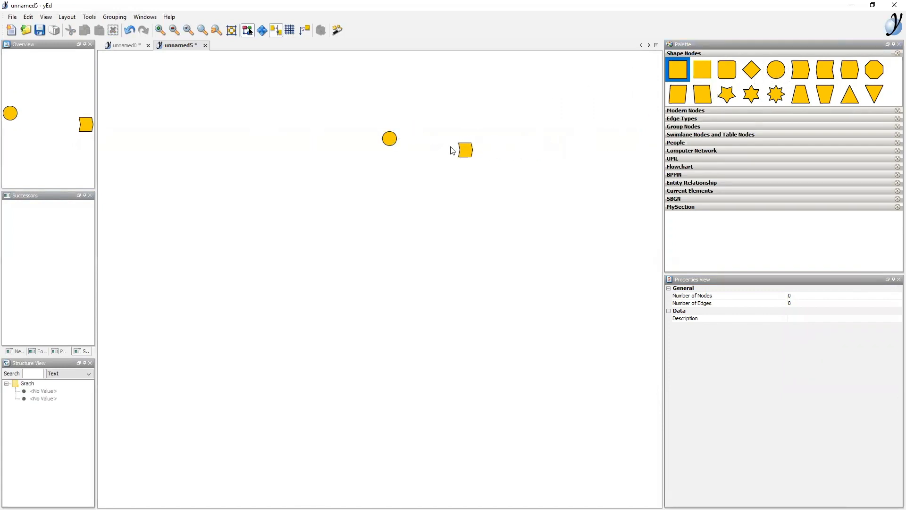
Step: Switch back and forth between the unnamed0 and unnamed5 graphs to compare their contents
left_click(133, 44)
left_click(180, 48)
left_click(132, 45)
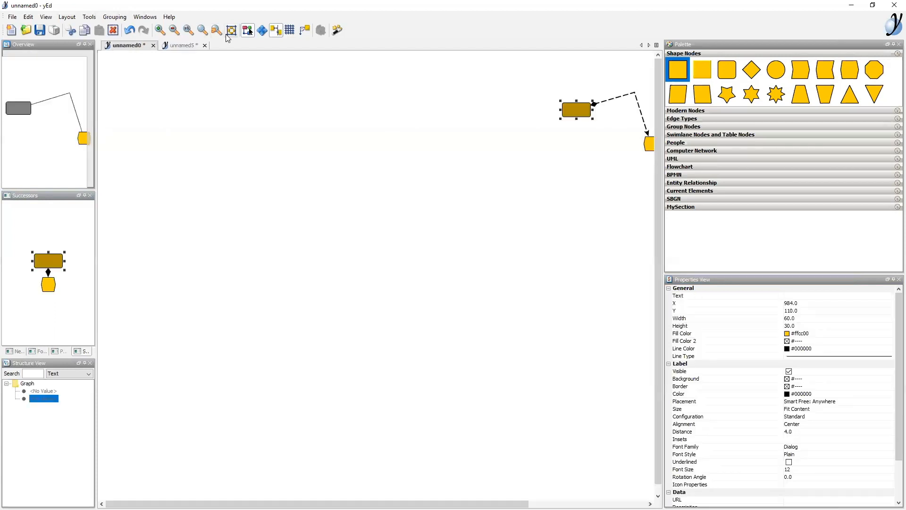
left_click(179, 47)
Step: Show the two graphs side by side in a new vertical group and fit the content of each
right_click(180, 46)
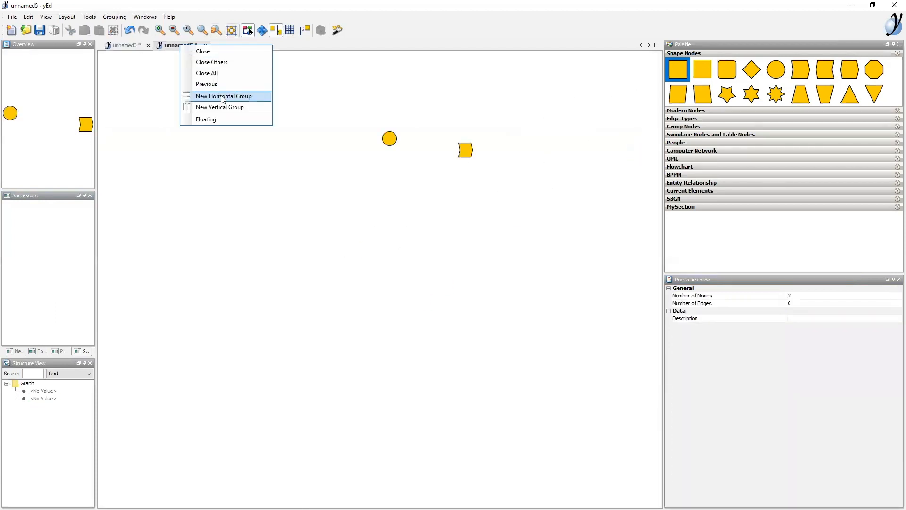
left_click(222, 109)
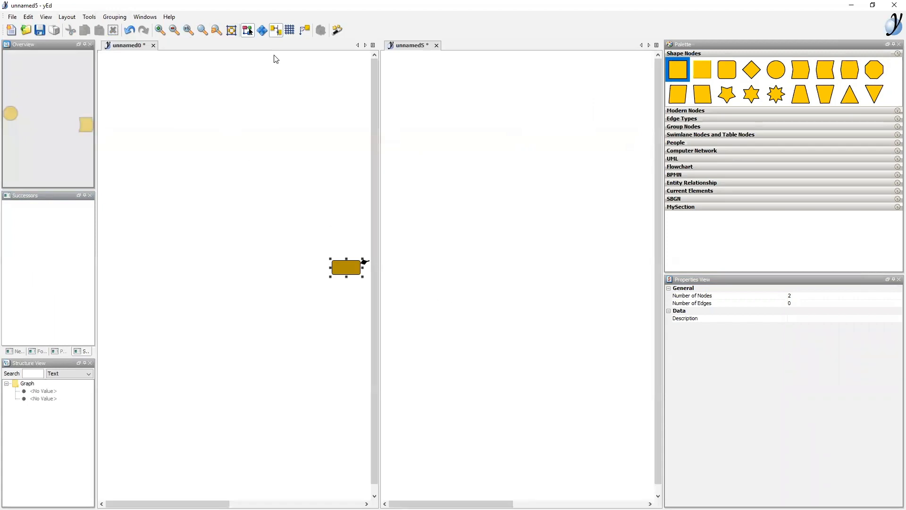
left_click(231, 32)
left_click(221, 82)
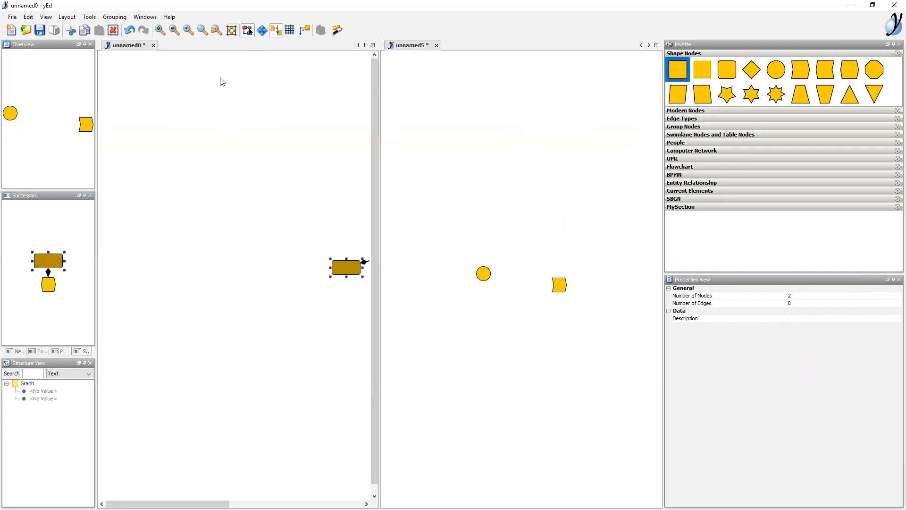
left_click(230, 33)
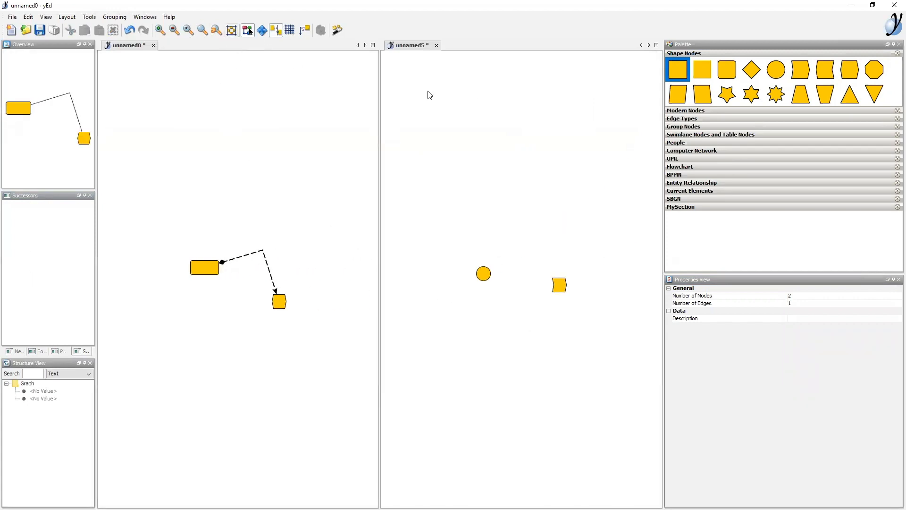
Step: Move the unnamed5 graph back to the previous tab group and display the unnamed0 graph
right_click(412, 44)
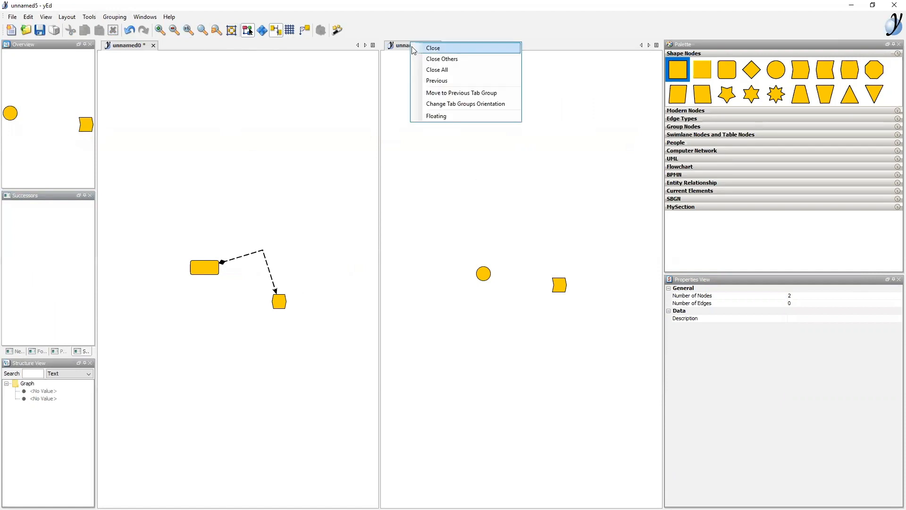
left_click(439, 93)
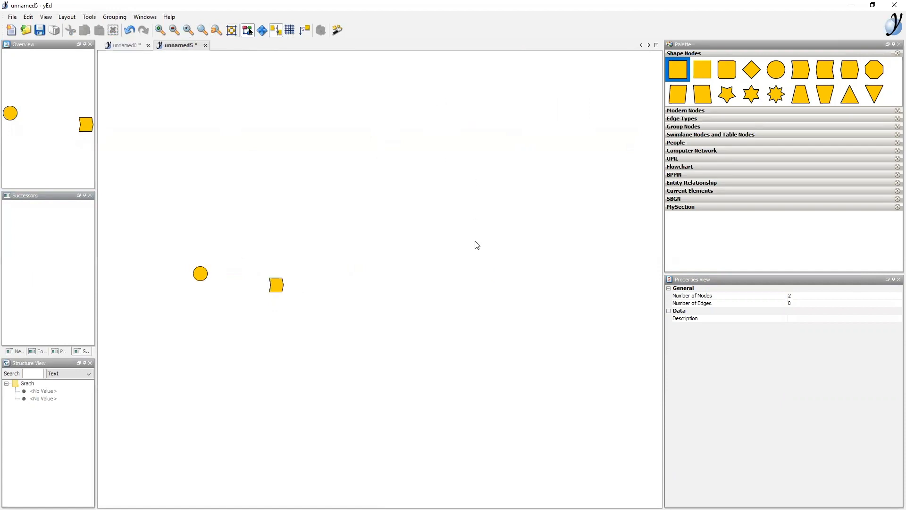
left_click(124, 46)
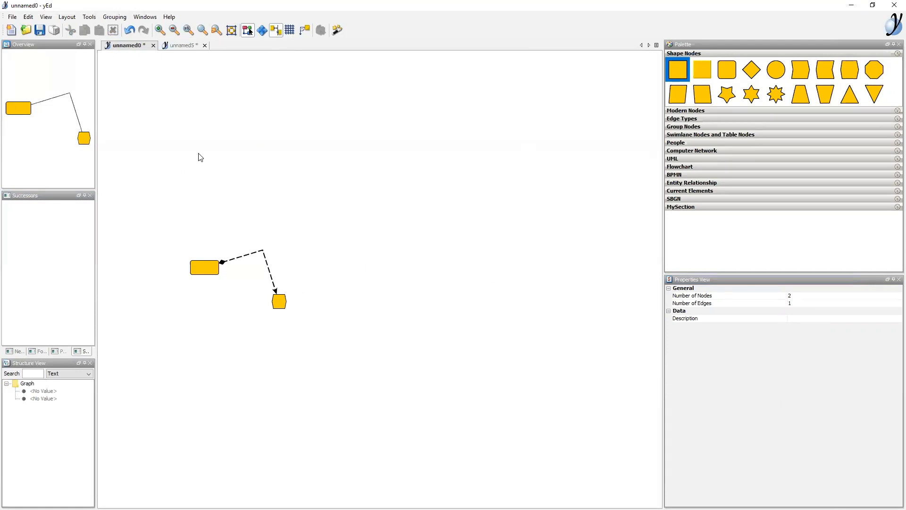
Step: Open hello-diagram.graphml from the yEd Webinar folder
left_click(12, 18)
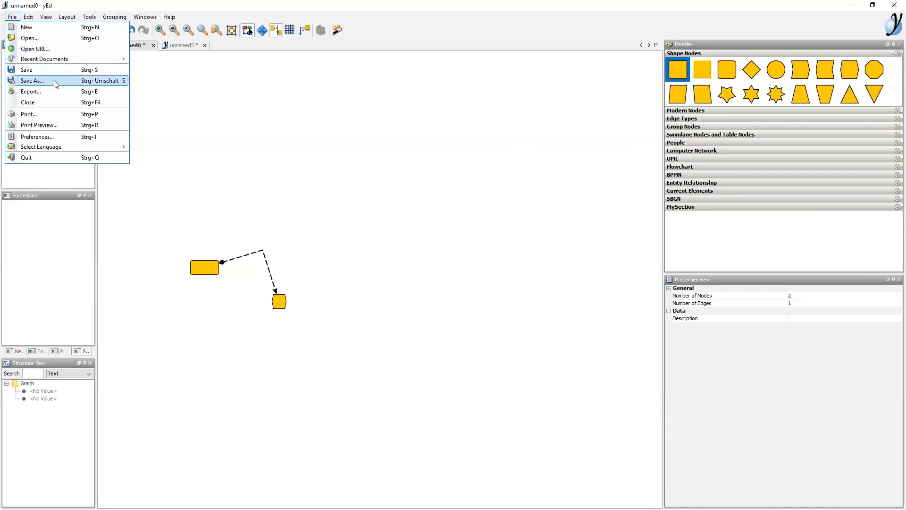
left_click(43, 39)
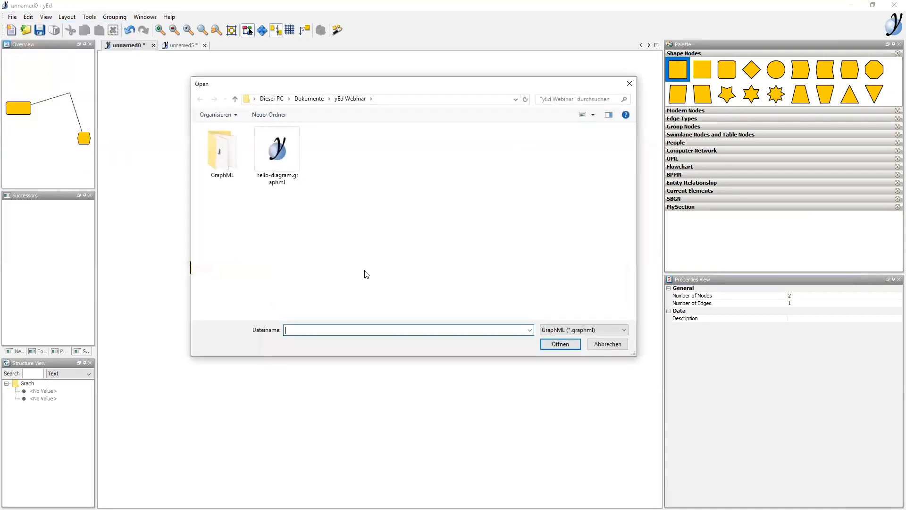
left_click(277, 151)
left_click(559, 344)
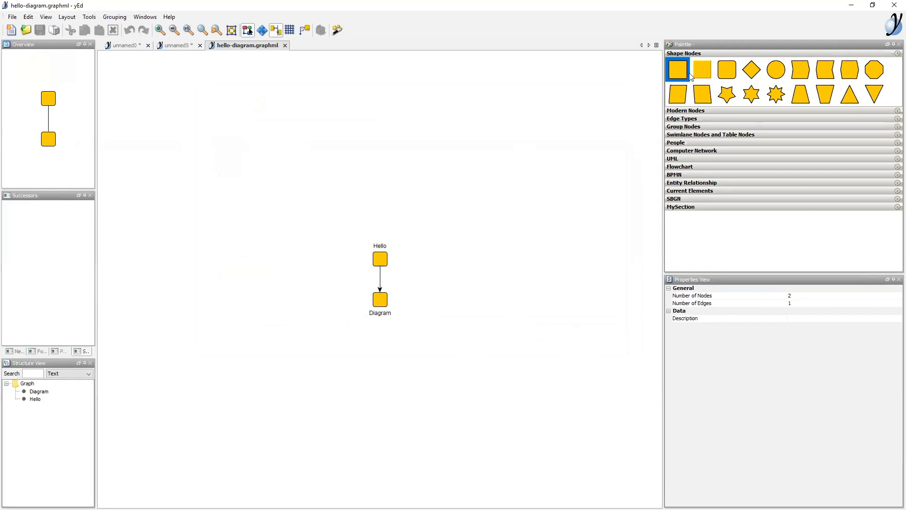
Step: Add a rounded rectangle node above the Hello node and connect it to Hello with an edge bent out to the right
mouse_move(726, 72)
left_mouse_down()
mouse_move(384, 199)
mouse_move(434, 239)
left_mouse_up()
left_click(385, 263)
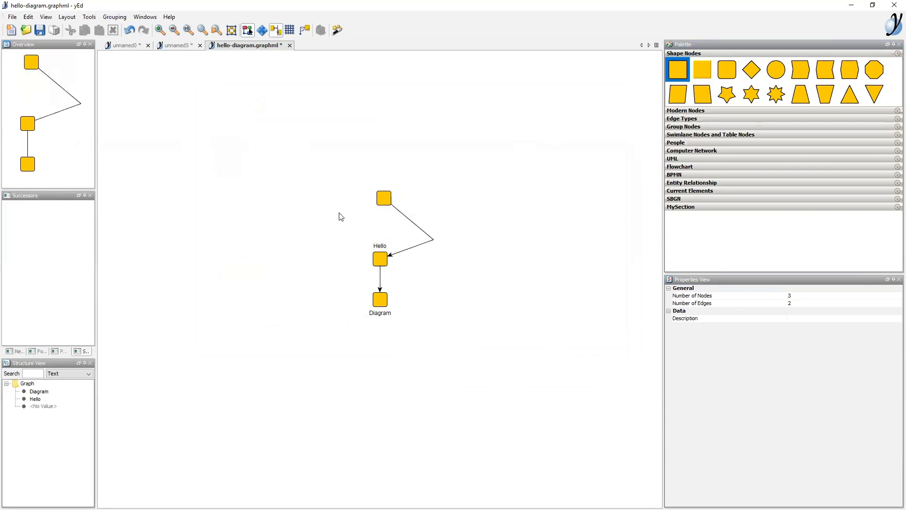
Step: Save the diagram under the new name hello-diagram2.graphml in the yEd Webinar folder
left_click(12, 17)
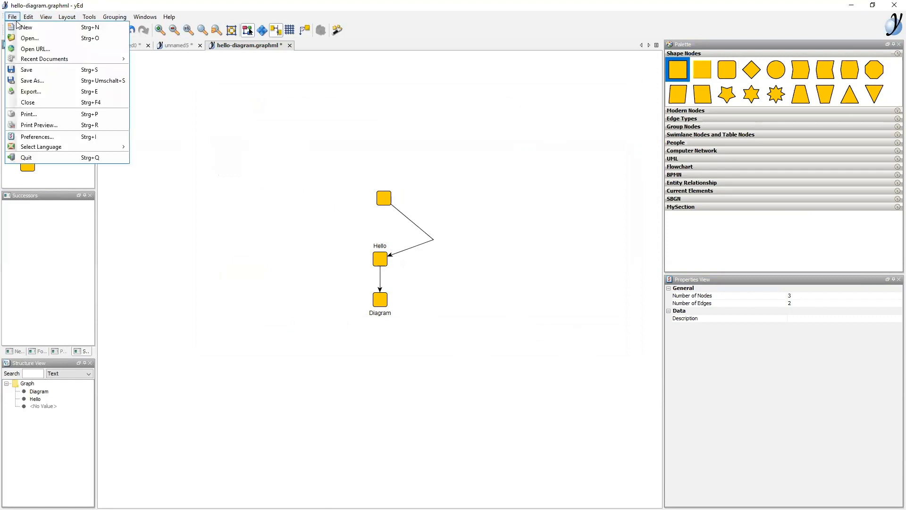
left_click(36, 83)
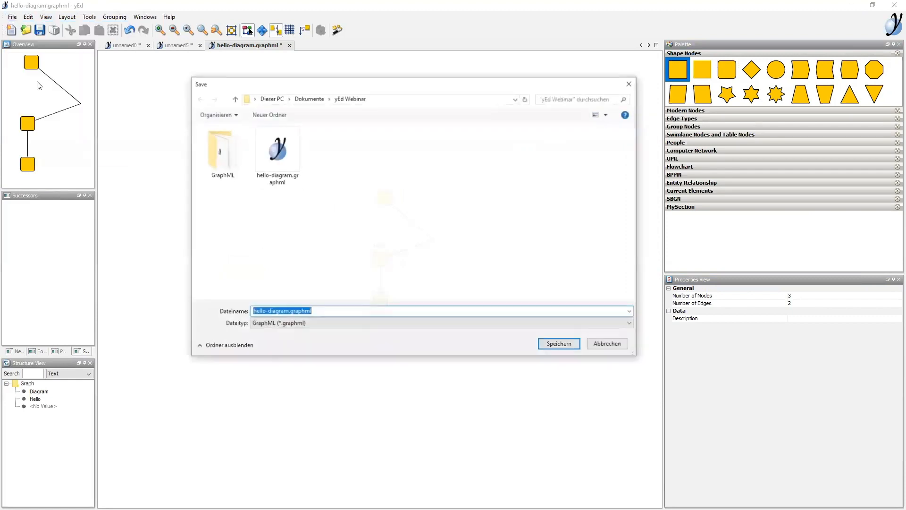
left_click(338, 312)
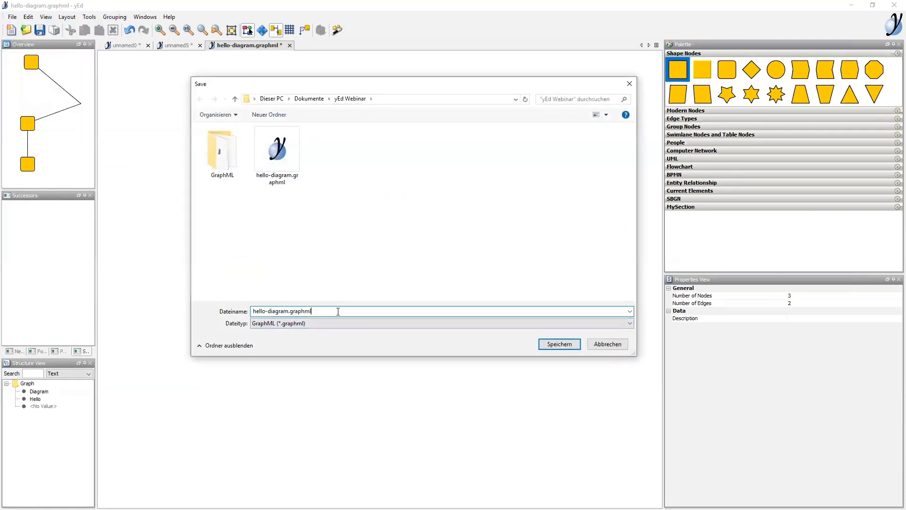
key("Left")
key("Left")
key("Left")
key("Left")
key("Left")
key("Left")
key("Left")
key("Left")
type("2")
left_click(559, 345)
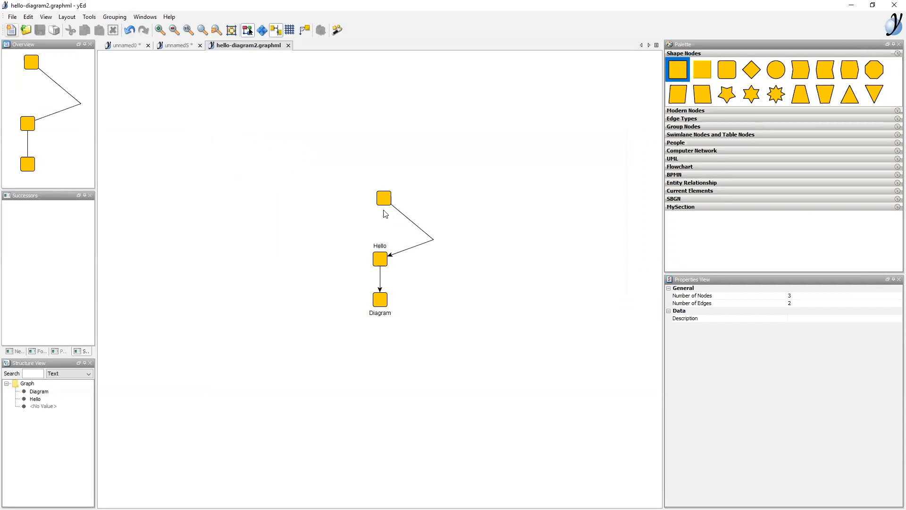
Step: Look at the diagram's image export dialog and its printing options, cancelling both
left_click(12, 17)
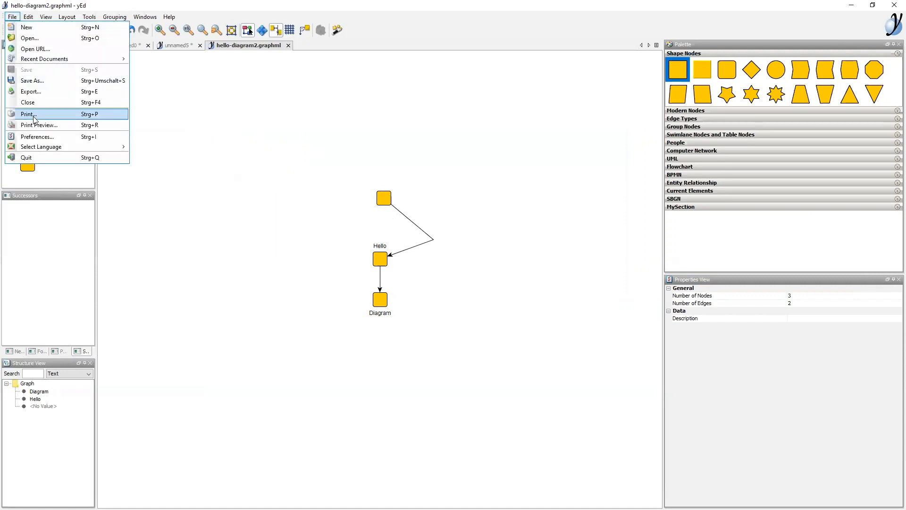
left_click(39, 93)
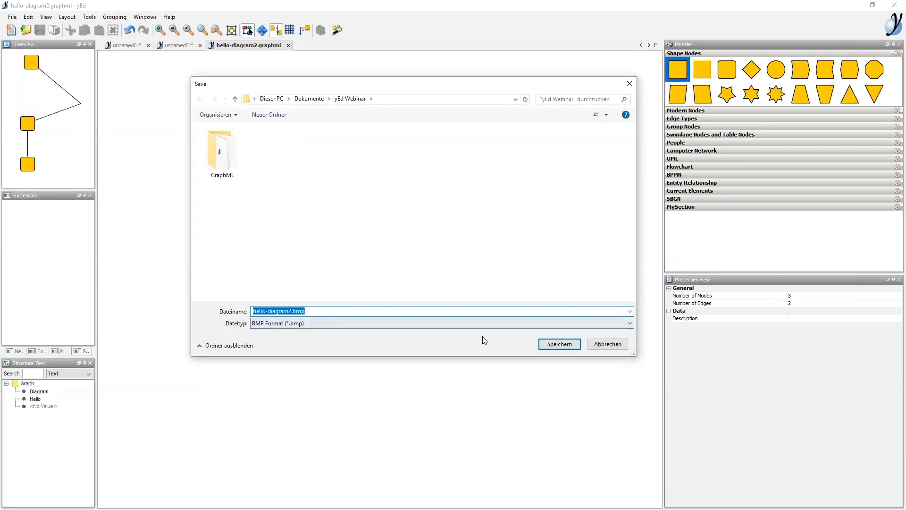
left_click(607, 344)
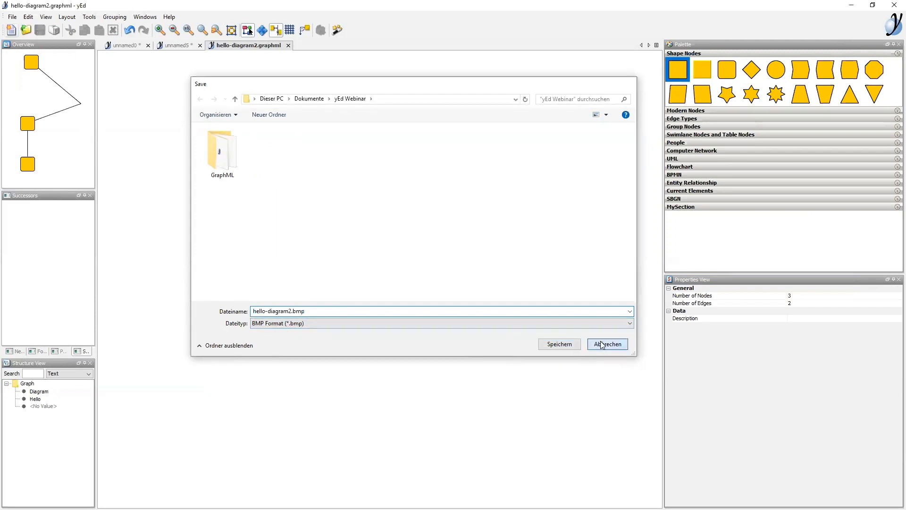
left_click(12, 17)
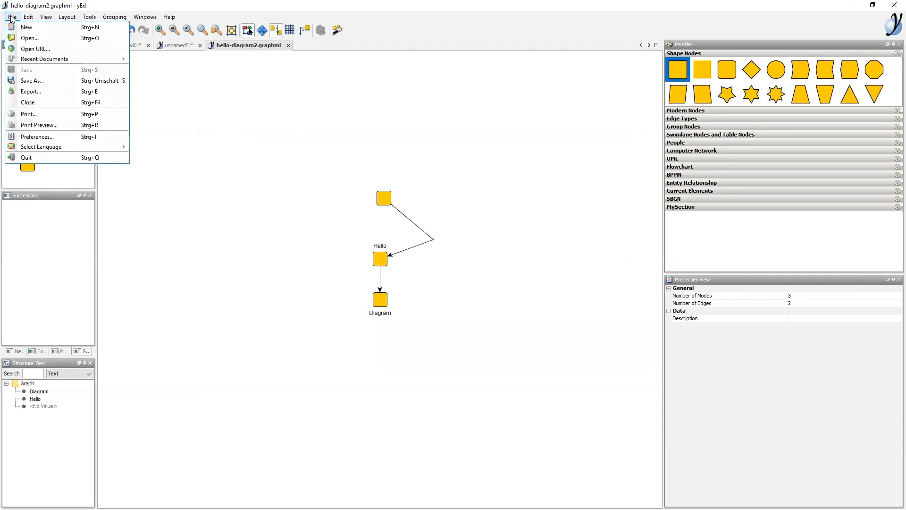
left_click(45, 115)
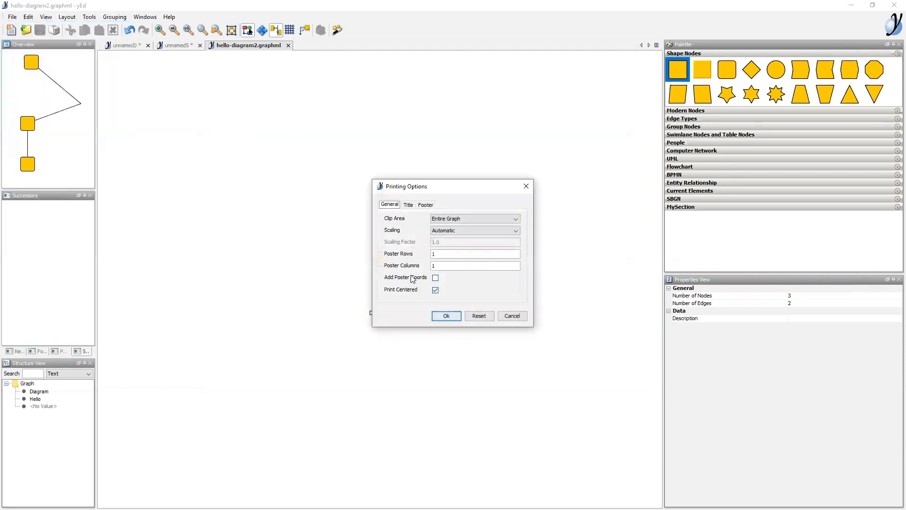
left_click(526, 187)
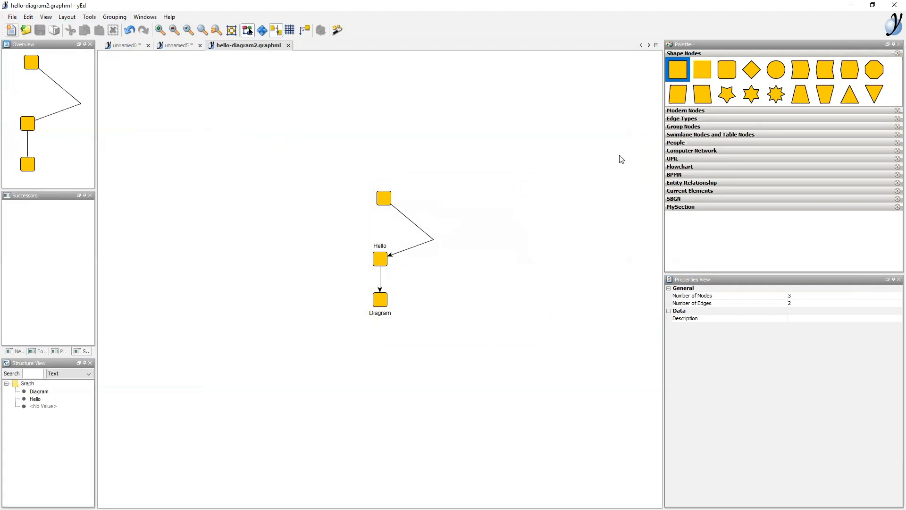
Step: Close the unnamed5 graph without saving its changes
left_click(175, 47)
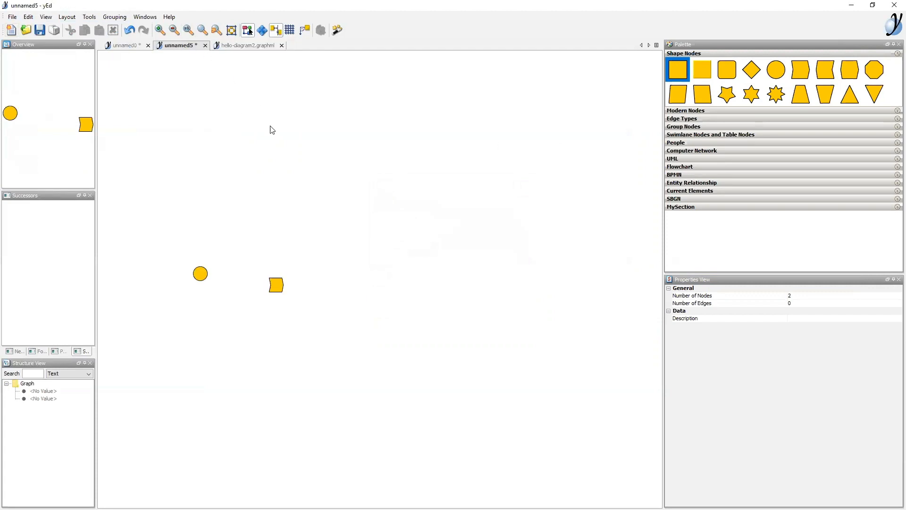
left_click(205, 45)
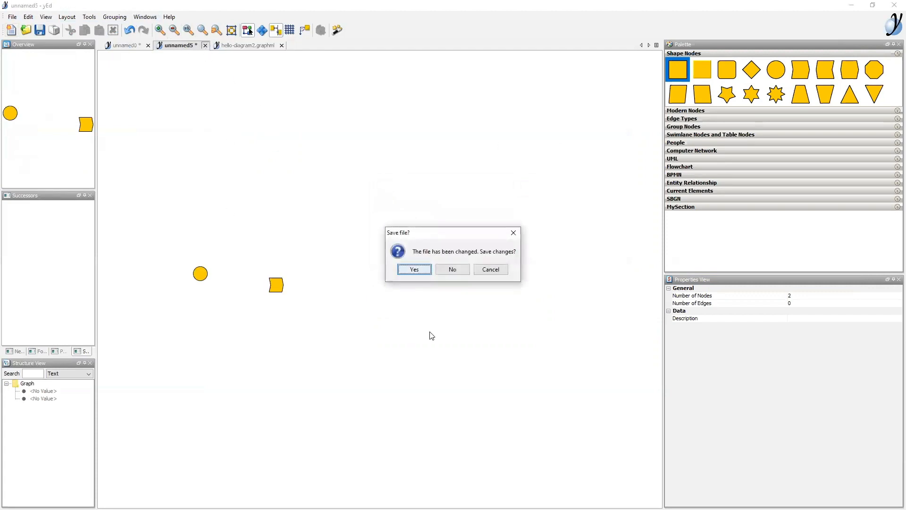
left_click(450, 269)
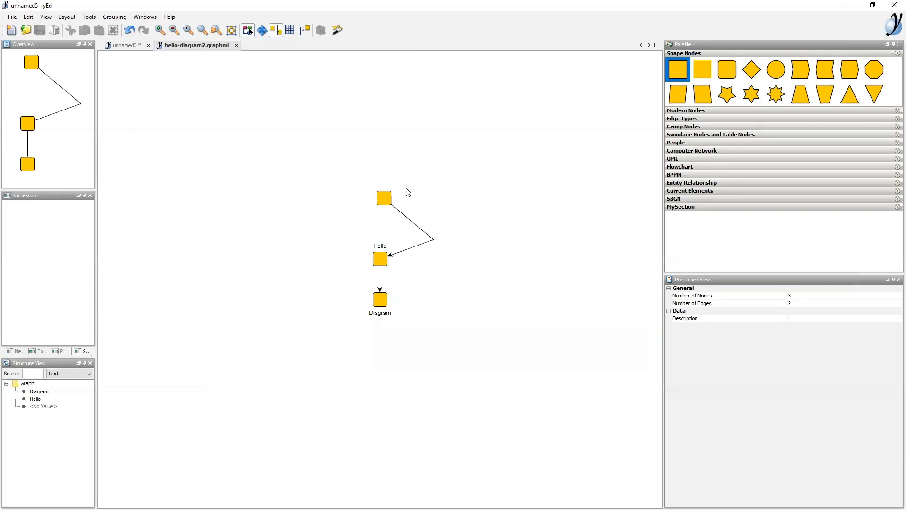
Step: Add a rounded rectangle and two curved-sided nodes above the diagram, and move the middle one to about X -82, Y -413
left_click_drag(728, 71, 268, 122)
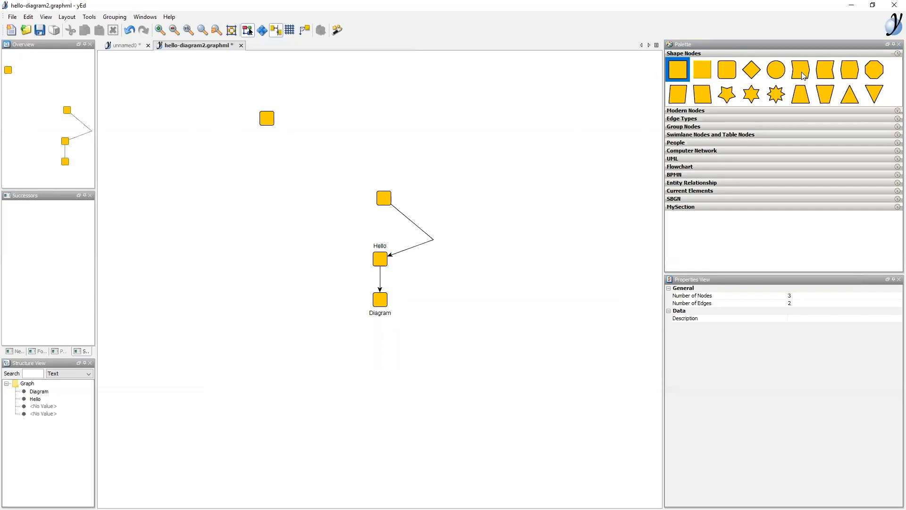
left_click_drag(804, 76, 385, 137)
left_click_drag(855, 78, 443, 127)
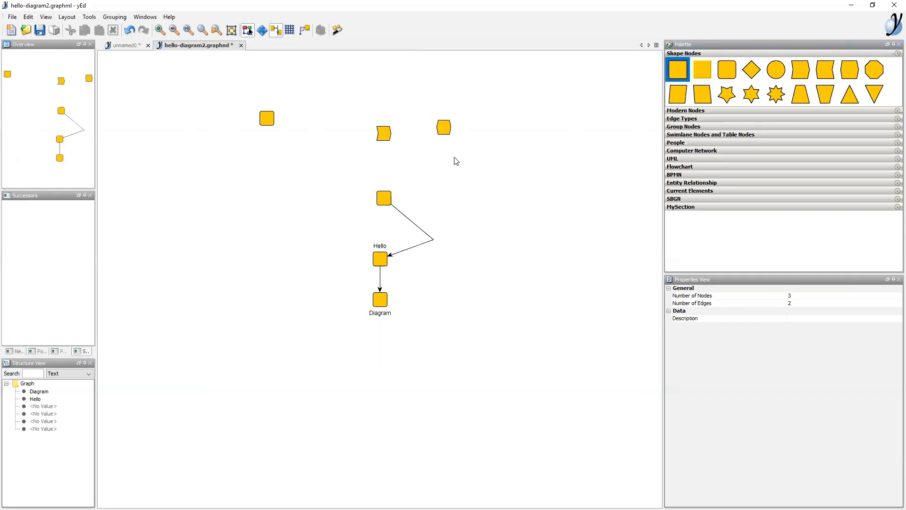
left_click(382, 134)
left_click_drag(381, 133, 322, 124)
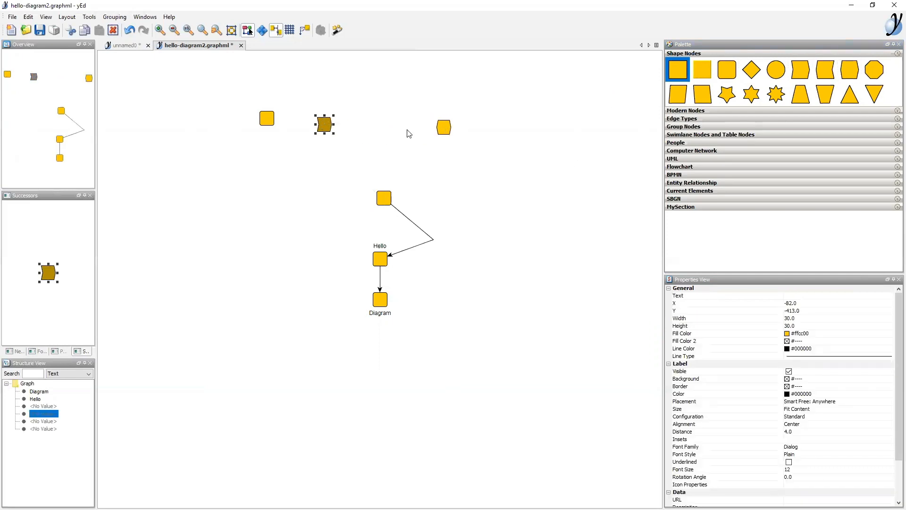
Step: Connect the rightmost new node to the middle one with an edge and delete that edge again
left_click_drag(443, 131, 393, 121)
left_click(326, 125)
left_click(410, 127)
key("Delete")
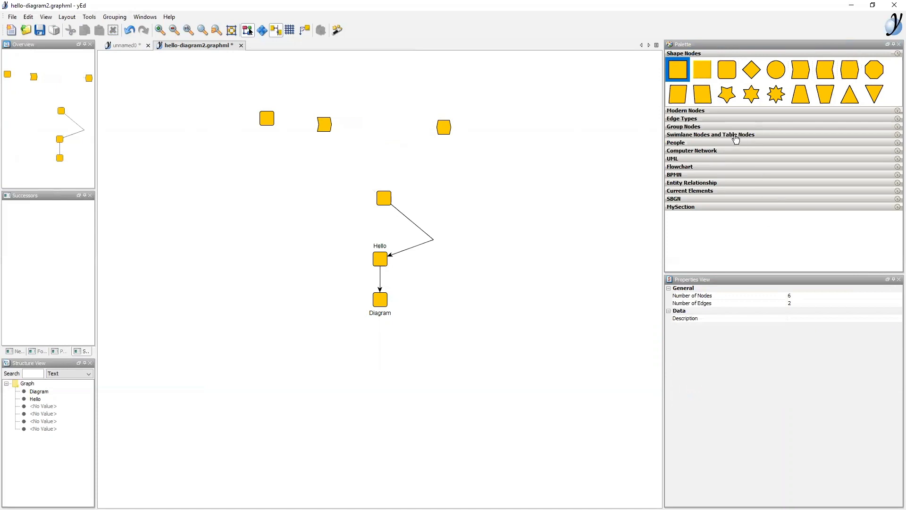
Step: Use the orthogonal arrow edge type to connect the rightmost new node to the middle new node
left_click(721, 119)
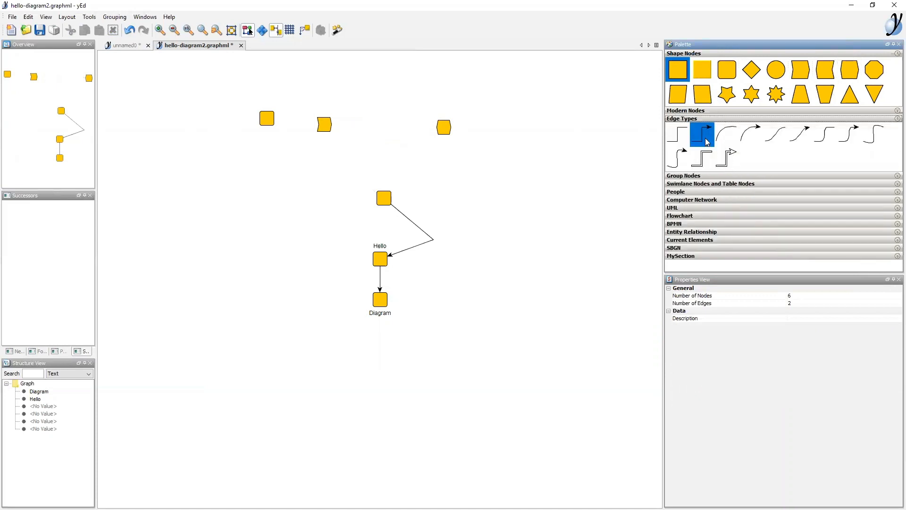
left_click_drag(706, 142, 498, 100)
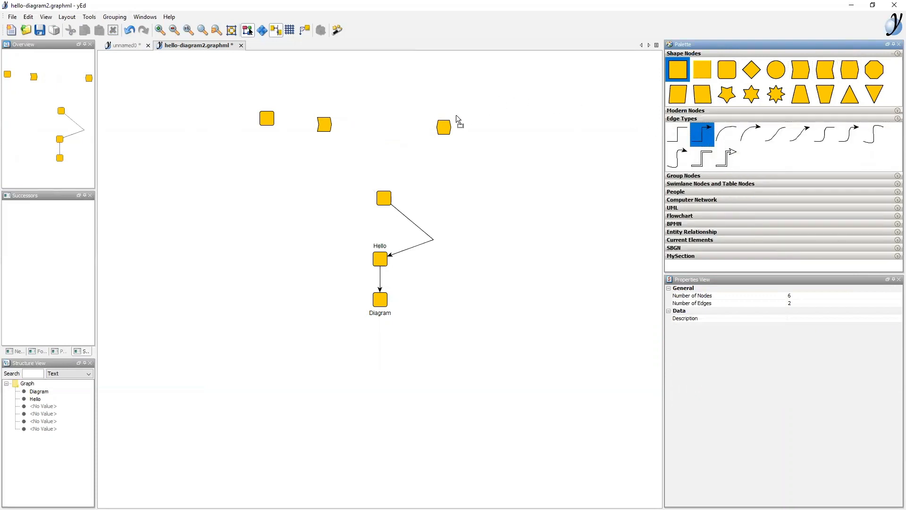
left_click_drag(447, 121, 444, 127)
left_click_drag(445, 127, 326, 126)
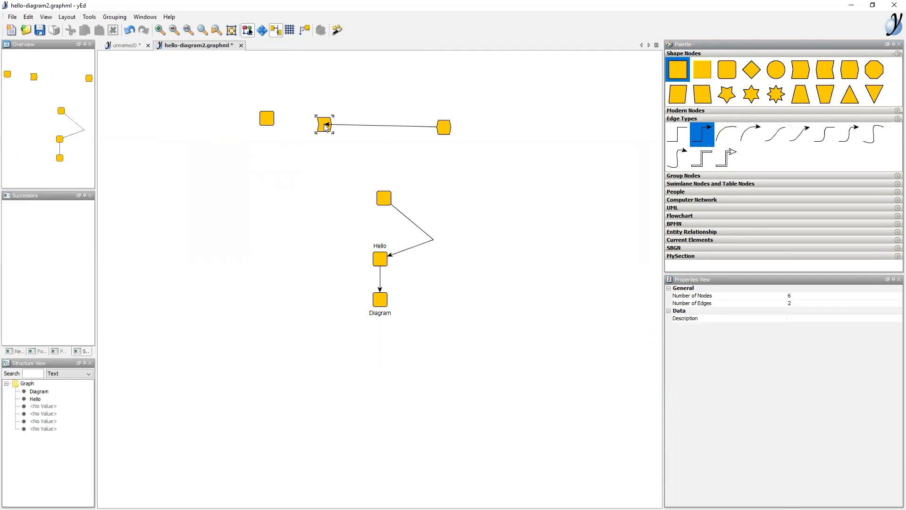
left_click_drag(326, 127, 326, 127)
Step: Shift both connected nodes right onto one level, the arrow's target at about X 104, Y -400, and add another curved-sided node to their upper right
left_click(444, 127)
left_click_drag(444, 129, 489, 145)
left_click(325, 118)
left_click_drag(326, 118, 412, 130)
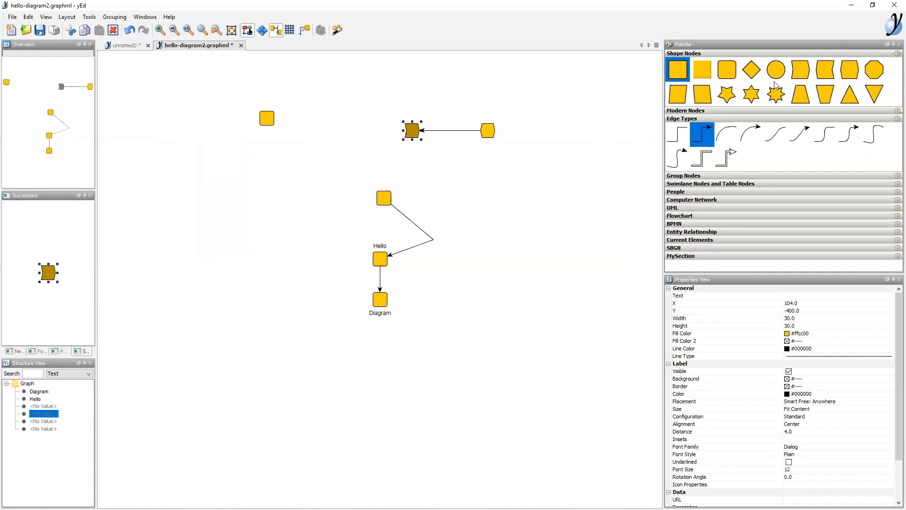
left_click(602, 123)
left_click_drag(826, 75, 572, 102)
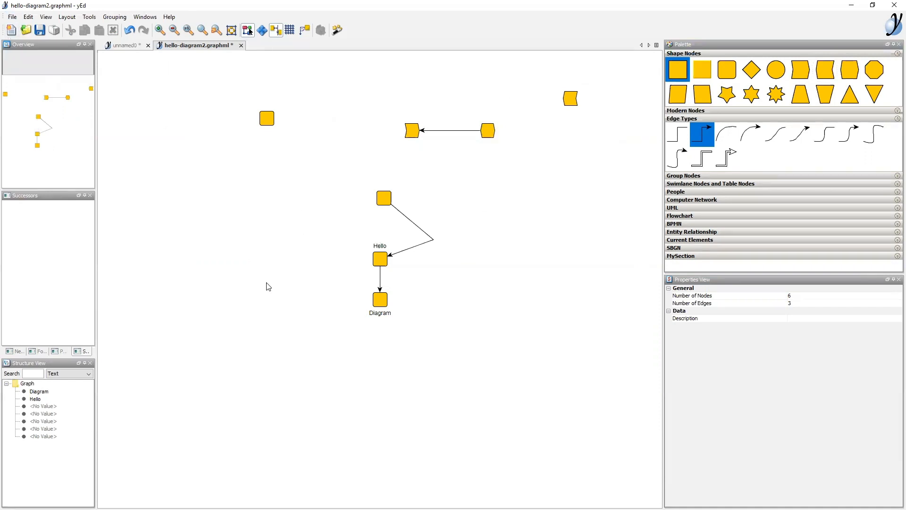
Step: Enable Create Node on Background Click in the editor preferences
left_click(13, 17)
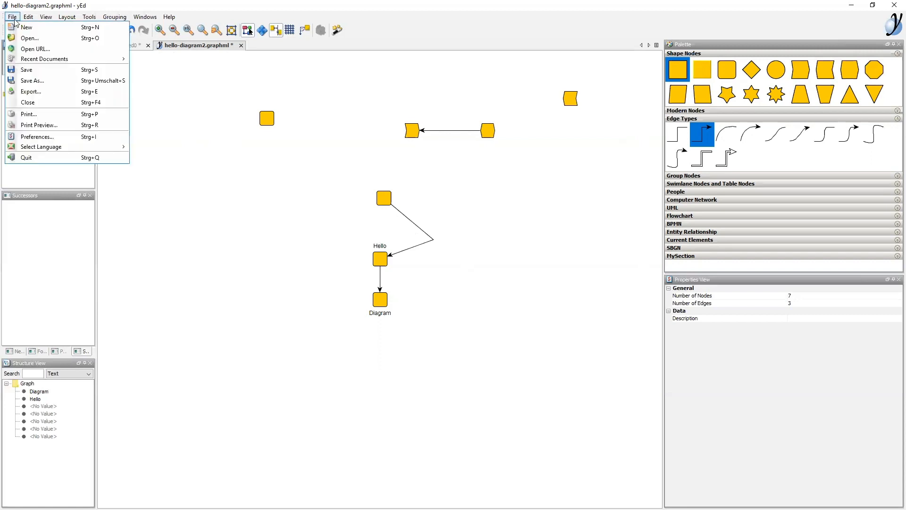
left_click(35, 137)
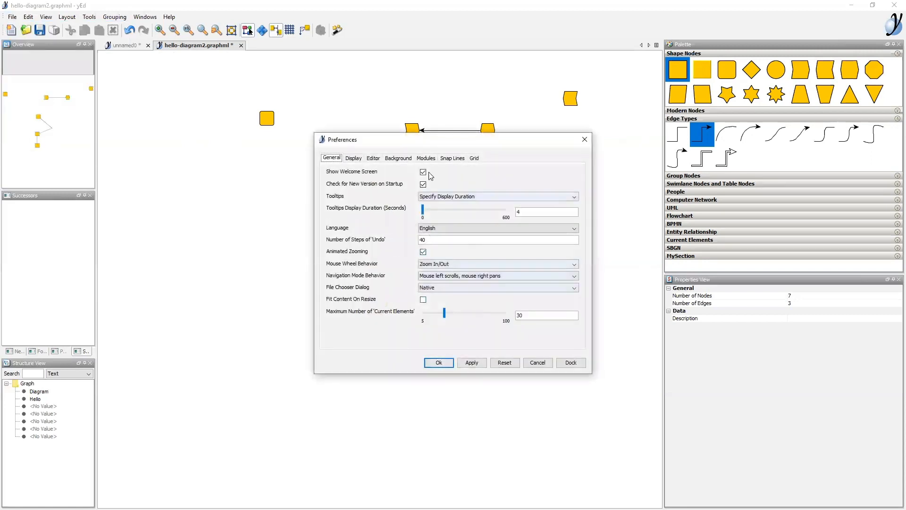
left_click(373, 158)
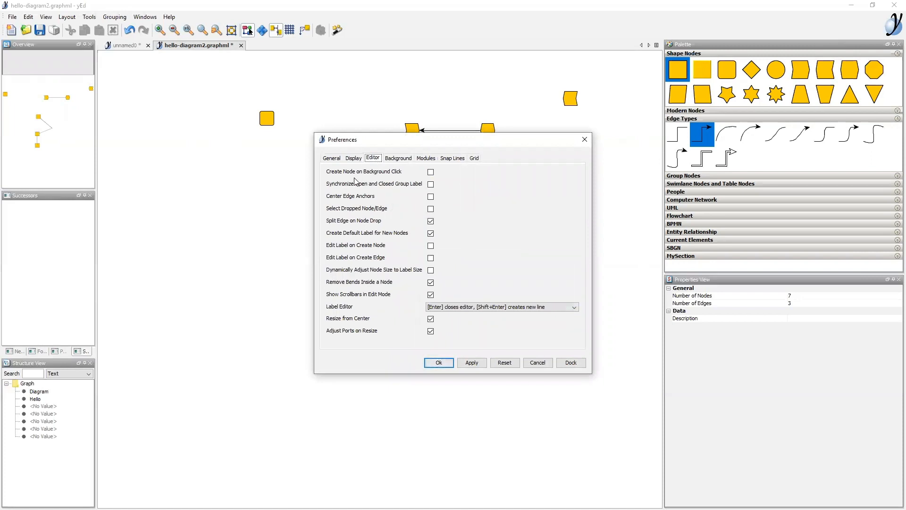
left_click(431, 172)
left_click(446, 362)
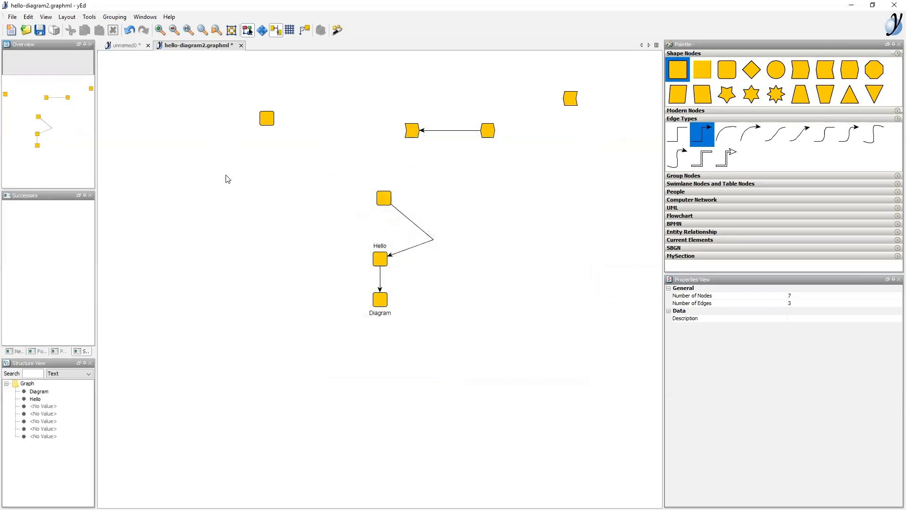
Step: Create four rectangle nodes on the empty canvas above and left of the diagram, and delete all four
left_click(233, 165)
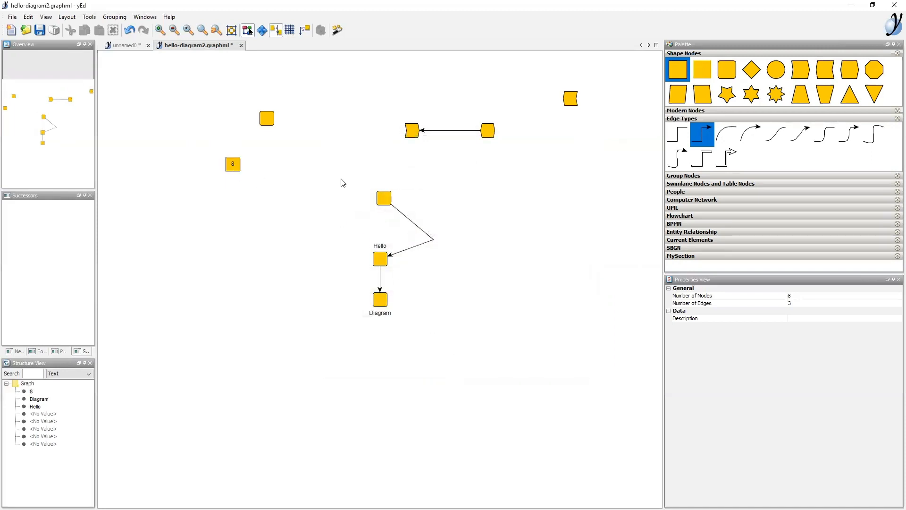
left_click(320, 166)
left_click(264, 193)
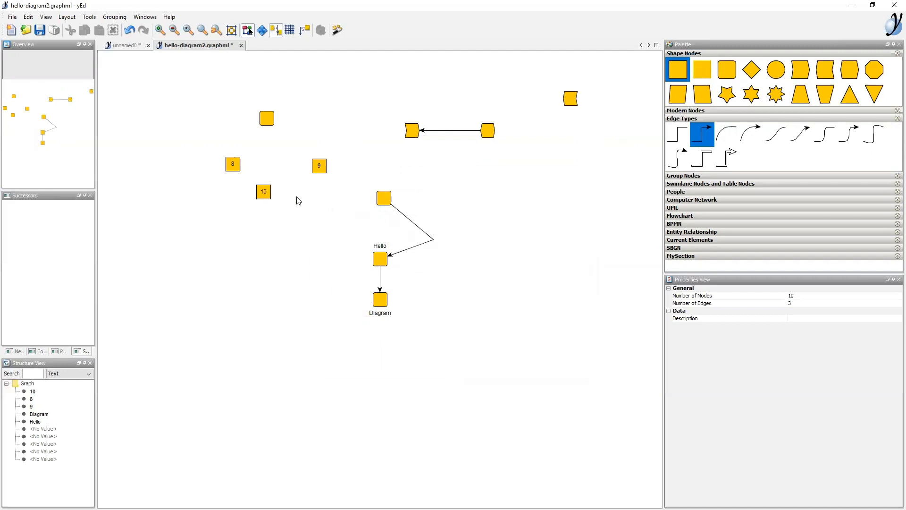
left_click(298, 195)
left_click_drag(222, 148, 338, 216)
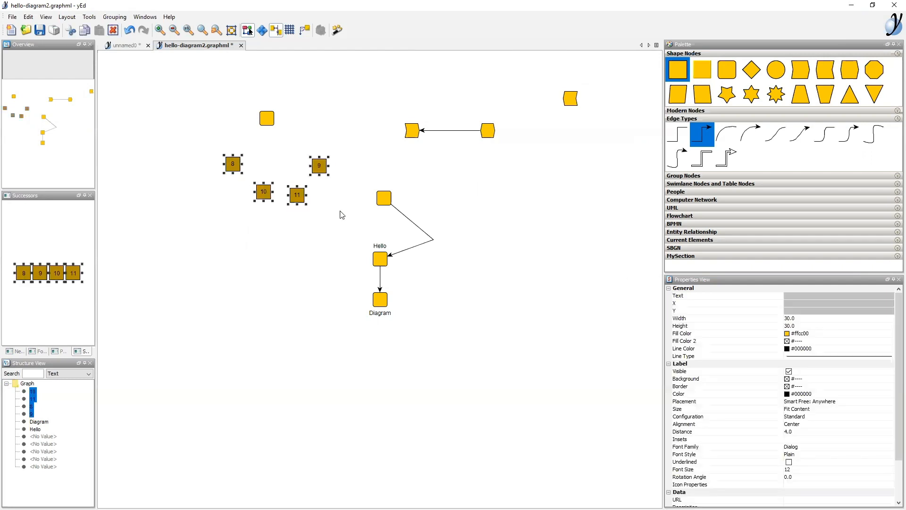
key("Delete")
Step: Create five rectangle nodes in a rising diagonal row and delete them together with the node the horizontal arrow points to
left_click(296, 172)
left_click(335, 155)
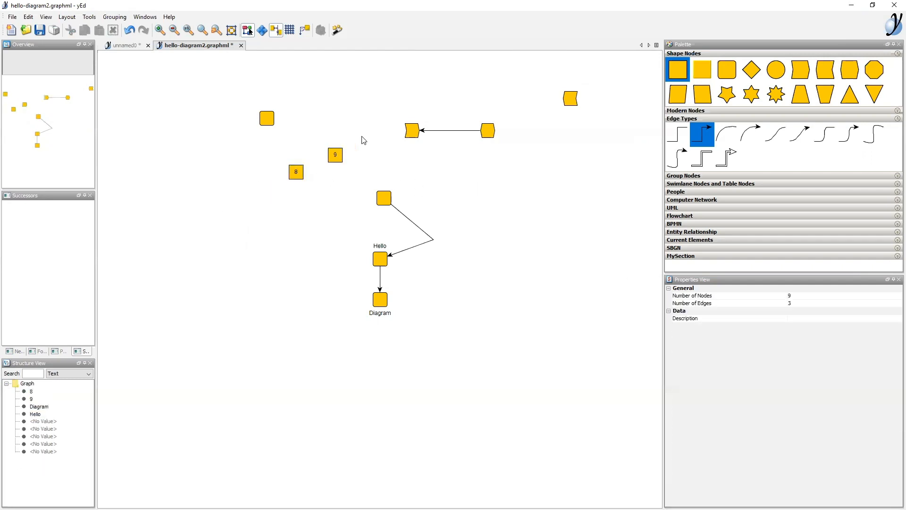
left_click(365, 124)
left_click(389, 98)
left_click(409, 93)
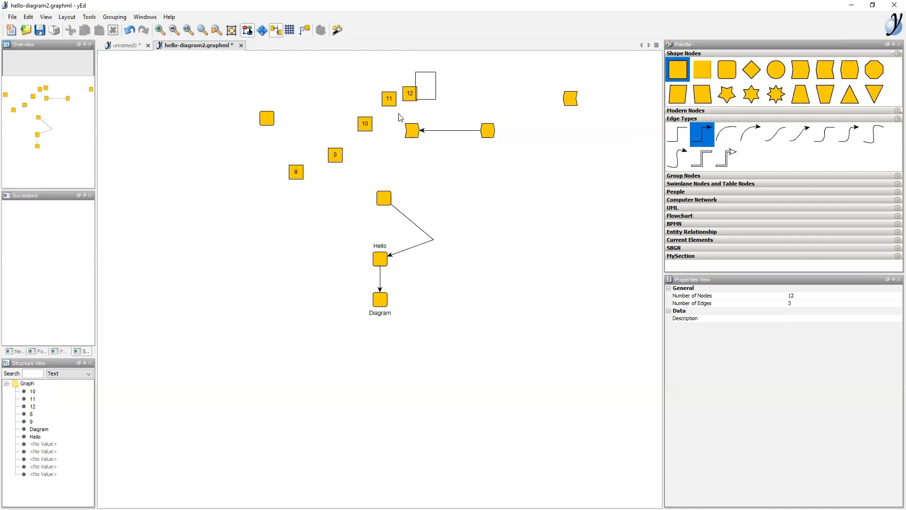
left_click_drag(401, 117, 276, 187)
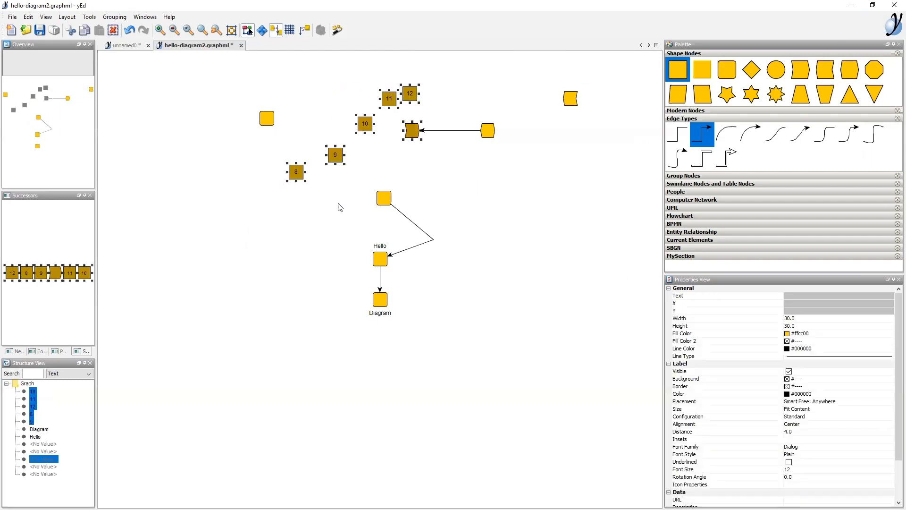
key("Delete")
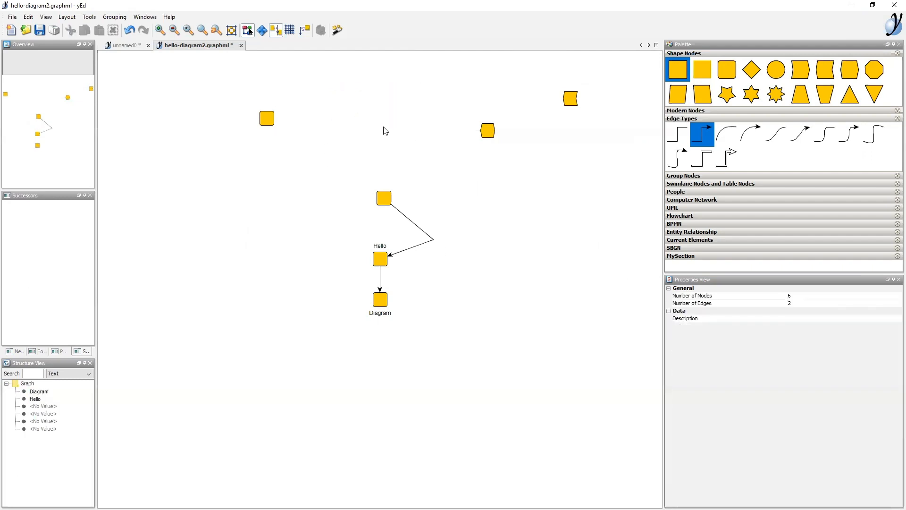
Step: Create two rectangle nodes on the empty canvas between the upper rounded rectangle and the curved-sided nodes
left_click(363, 95)
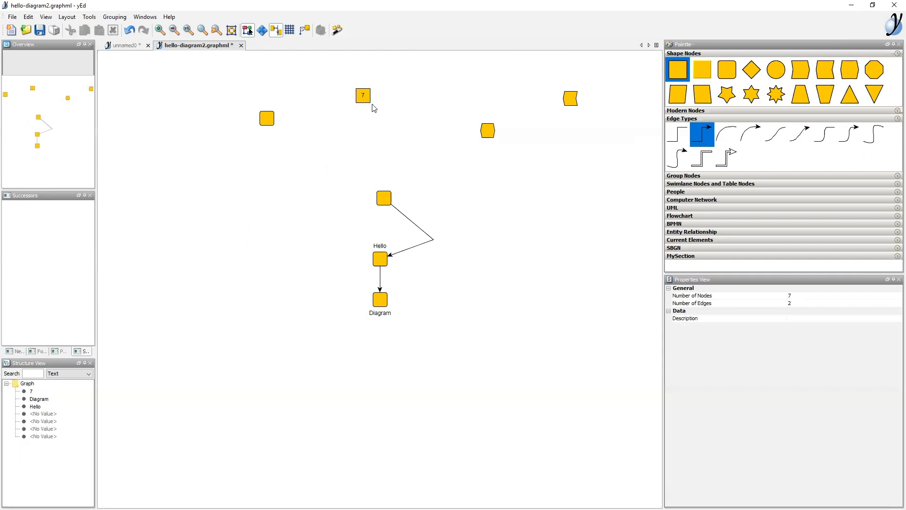
left_click(402, 137)
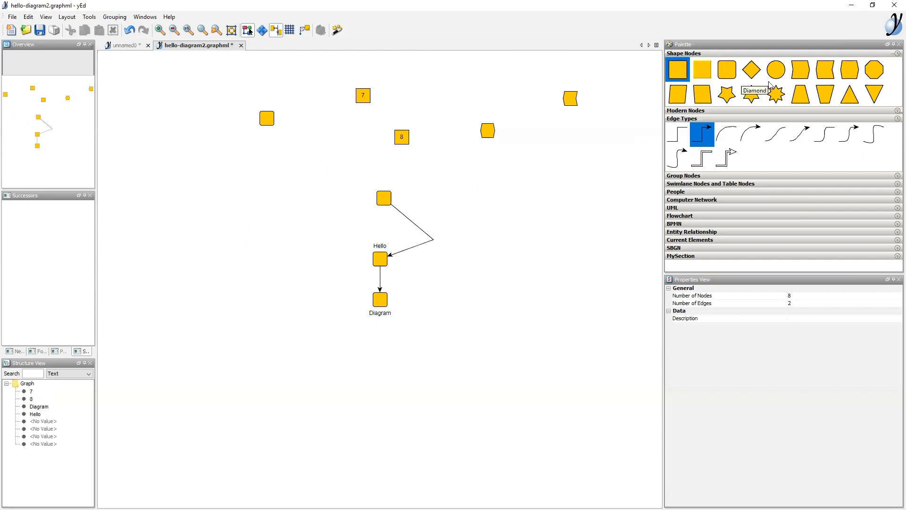
Step: Create four concave-sided shape nodes among the existing nodes above and right of the Hello diagram
left_click(803, 74)
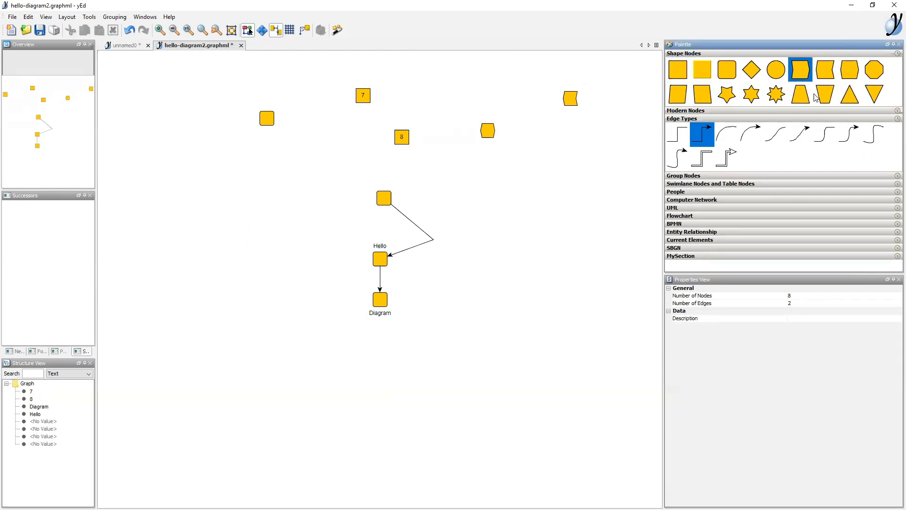
left_click(469, 96)
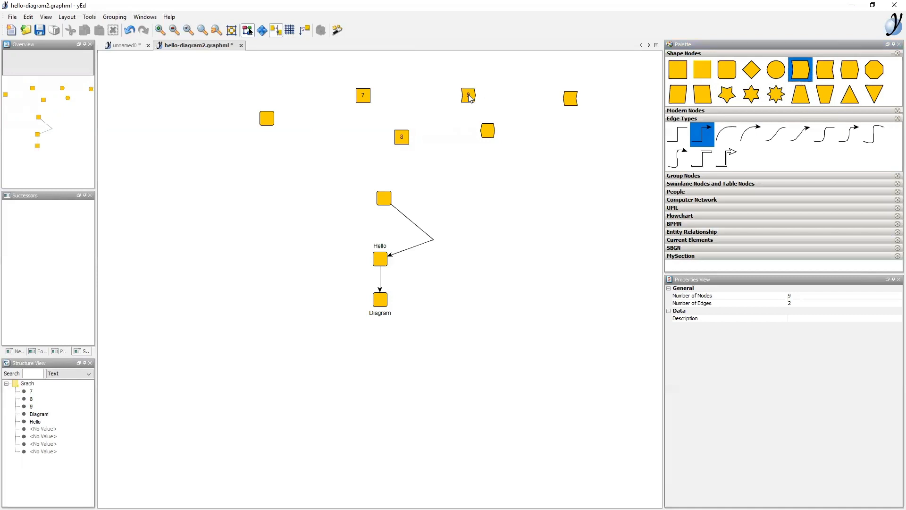
left_click(504, 180)
left_click(541, 150)
left_click(570, 177)
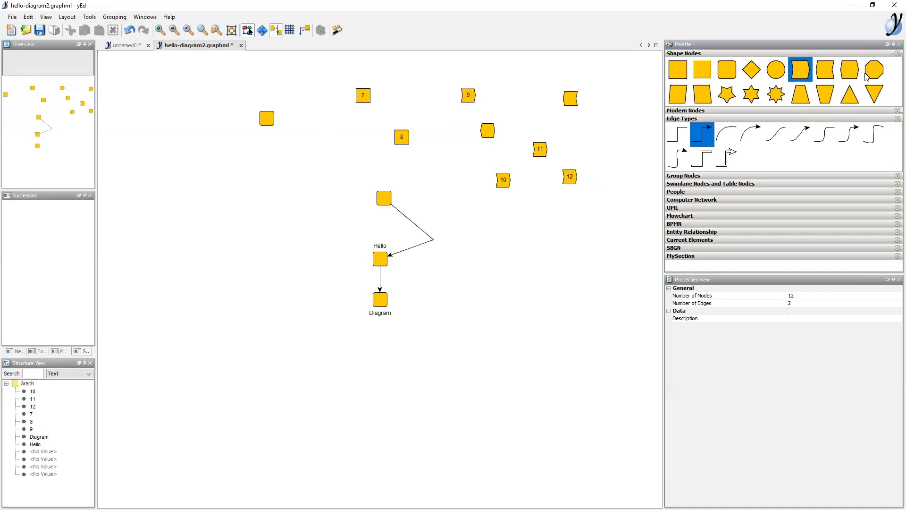
Step: Create four circle nodes around the unconnected rounded rectangle above and left of the diagram
left_click(779, 78)
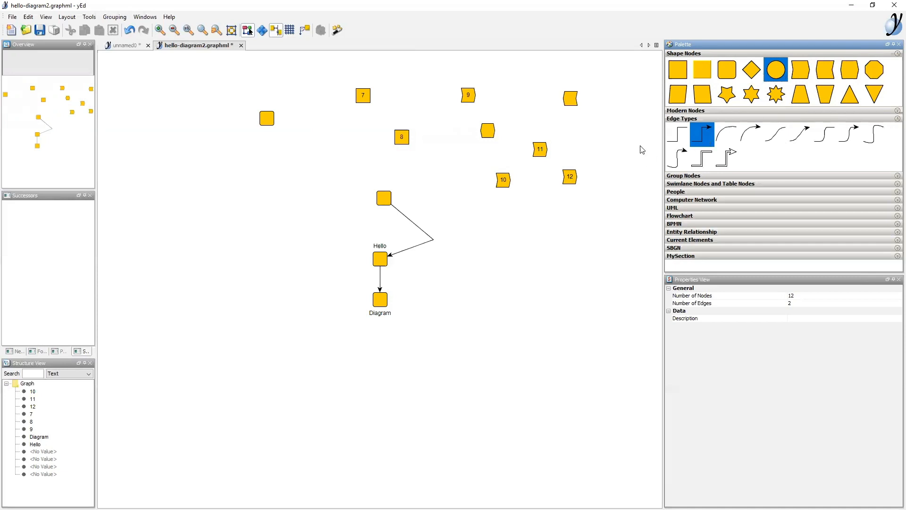
left_click(250, 72)
left_click(195, 121)
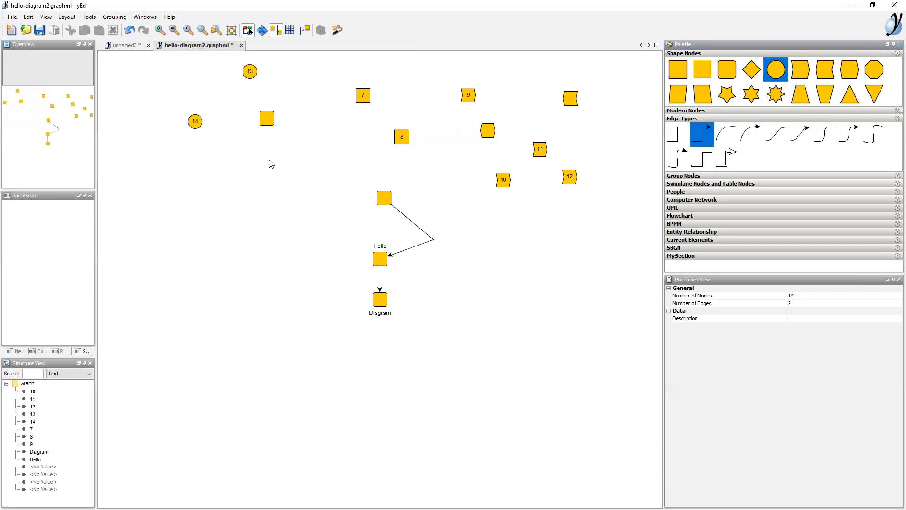
left_click(270, 160)
left_click(314, 119)
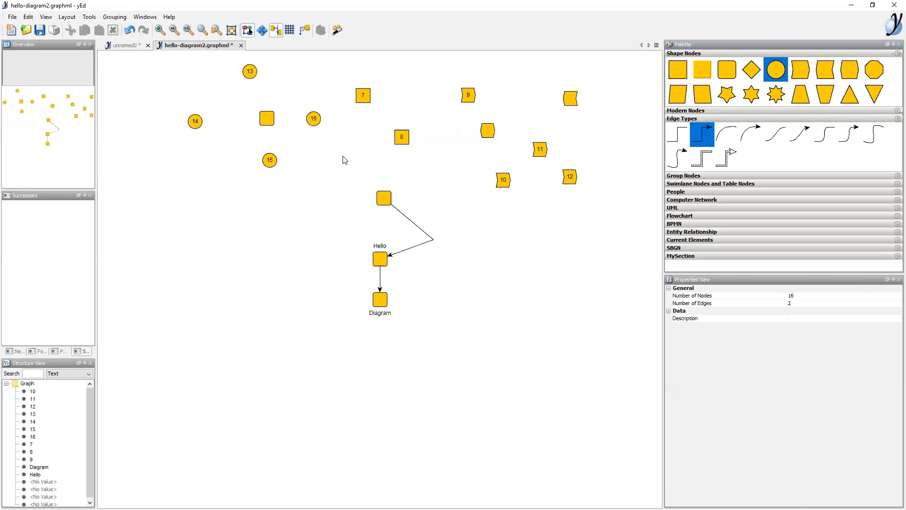
Step: Delete all unconnected nodes above the diagram except the topmost circle
left_click_drag(165, 74, 623, 188)
key("Delete")
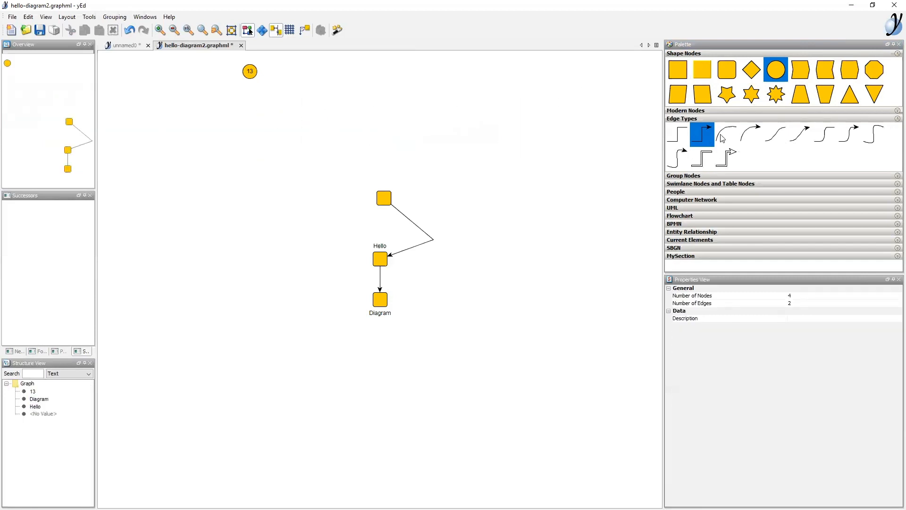
Step: Create two circle nodes above and right of the diagram and connect them with a straight arrow edge
left_click(456, 101)
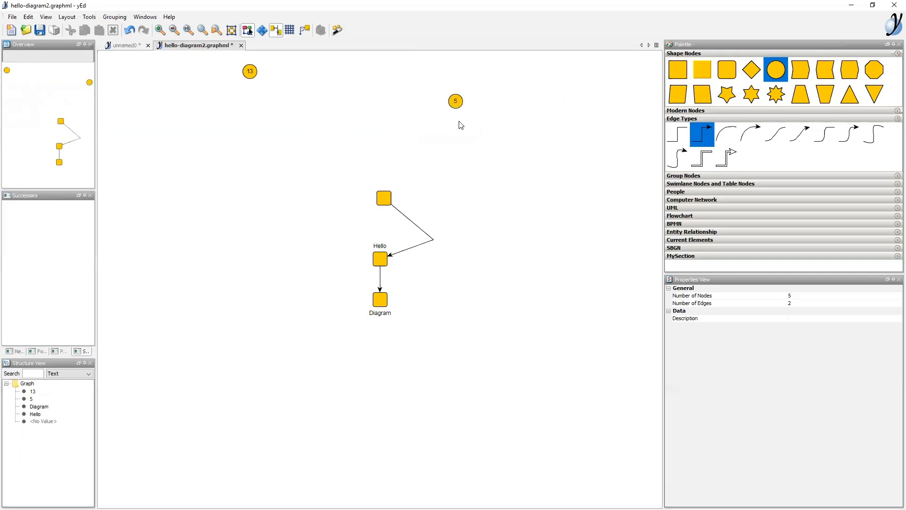
left_click(541, 141)
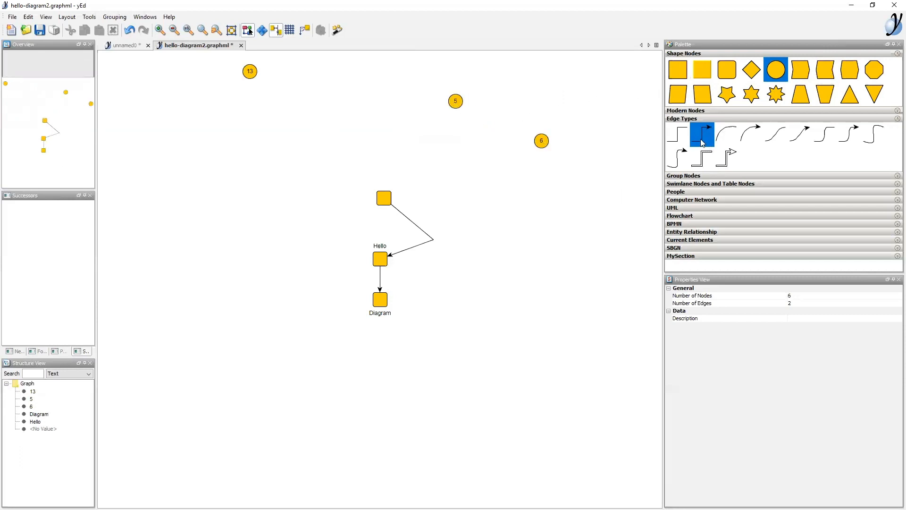
left_click_drag(457, 103, 543, 143)
Step: Create a circle node below and right of circle 13 and connect circle 13 to it with an arrow edge
left_click(310, 114)
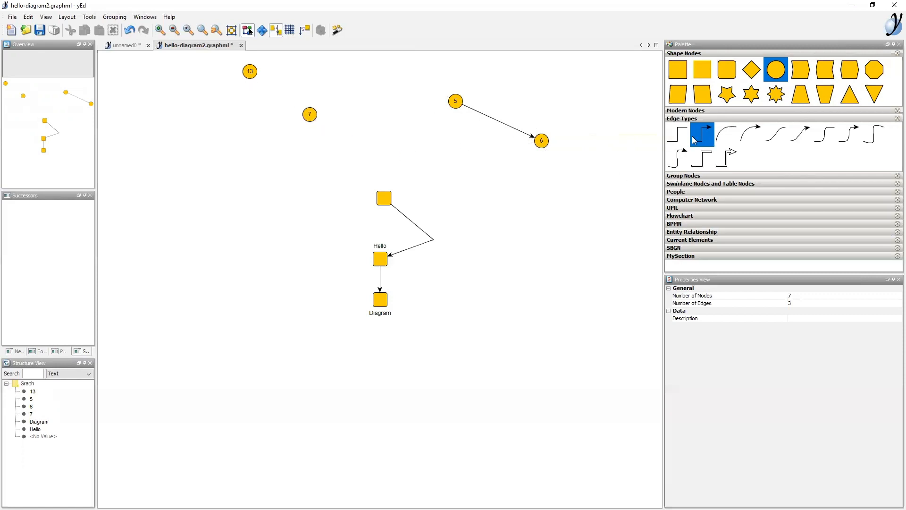
left_click(252, 73)
left_click_drag(253, 75, 311, 117)
Step: Create two circle nodes side by side just above the diagram, and try out a straight edge between them that is deleted again
left_click(361, 144)
left_click(448, 147)
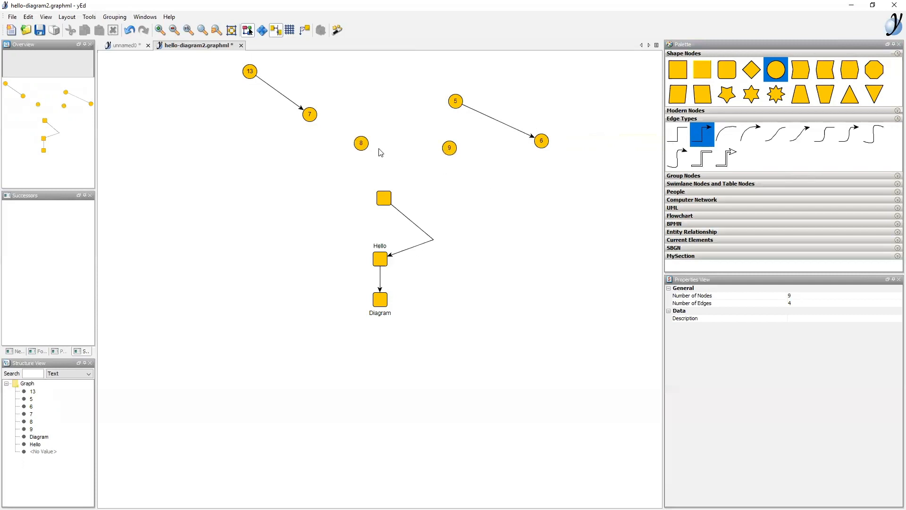
left_click_drag(363, 144, 449, 147)
left_click(397, 145)
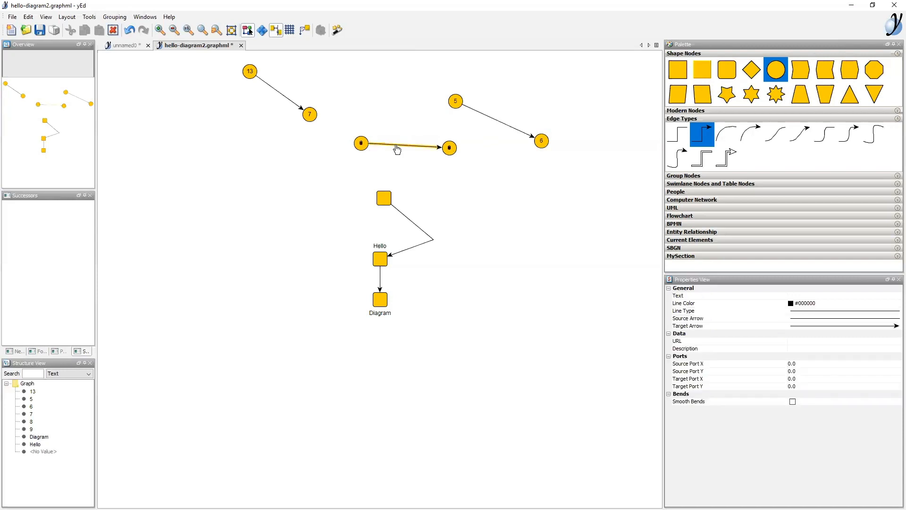
key("Delete")
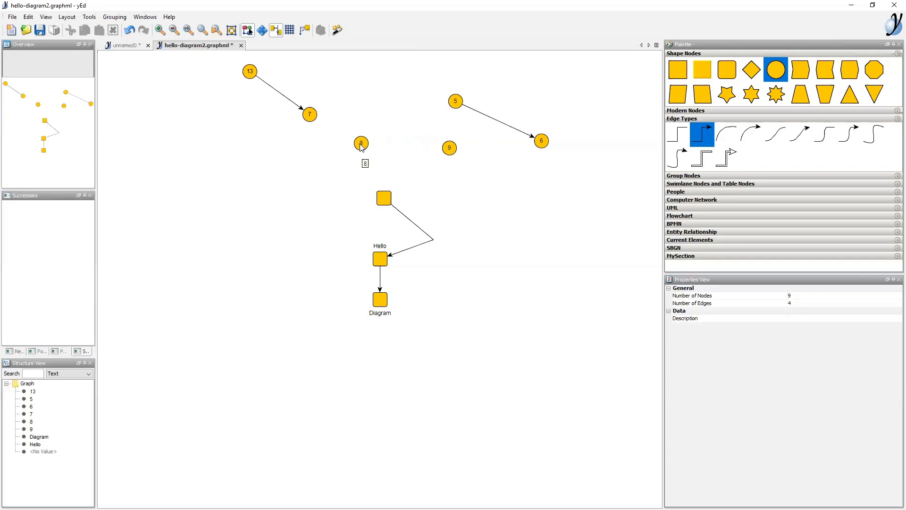
Step: Draw the straight edge from circle 8 to circle 9 once more and delete it
left_click_drag(361, 146, 451, 151)
left_click(402, 149)
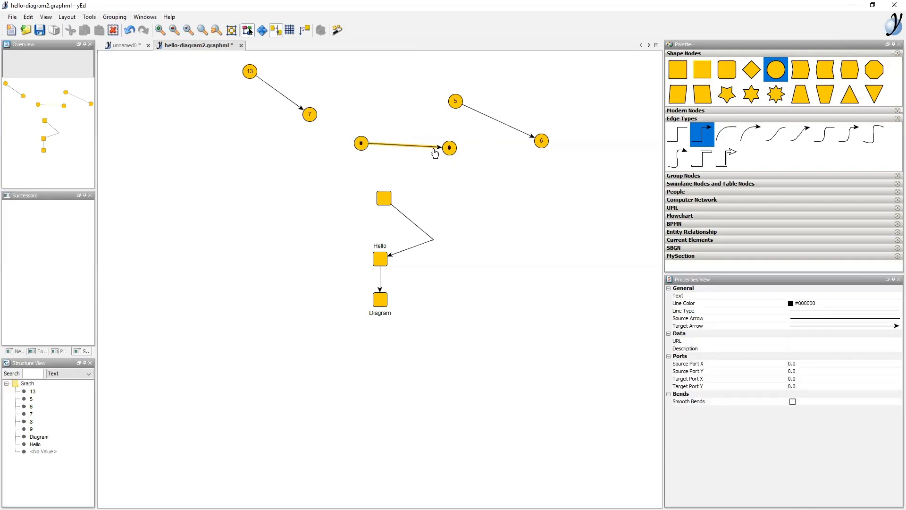
key("Delete")
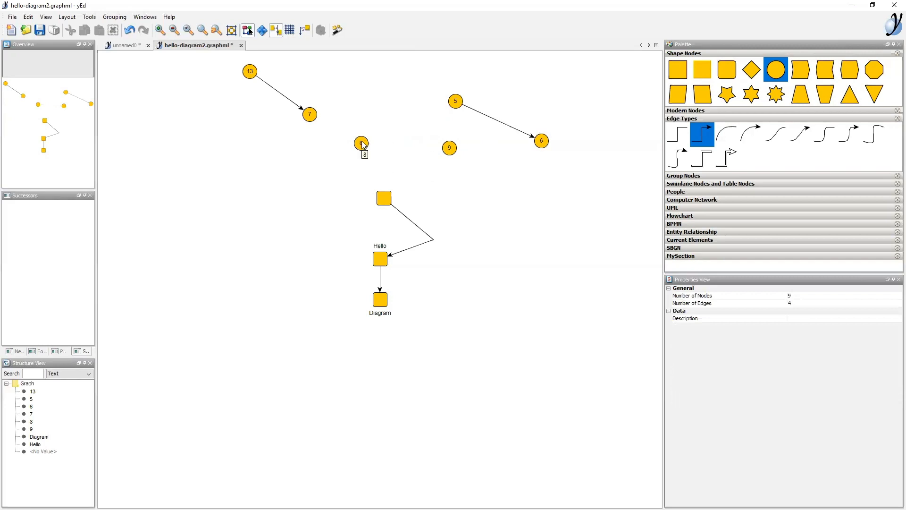
Step: Draw a self-loop edge with a bend above circle 8 and delete it
left_click_drag(357, 133, 337, 100)
left_click_drag(362, 82, 380, 98)
left_click(363, 147)
left_click(388, 107)
left_click_drag(381, 101, 371, 117)
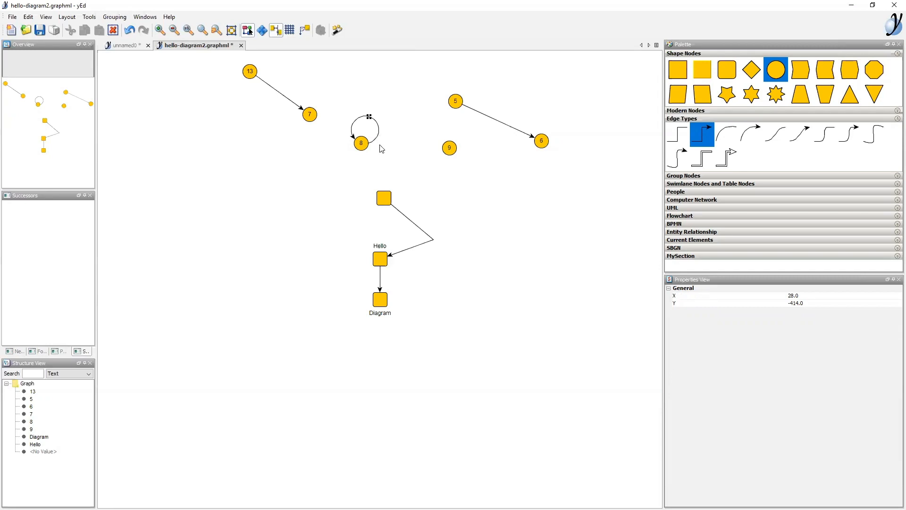
left_click(352, 126)
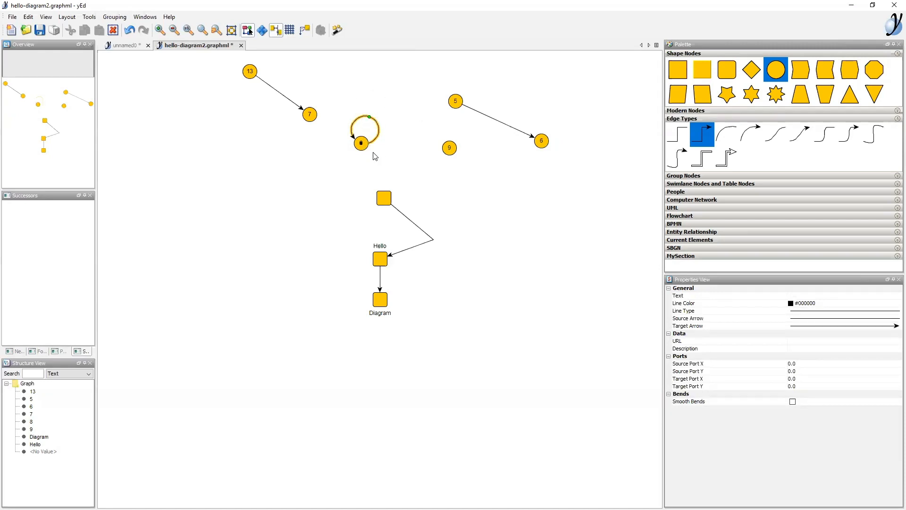
key("Delete")
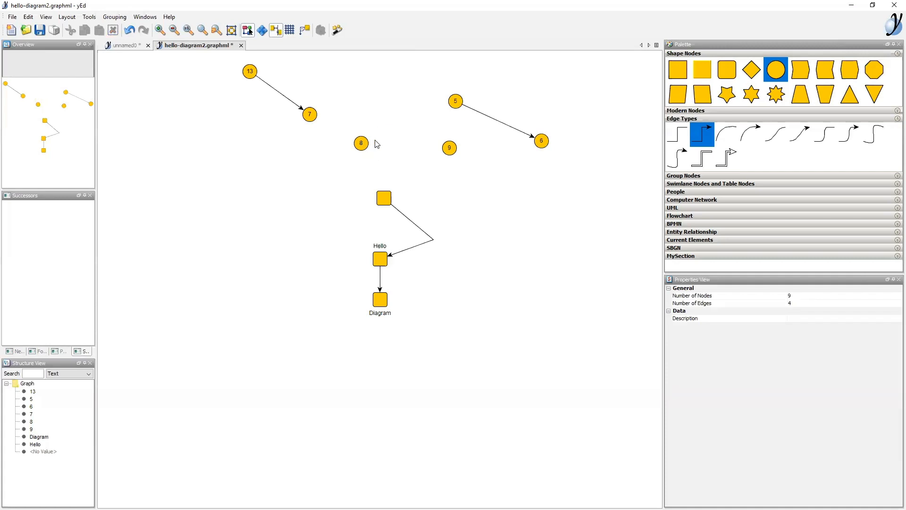
Step: Draw a zigzag edge with five bends from circle 8 to circle 9 and delete it
left_click_drag(362, 144, 373, 175)
left_click(394, 130)
left_click(403, 185)
left_click(419, 139)
left_click(450, 202)
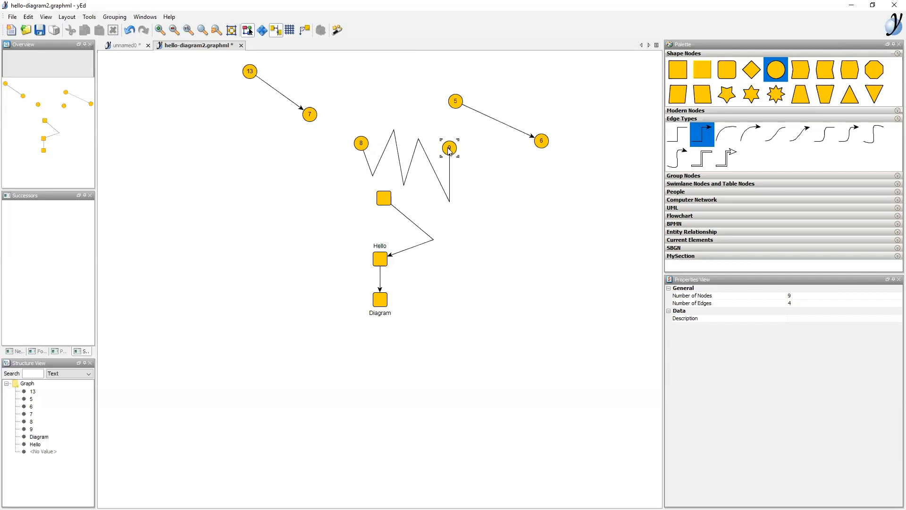
left_click(450, 150)
left_click(366, 165)
key("Delete")
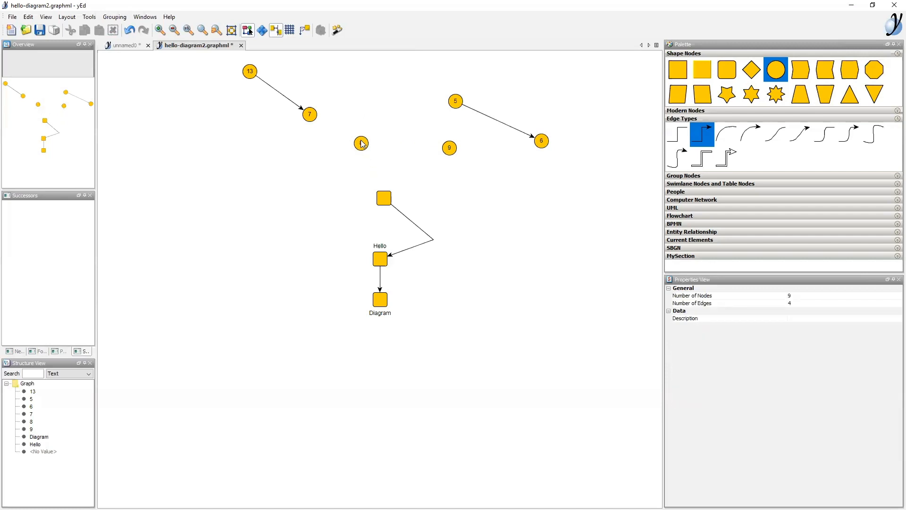
Step: Draw a zigzag edge with four bends from circle 8 to circle 9
left_click_drag(362, 144, 393, 175)
left_click(392, 175)
left_click(385, 118)
left_click(406, 167)
left_click(417, 128)
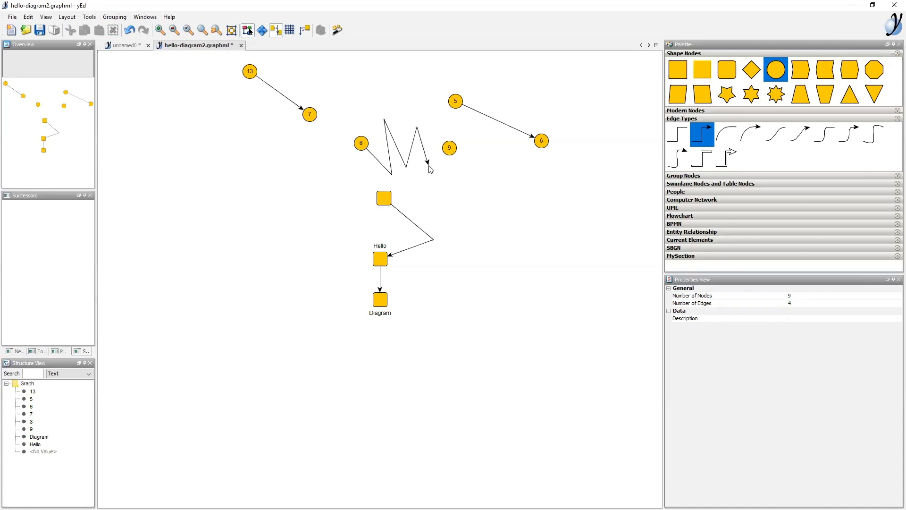
left_click(452, 150)
Step: Cut the connected circles 13 and 7 out of the graph and delete the zigzag edge between circles 8 and 9
left_click(271, 87)
left_click(283, 107)
left_click_drag(223, 62, 338, 139)
key("ctrl+x")
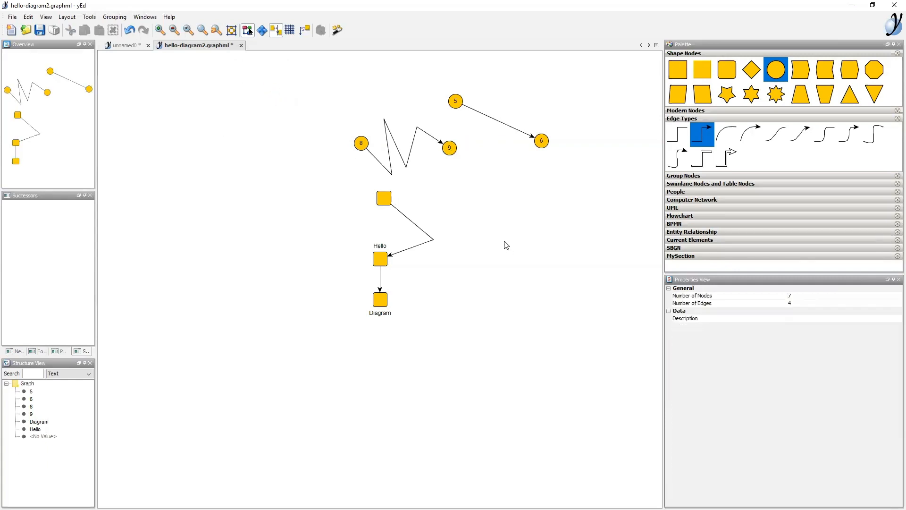
left_click(411, 158)
key("Delete")
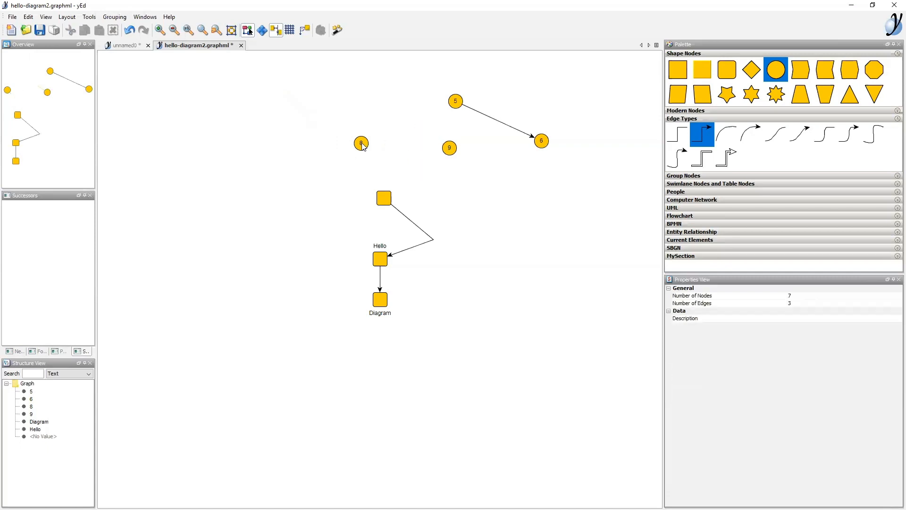
Step: Start an edge from circle 8 with seven zigzag bends and cancel it before reaching a target node
left_click_drag(361, 143, 383, 109)
left_click(384, 108)
left_click(440, 190)
left_click(485, 175)
left_click(504, 277)
left_click(542, 189)
left_click(566, 275)
left_click(592, 198)
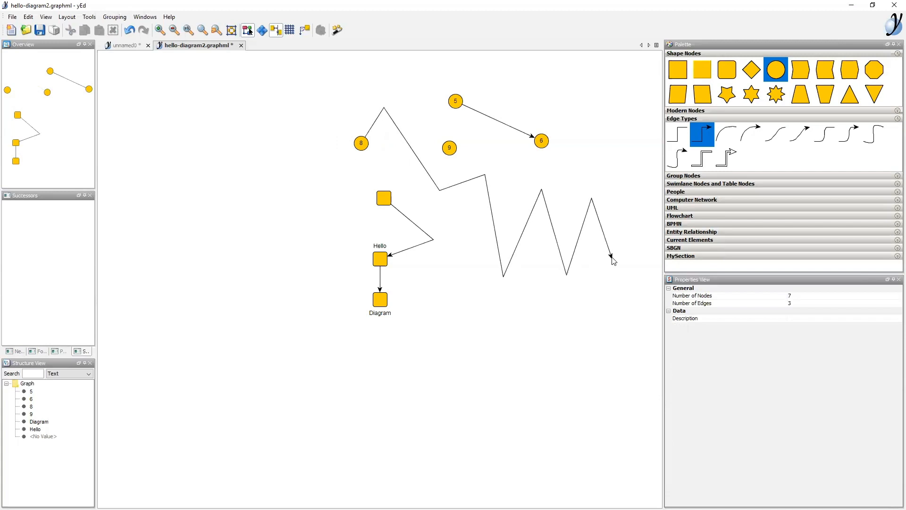
key("Escape")
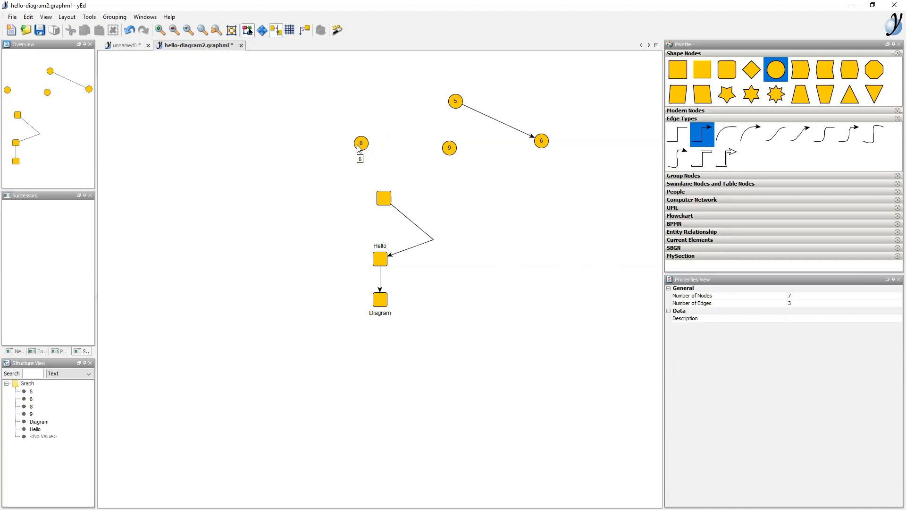
Step: Start another edge from circle 8 and place seven zigzag bends passing below circle 9
left_click_drag(362, 145, 389, 185)
left_click(396, 113)
left_click(411, 192)
left_click(428, 151)
left_click(435, 204)
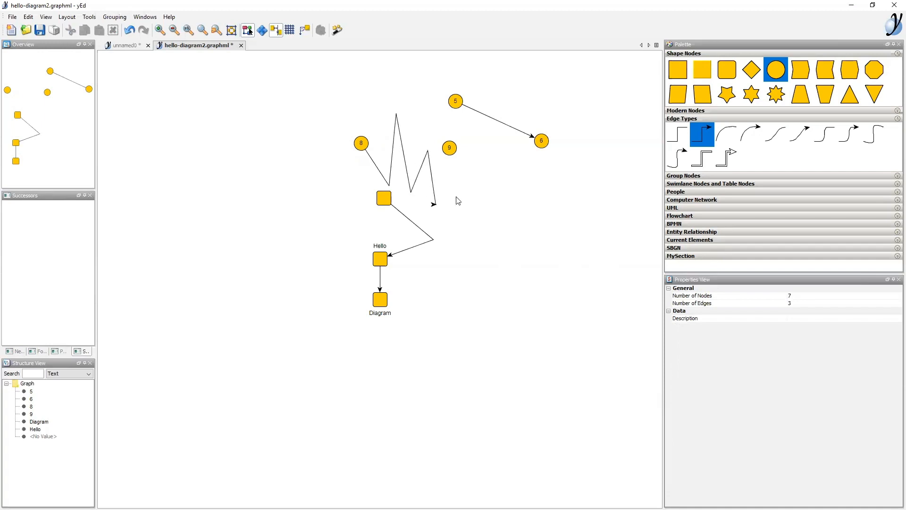
left_click(467, 181)
left_click(469, 223)
Step: Remove the bends of the unfinished edge one by one and cancel its creation
key("BackSpace")
key("BackSpace")
key("BackSpace")
key("BackSpace")
key("BackSpace")
key("BackSpace")
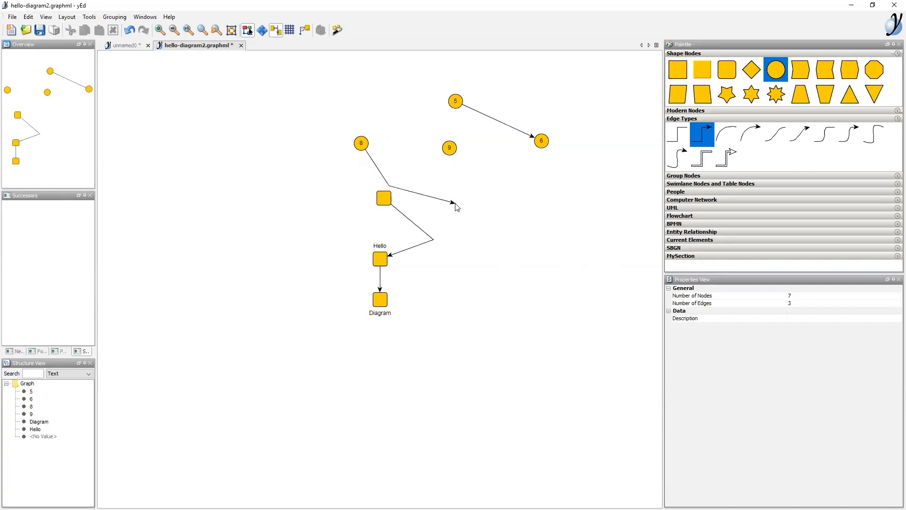
key("BackSpace")
key("Escape")
Step: Create a rounded rectangle node on the empty canvas above and left of the circles and select it
left_click(725, 74)
left_click(212, 80)
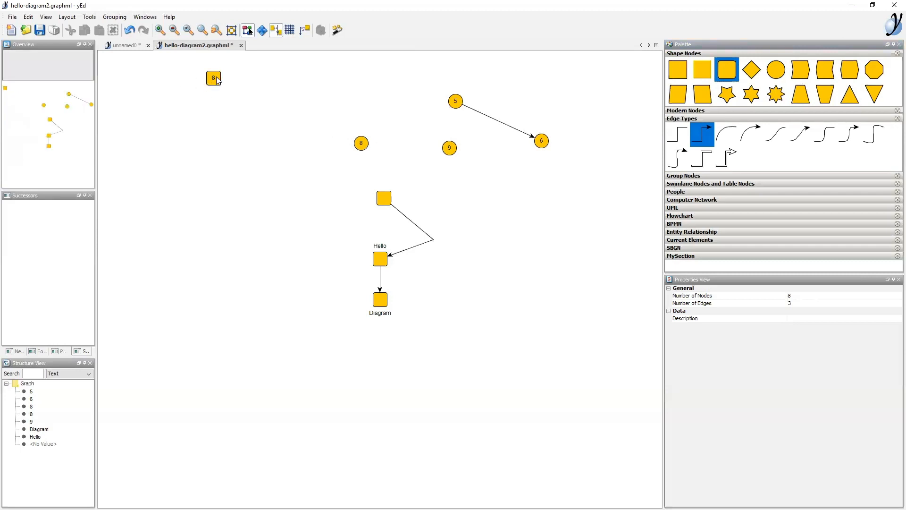
left_click(213, 81)
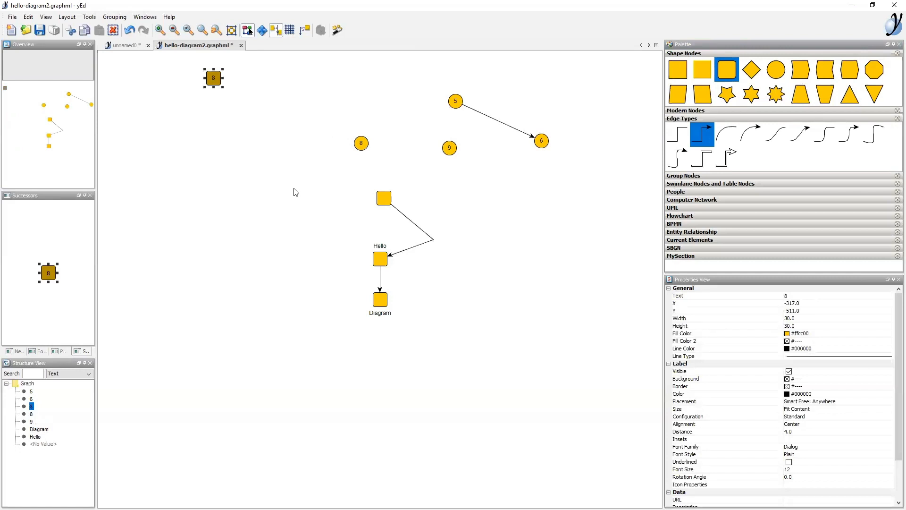
Step: Duplicate circles 8 and 9 by copy and paste, and move the copies above and left of the originals
left_click_drag(327, 120, 462, 169)
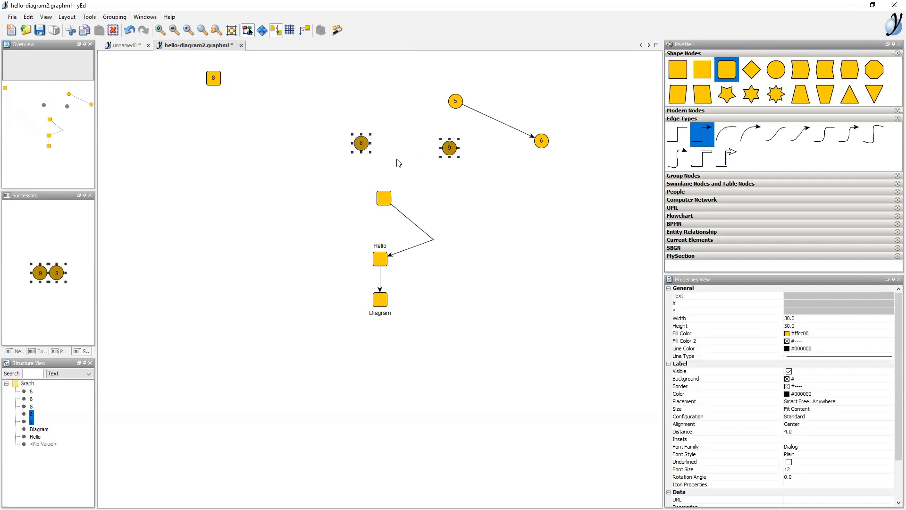
key("ctrl+c")
key("ctrl+v")
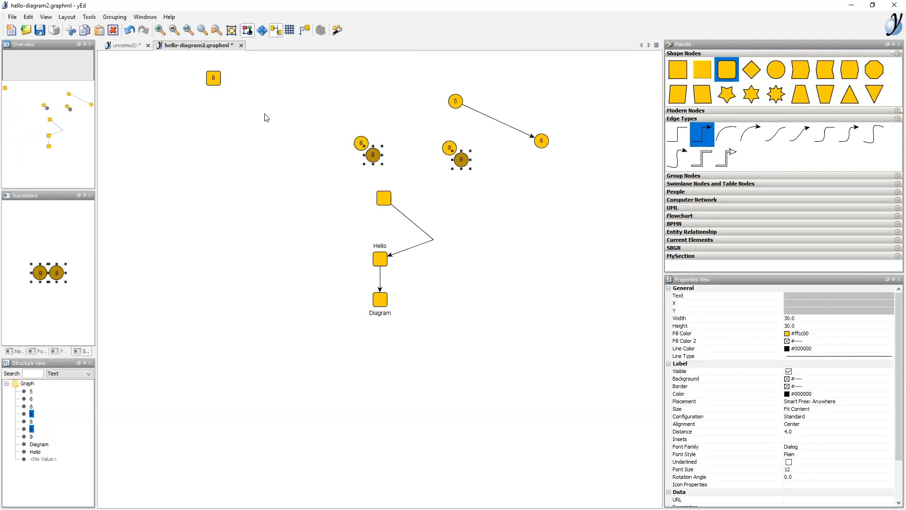
left_click_drag(373, 157, 303, 83)
left_click(324, 126)
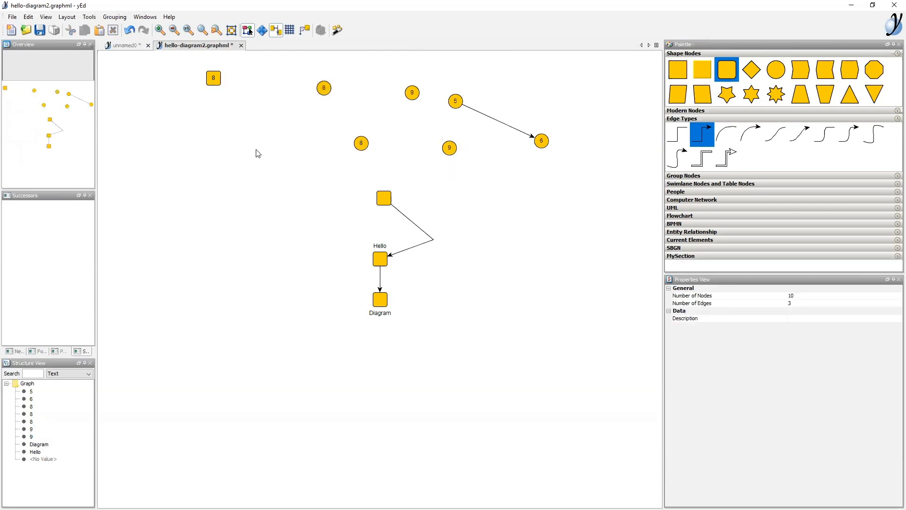
Step: Duplicate the numbered rounded rectangle node by copy and paste, and move the copy just below the original
left_click(215, 83)
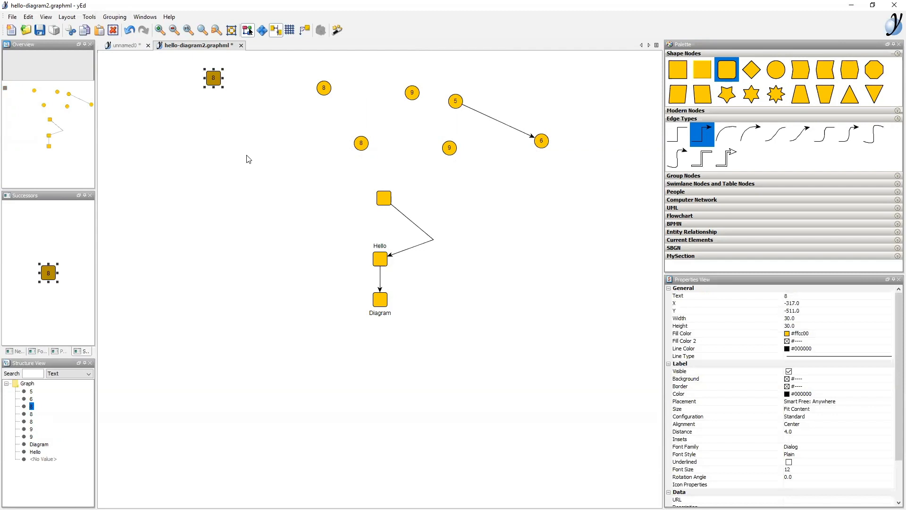
key("ctrl+v")
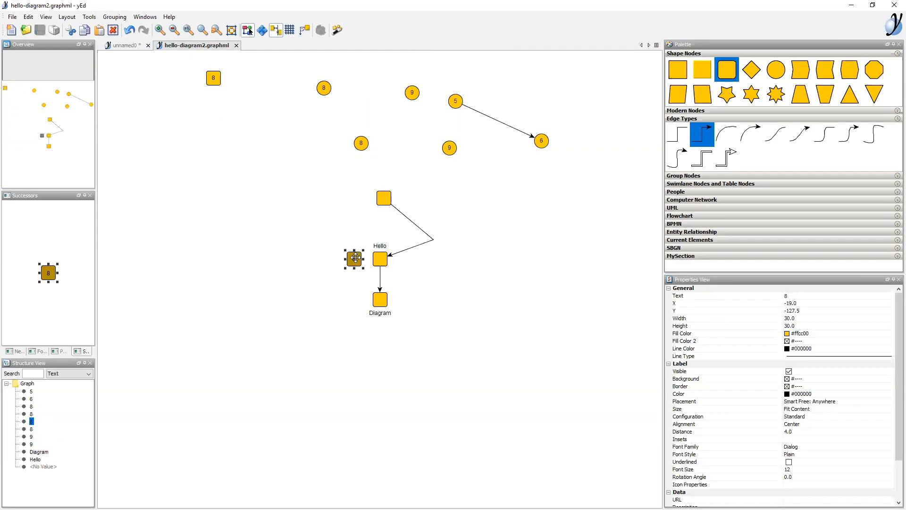
left_click_drag(352, 255, 229, 133)
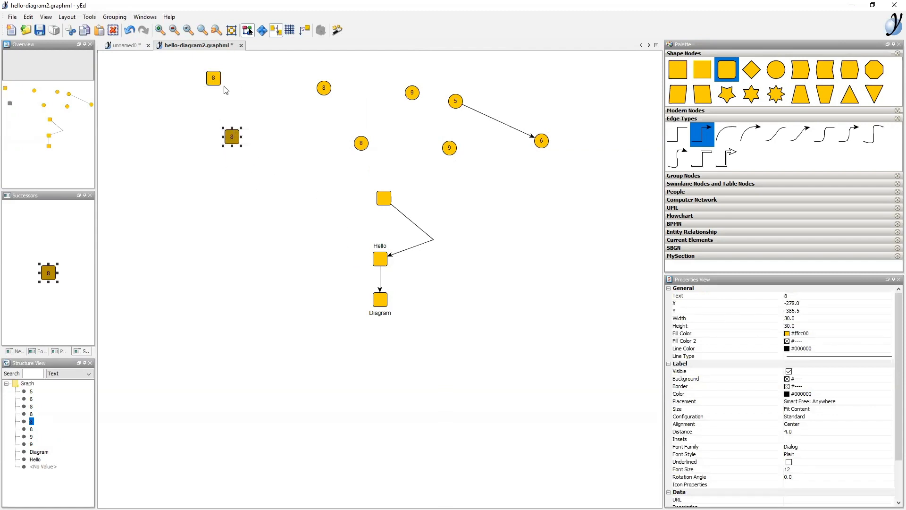
Step: Move the upper rounded rectangle node 8 beside its copy, level with it, and clear the selection
left_click(232, 91)
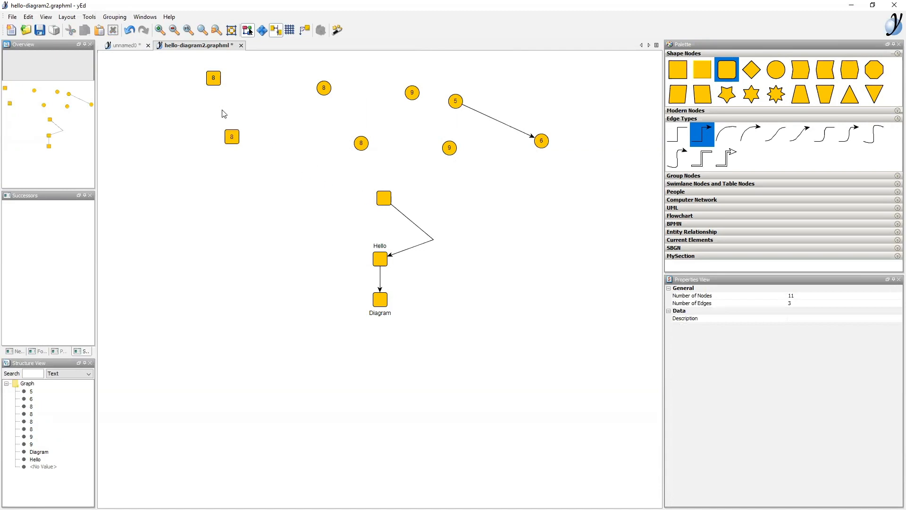
left_click(214, 79)
left_click_drag(214, 79, 283, 138)
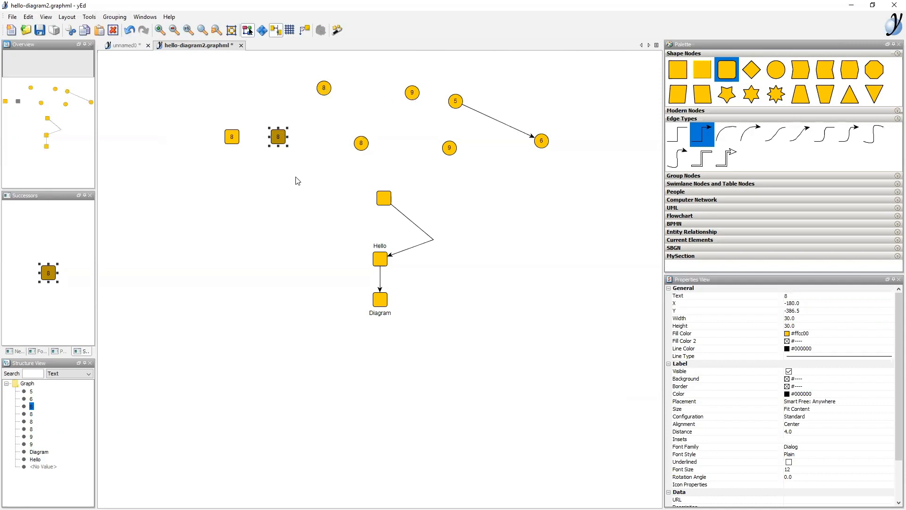
left_click(235, 150)
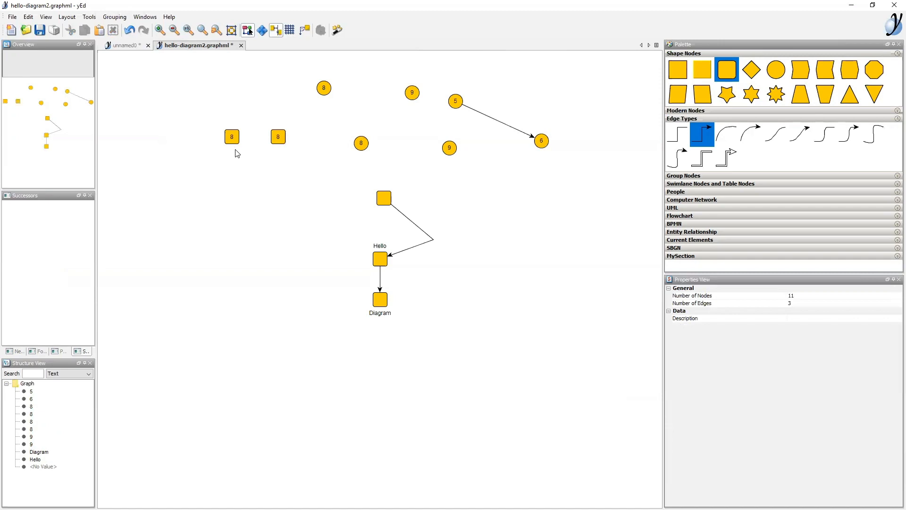
Step: Create a node below the lefthand rounded rectangle 8, connect them with an edge, and duplicate the connected node twice to get three children
left_click(232, 178)
mouse_move(231, 139)
left_mouse_down()
mouse_move(233, 181)
mouse_move(265, 202)
left_mouse_up()
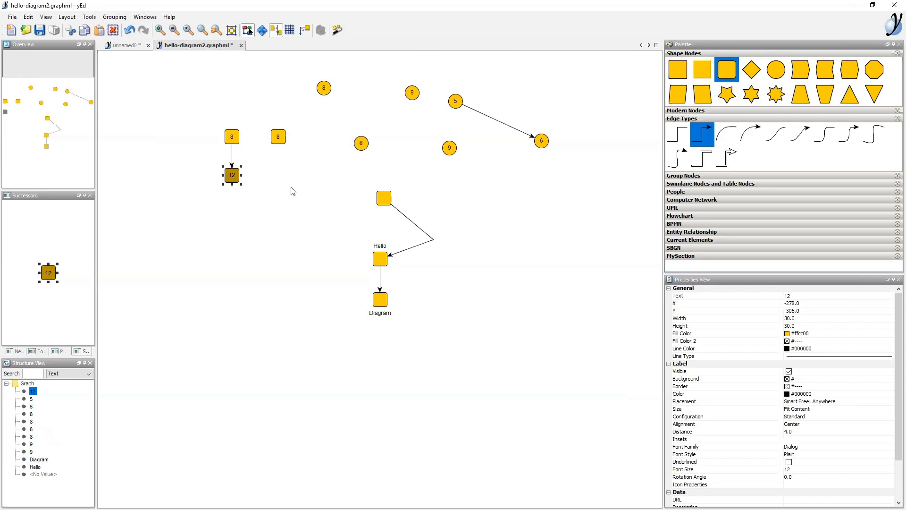
key("ctrl+d")
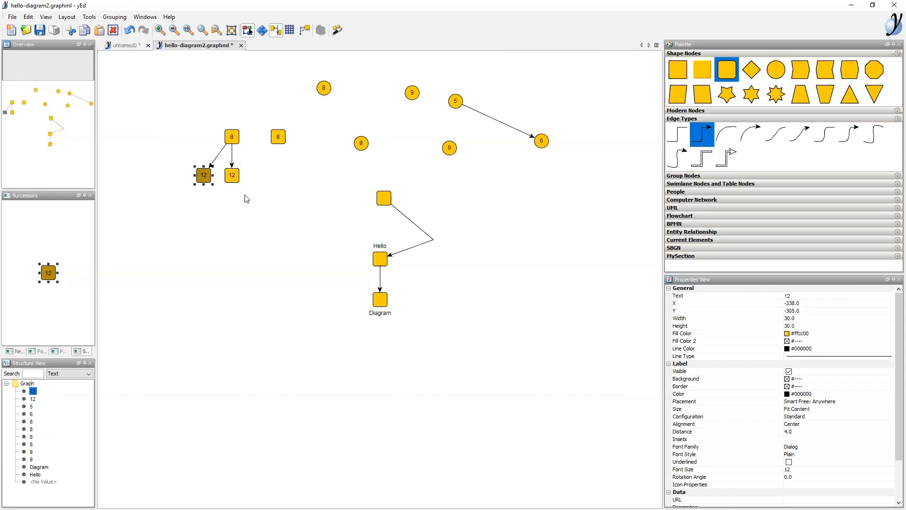
key("ctrl+d")
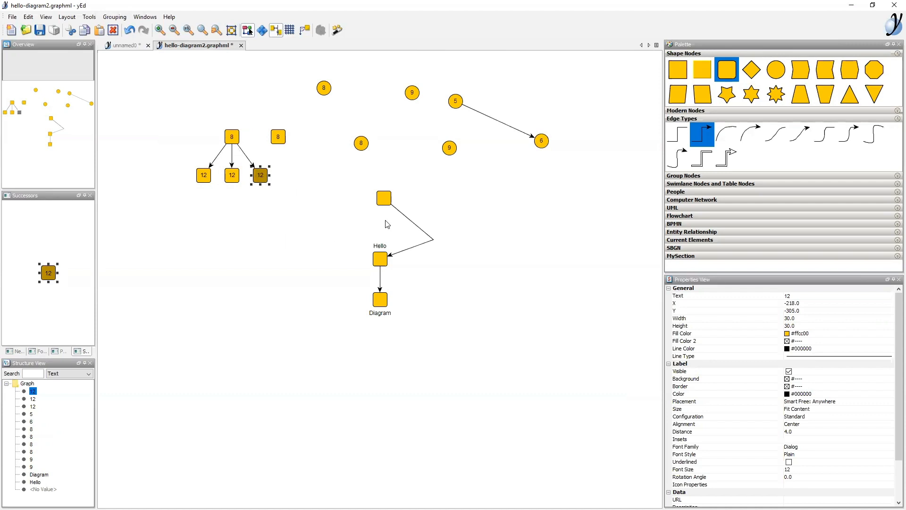
left_click(472, 185)
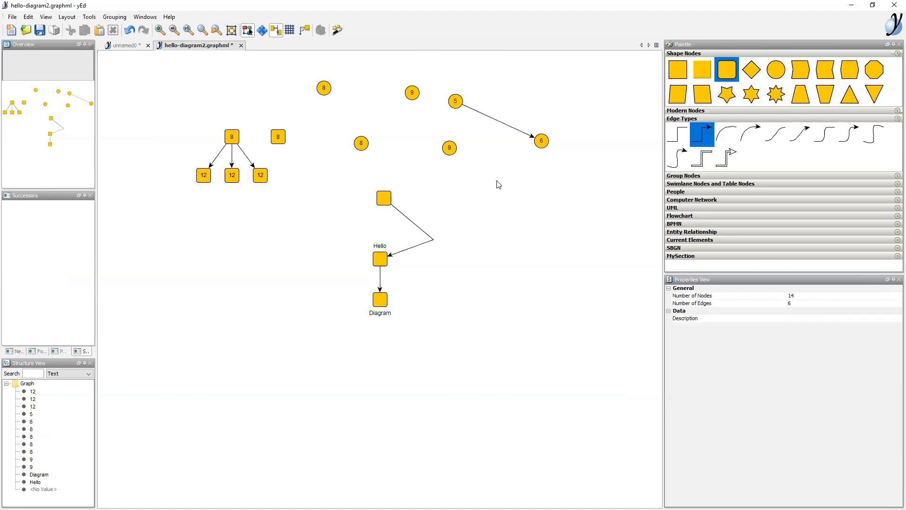
Step: Create a rounded rectangle node below circle 6 and generate five connected child nodes for it
left_click(513, 200)
left_click(514, 201)
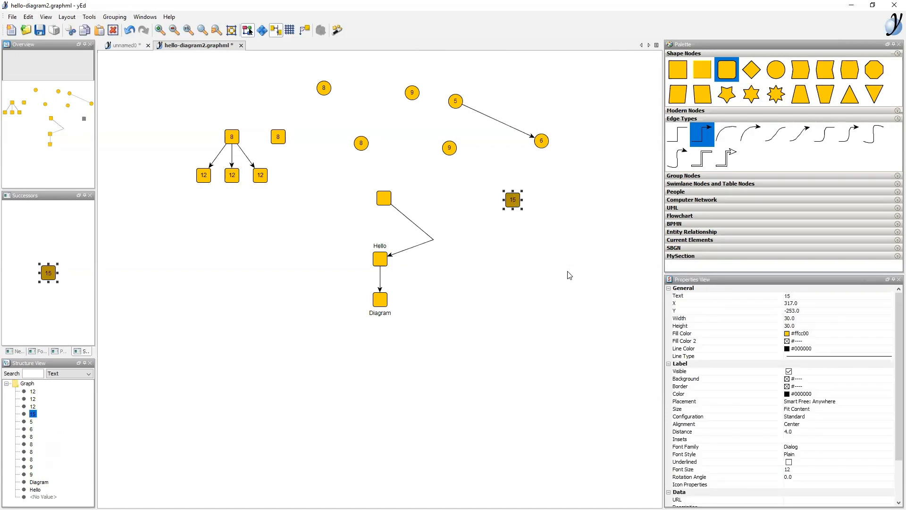
key("ctrl+Return")
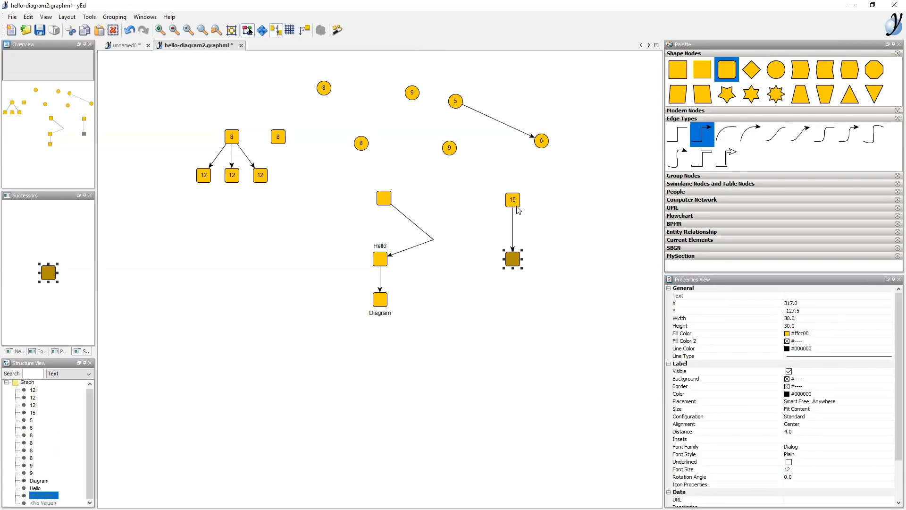
key("ctrl+Return")
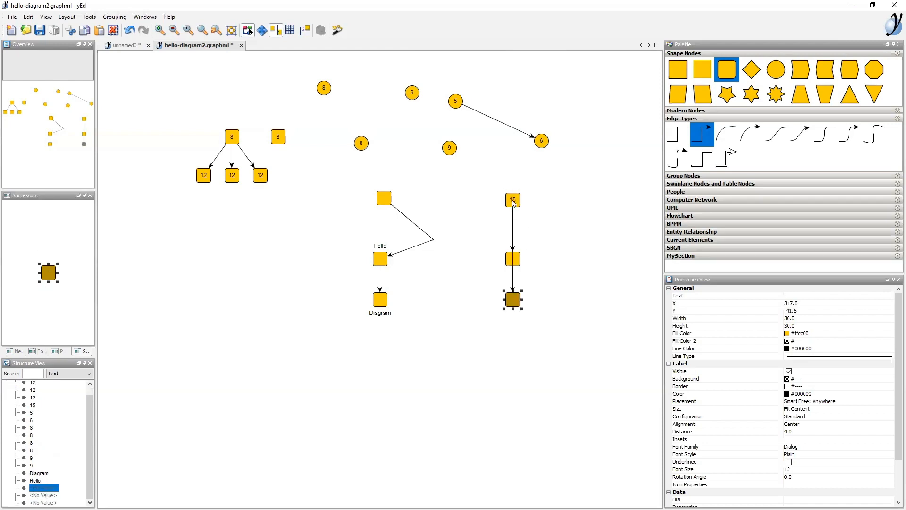
left_click(514, 202)
key("ctrl+Return")
left_click(514, 201)
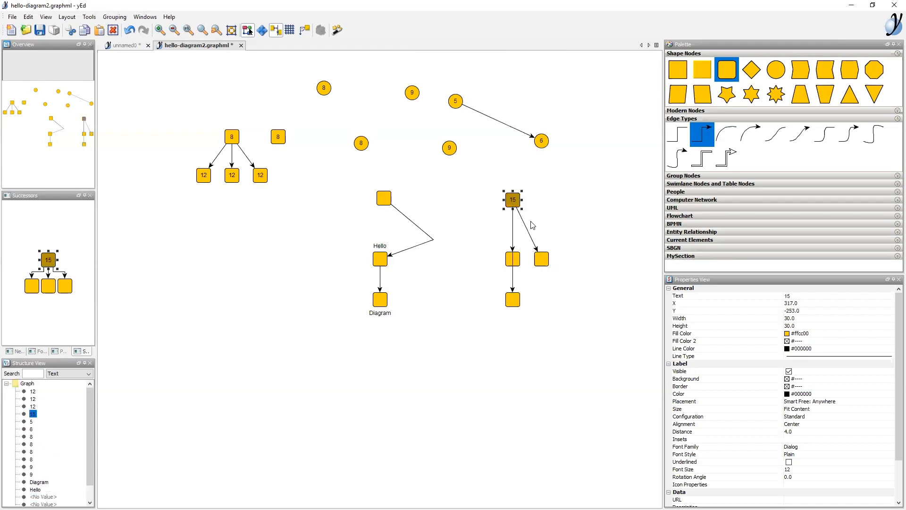
key("ctrl+Return")
left_click(516, 204)
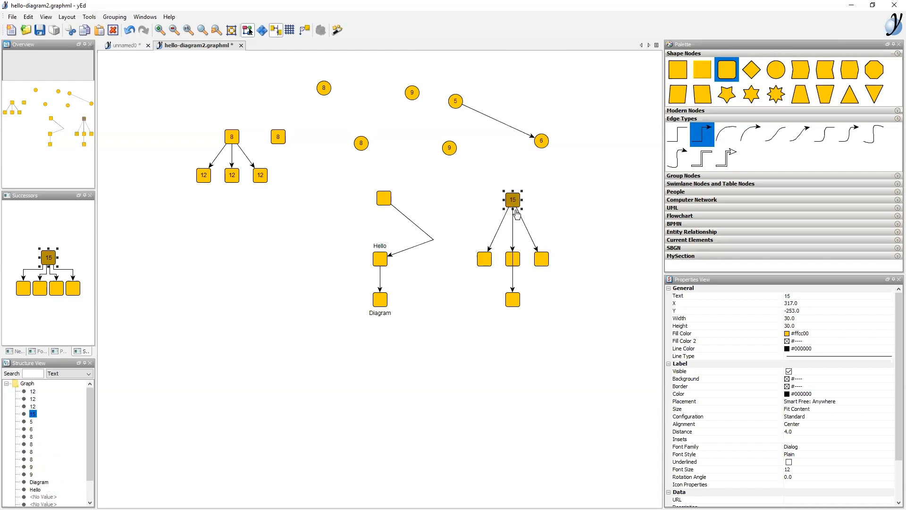
key("ctrl+Return")
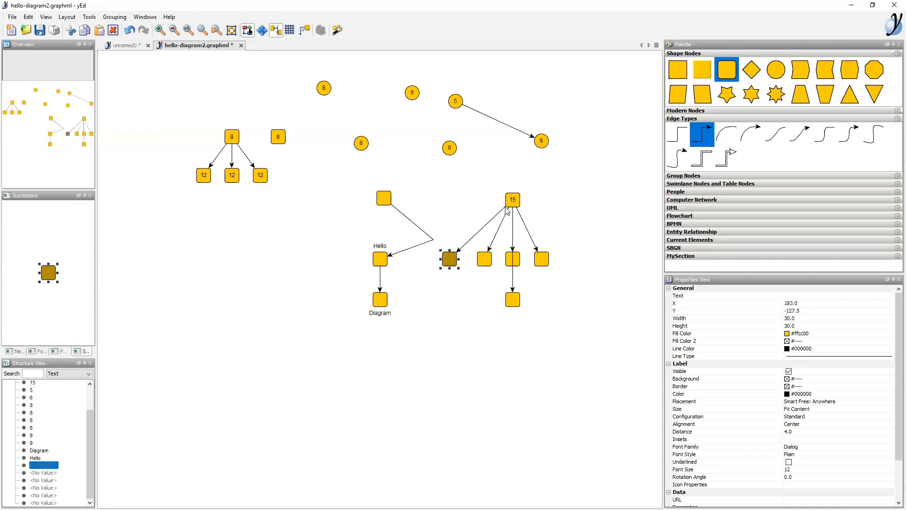
Step: Move the lowest child of node 15 to the right end of the row of children and select node 15
left_click(517, 302)
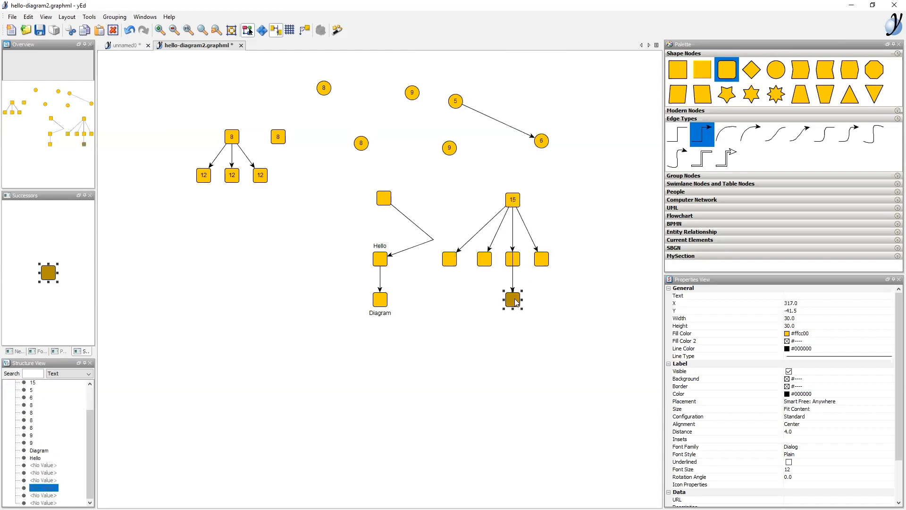
left_click_drag(516, 303, 576, 262)
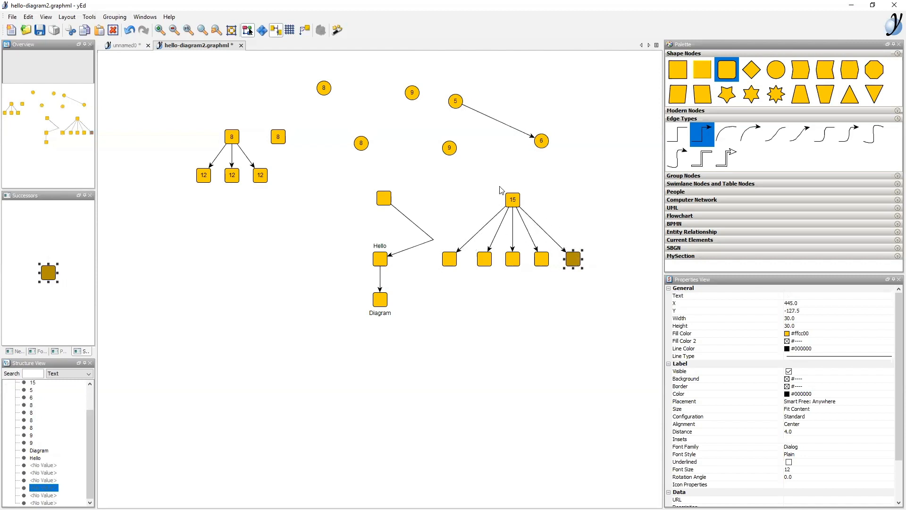
left_click(514, 201)
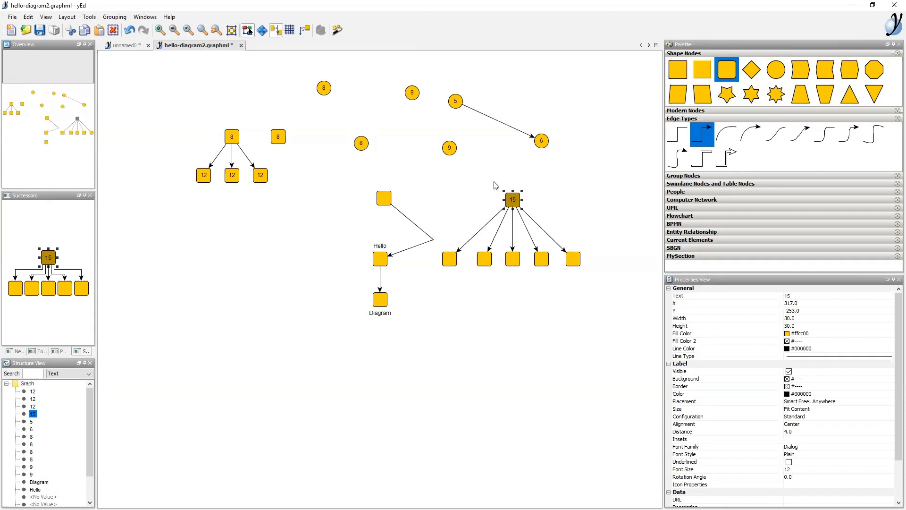
Step: Enlarge the rightmost child of node 15 to 76 by 60 and shift it farther right
left_click_drag(436, 245, 603, 282)
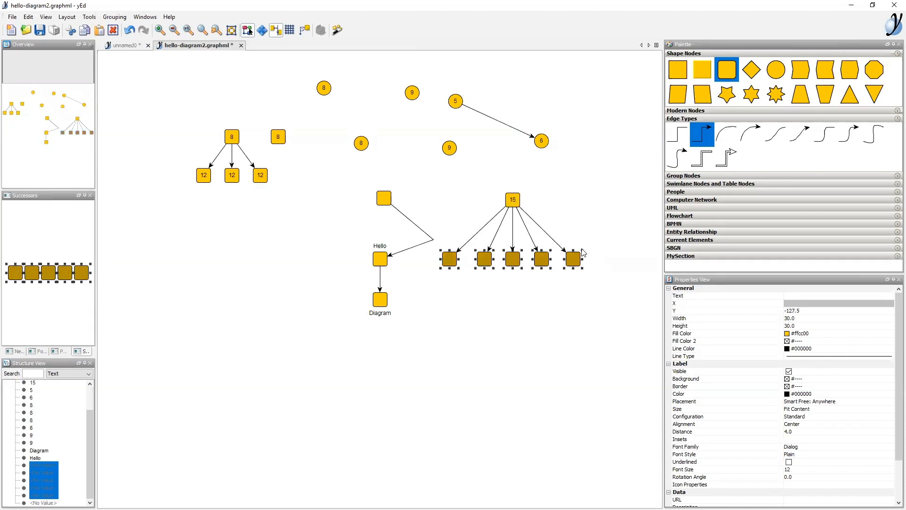
left_click(563, 283)
left_click(572, 263)
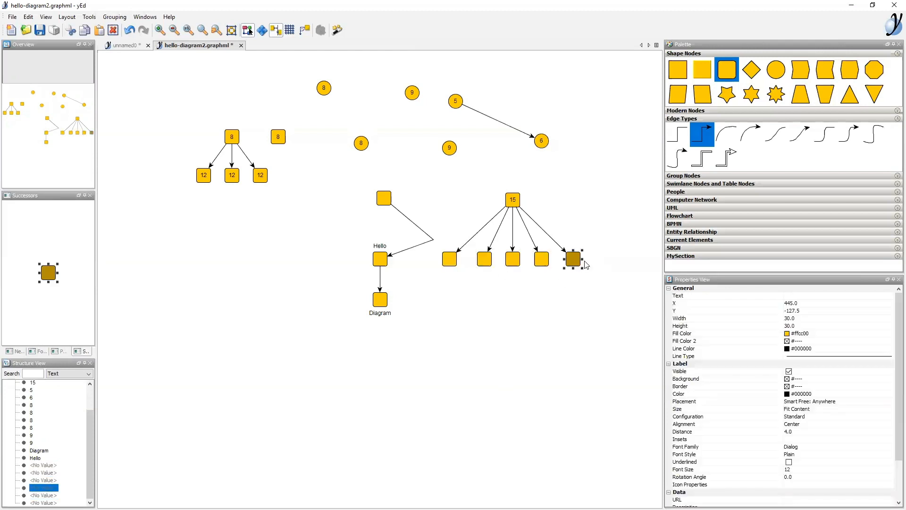
left_click_drag(583, 249, 608, 228)
left_click_drag(613, 228, 589, 266)
Step: Resize the other four children of node 15 together to 37 by 41 and move them slightly down and left
left_click_drag(434, 244, 553, 274)
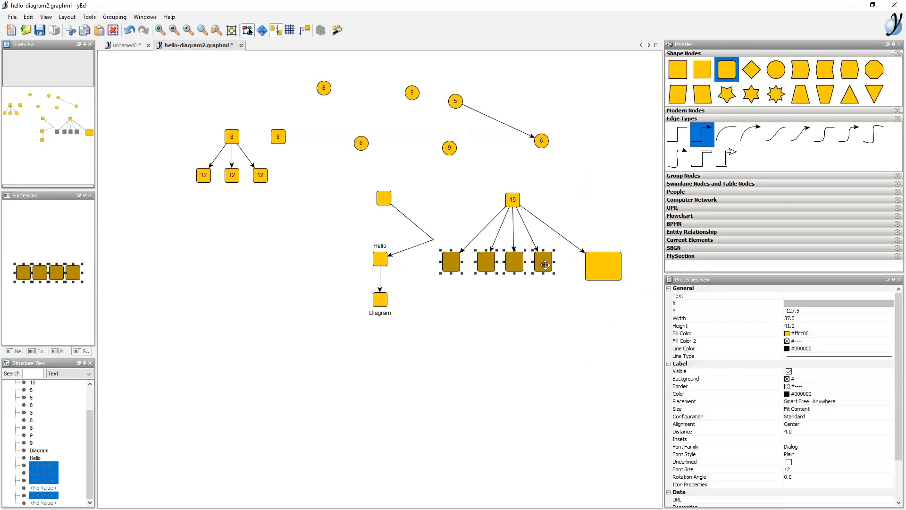
left_click_drag(545, 262, 529, 277)
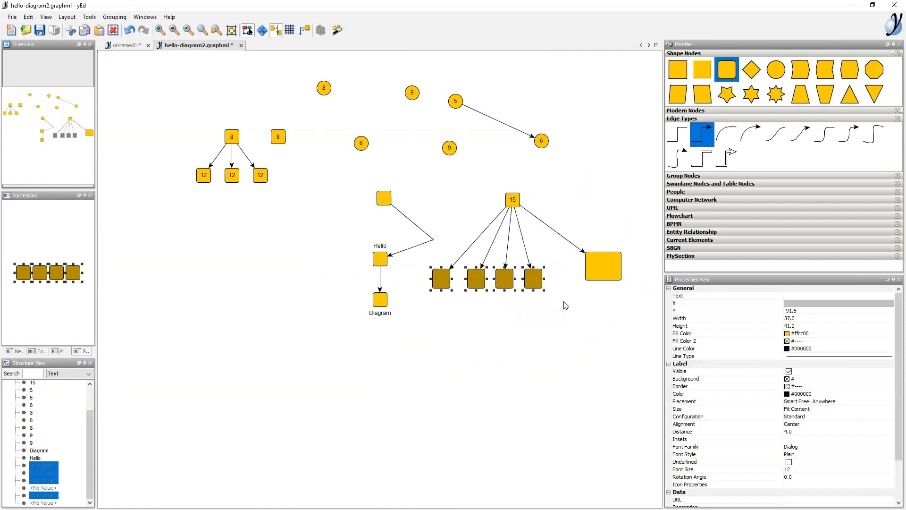
left_click(597, 272)
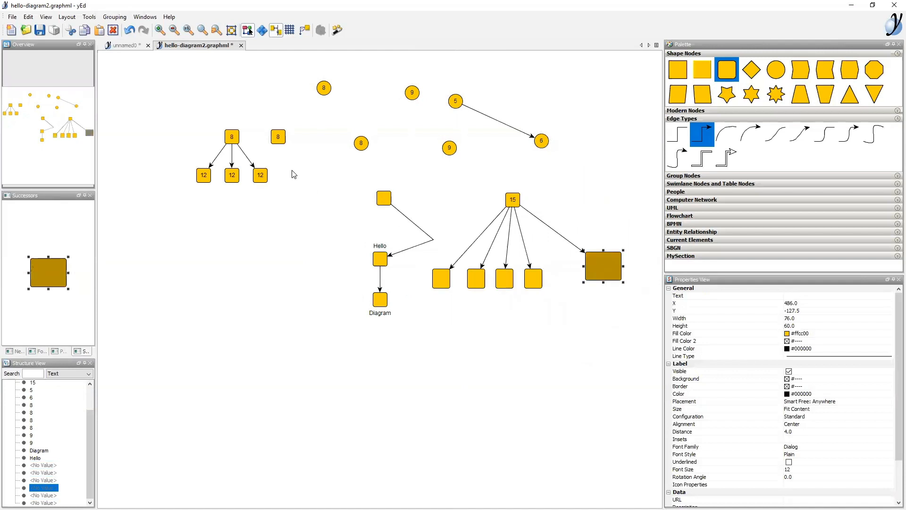
Step: Move the rightmost node 12 below its siblings and enlarge it around its center to 88 by 62
left_click(259, 176)
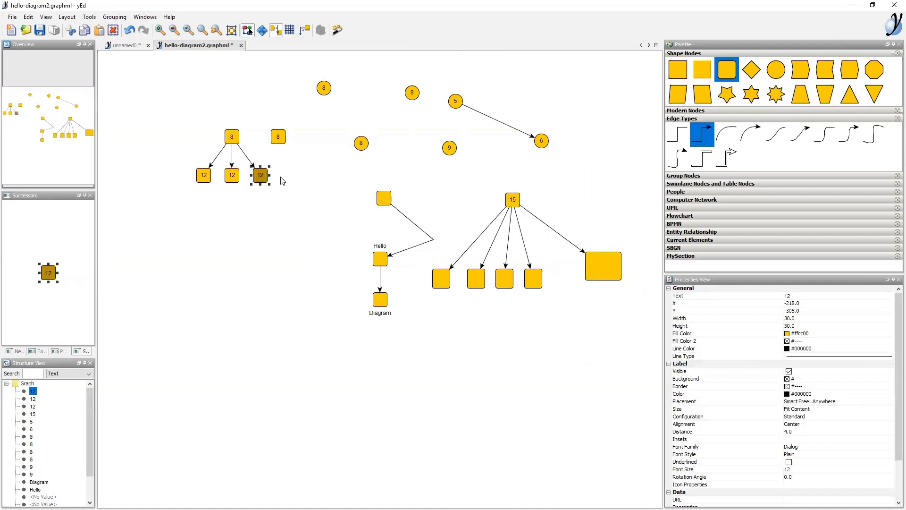
left_click_drag(259, 176, 282, 229)
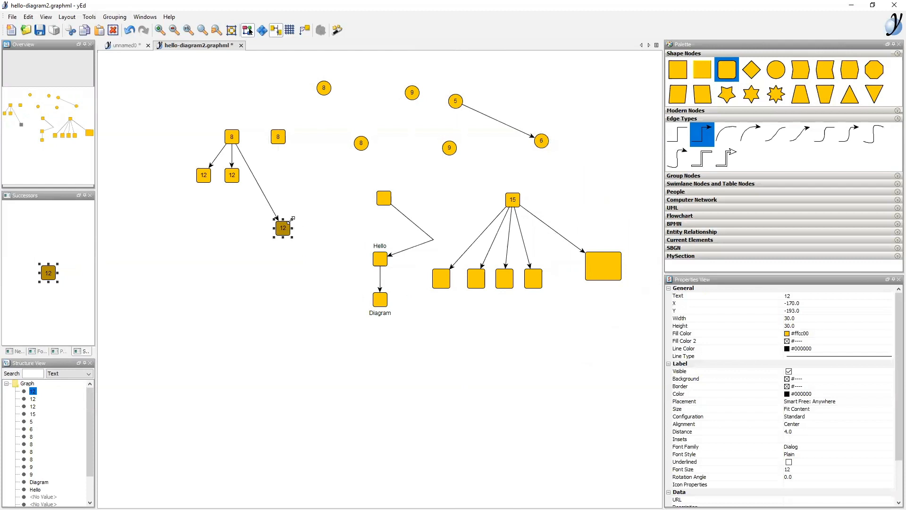
mouse_move(292, 218)
left_mouse_down()
mouse_move(315, 199)
mouse_move(306, 211)
left_mouse_up()
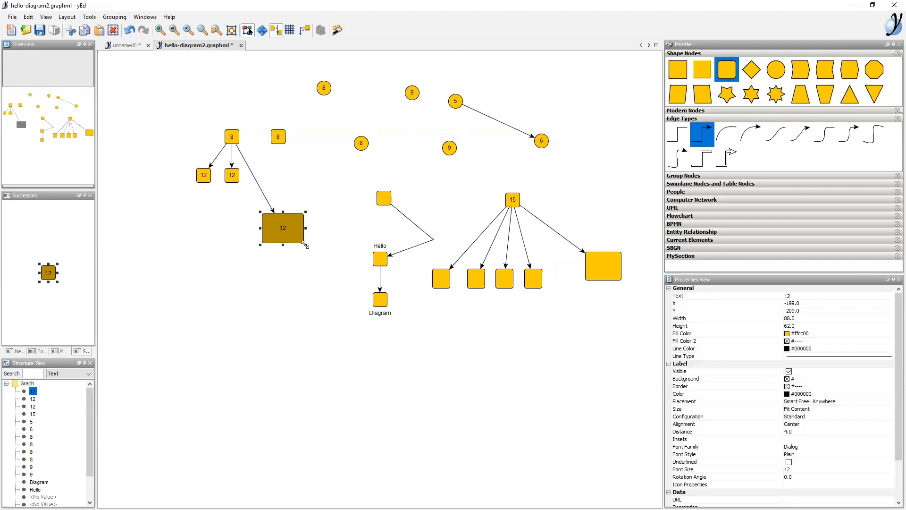
Step: Resize the enlarged node 12 proportionally around its center to about 132 by 93 and clear the selection
mouse_move(305, 244)
left_mouse_down()
mouse_move(348, 279)
mouse_move(284, 232)
mouse_move(357, 281)
mouse_move(303, 242)
left_mouse_up()
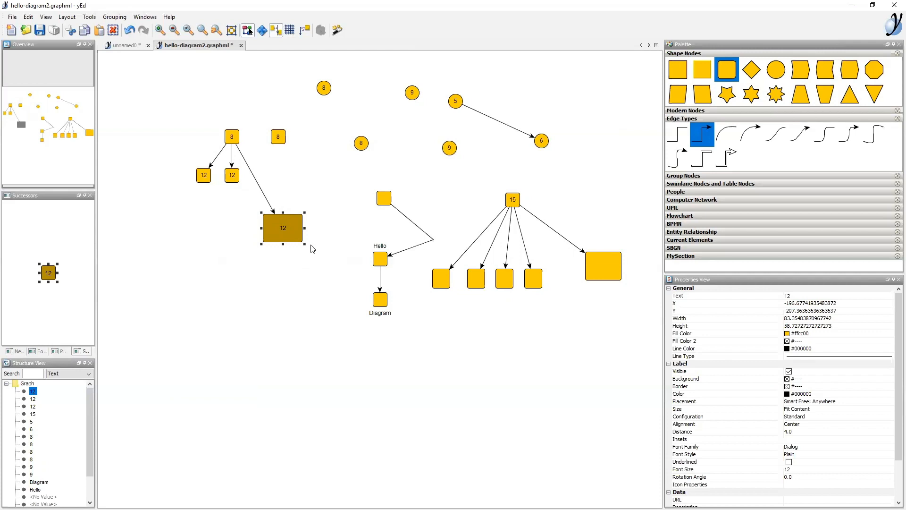
mouse_move(303, 243)
left_mouse_down()
mouse_move(329, 259)
mouse_move(284, 230)
mouse_move(316, 255)
mouse_move(299, 250)
left_mouse_up()
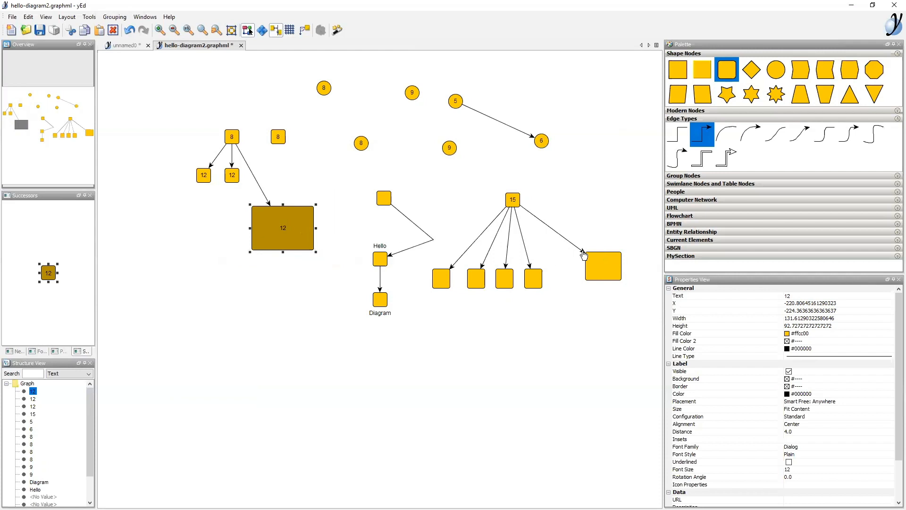
left_click(303, 168)
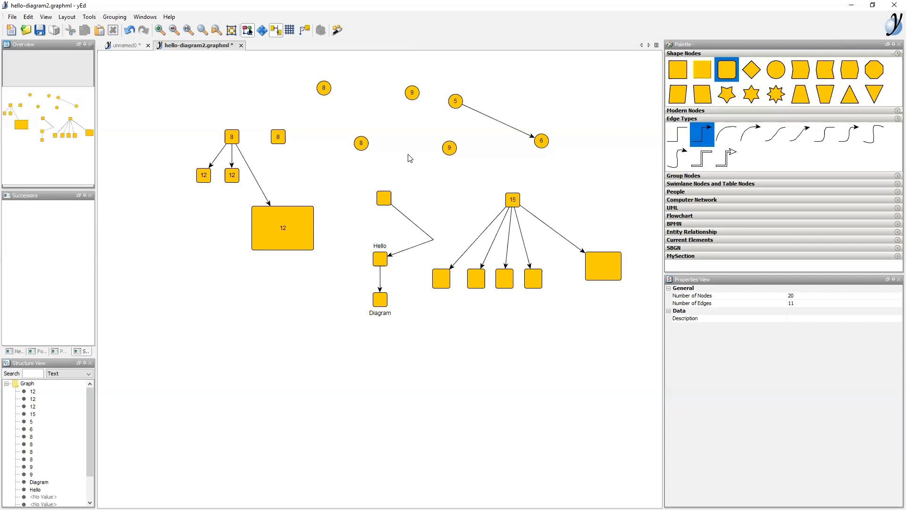
Step: Select the lower circle 8, area-select different groups of nodes one after another, and clear the selection
left_click(361, 148)
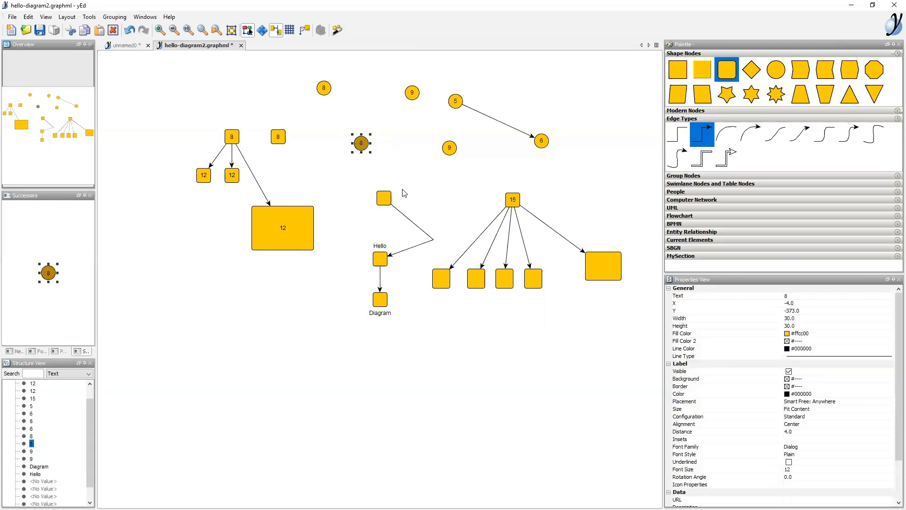
left_click_drag(205, 110, 314, 157)
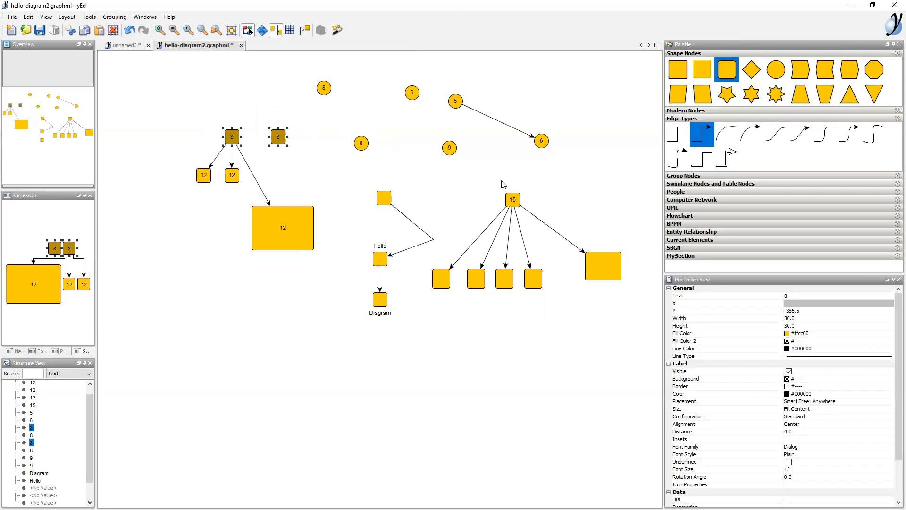
left_click_drag(344, 174, 566, 337)
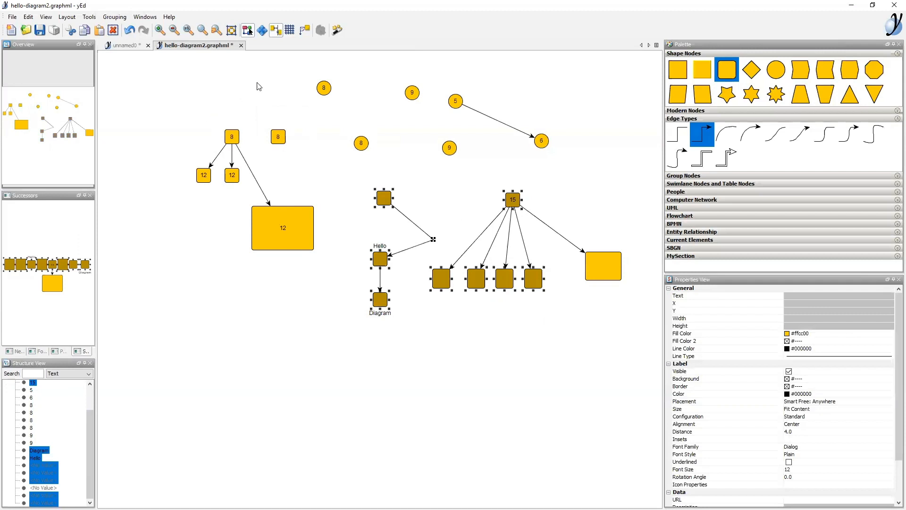
left_click_drag(274, 63, 488, 133)
left_click(487, 140)
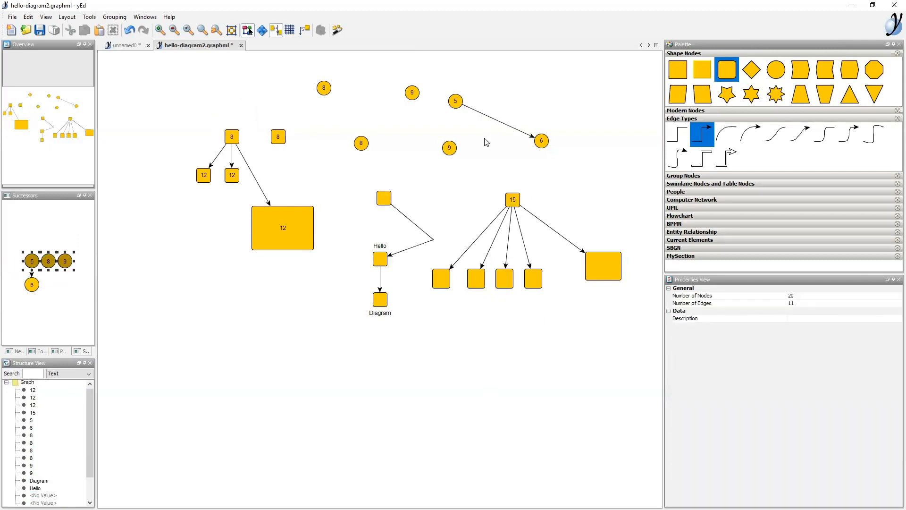
Step: Select all six circular nodes in the upper part of the diagram, building up the selection in several additions
left_click_drag(296, 66, 492, 122)
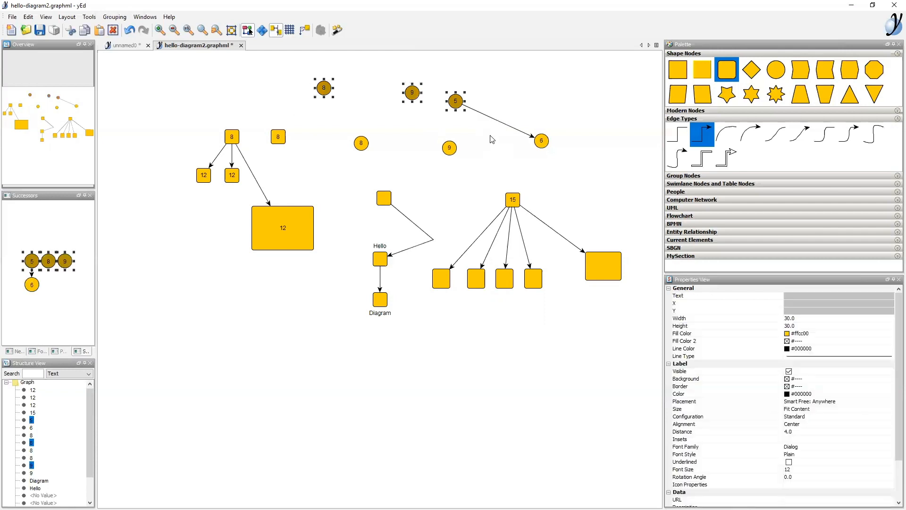
left_click_drag(569, 125, 429, 171)
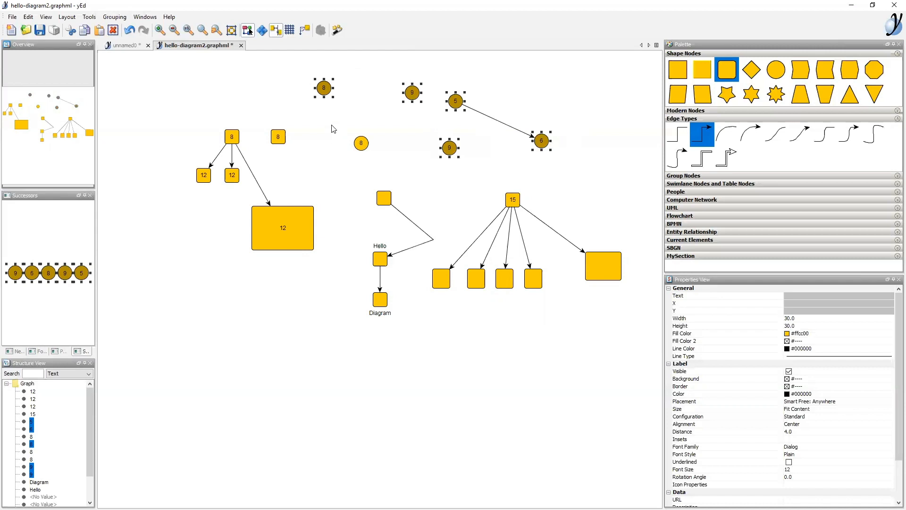
left_click(361, 143, "ctrl")
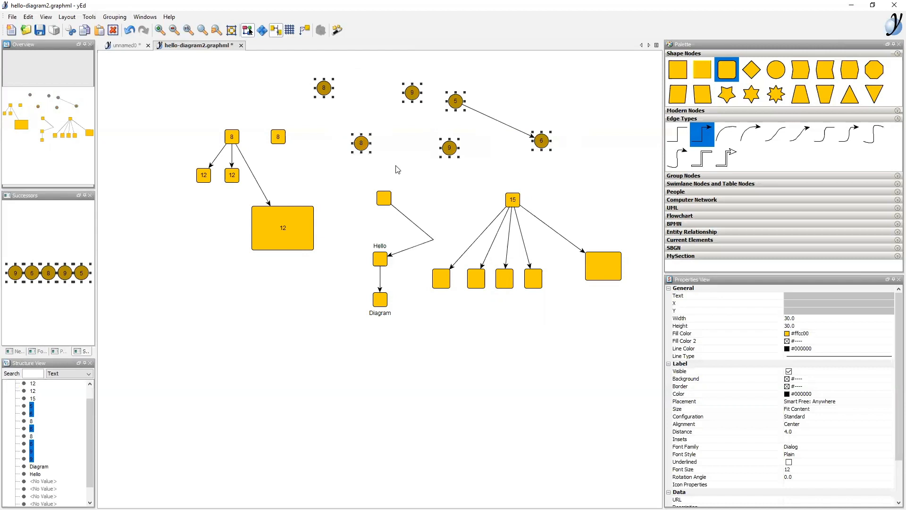
Step: Remove both circular 9 nodes and the lower circular 8 node from the selection one by one, and clear the selection
left_click(411, 92, "ctrl")
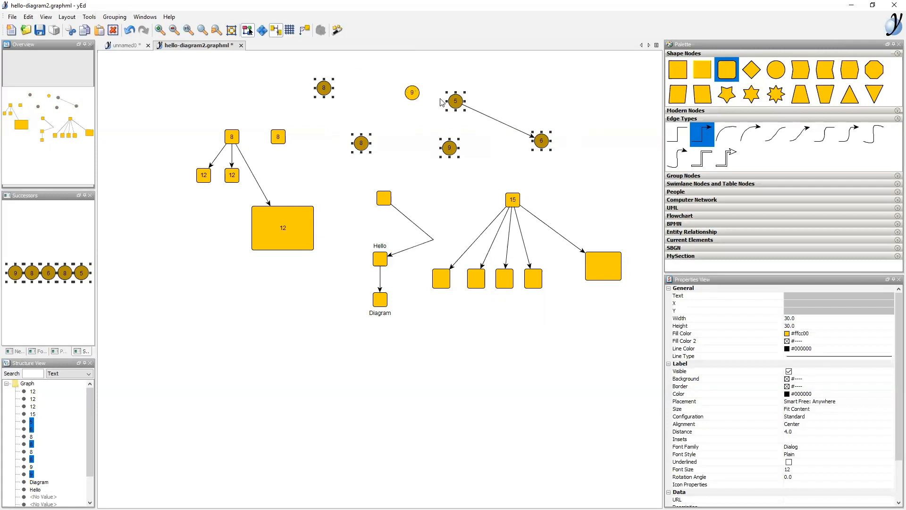
left_click(447, 147, "ctrl")
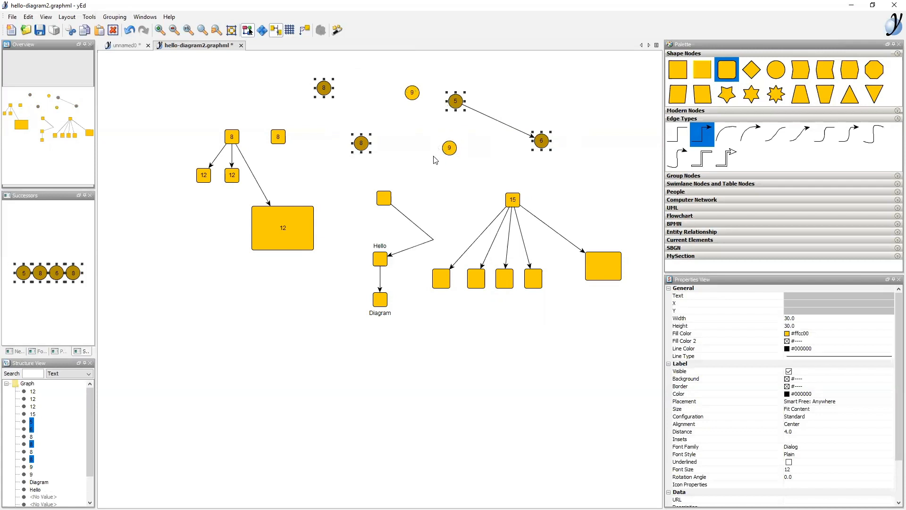
left_click(363, 144, "ctrl")
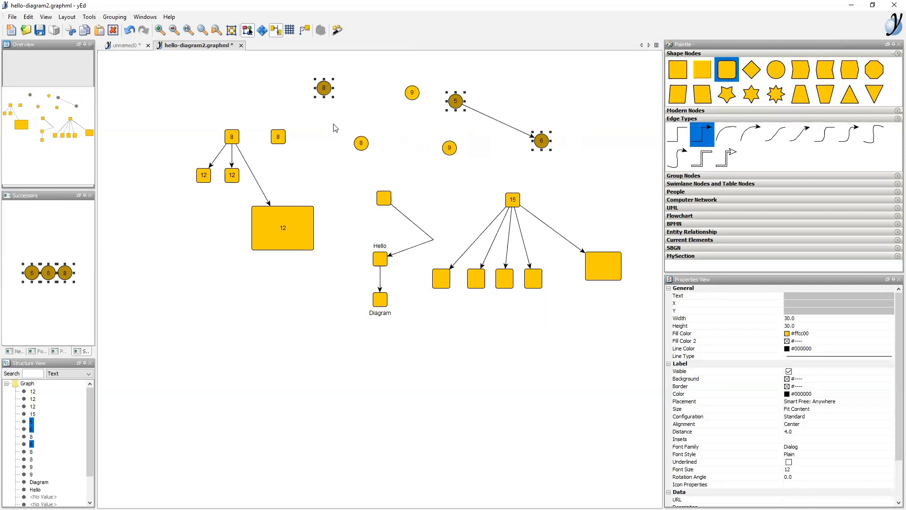
left_click(323, 138)
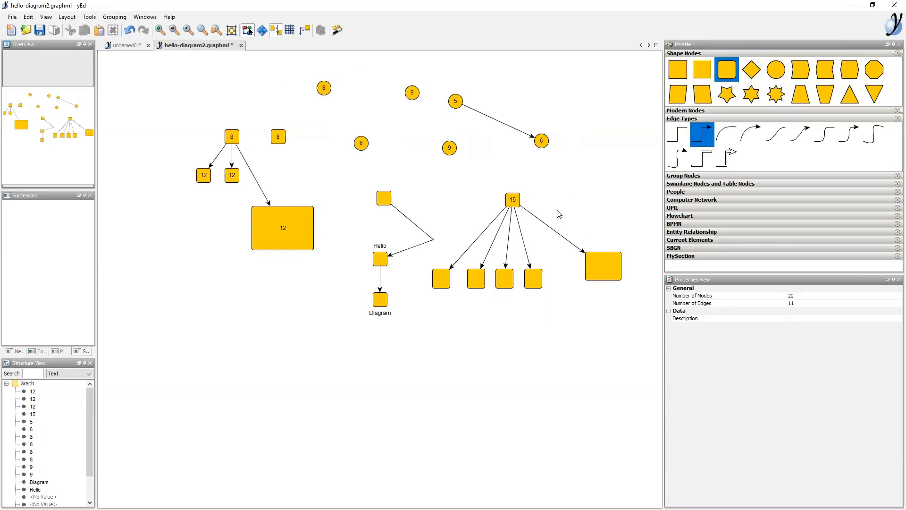
Step: Select the three edges of the square 8 node, the bent edge and two edges of node 15, drop the bent edge and deselect all
left_click(361, 143)
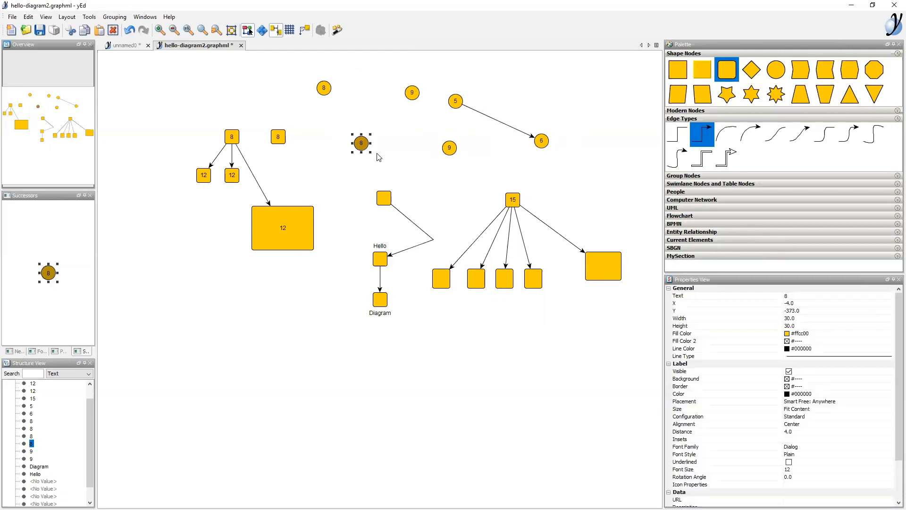
left_click(247, 168)
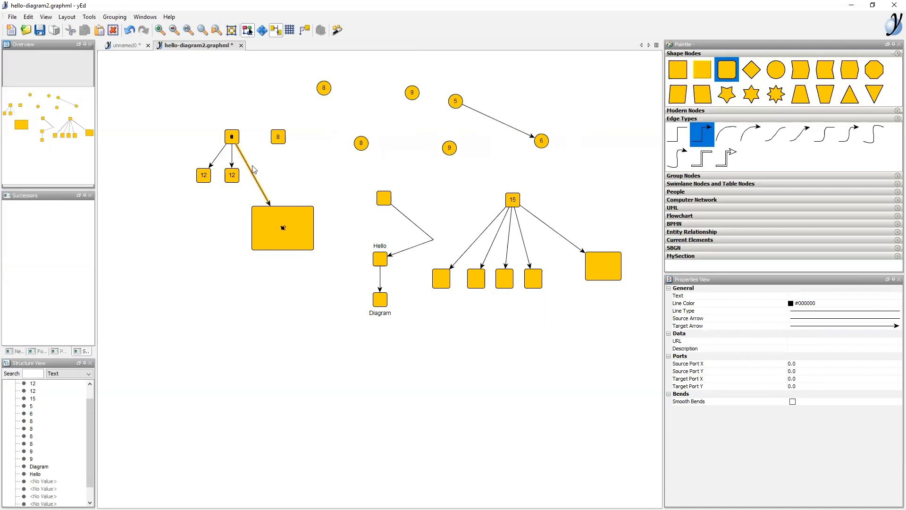
left_click_drag(189, 145, 241, 164)
left_click(414, 225, "shift")
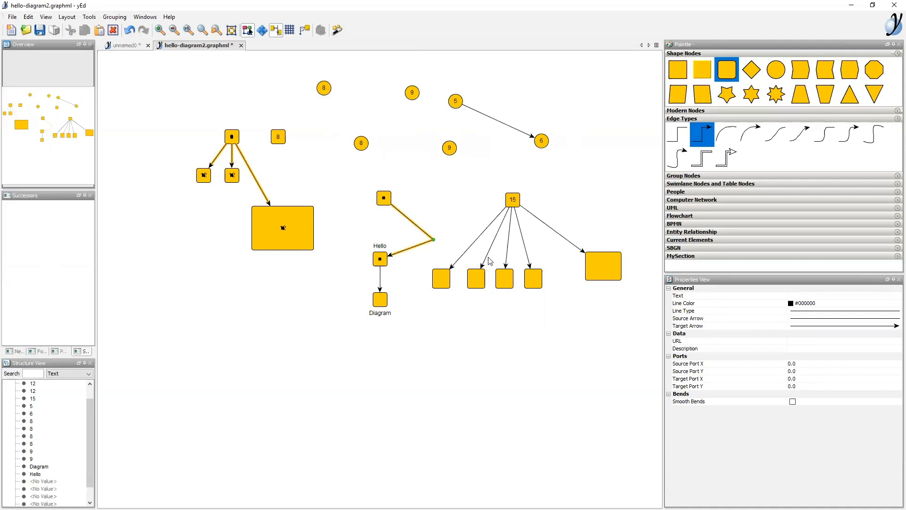
left_click(472, 246, "shift")
left_click(491, 249, "shift")
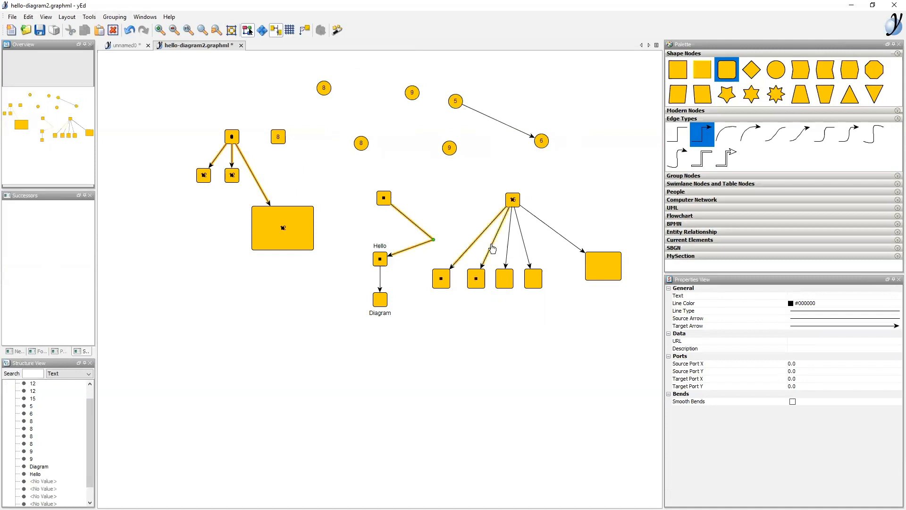
left_click(409, 221, "shift")
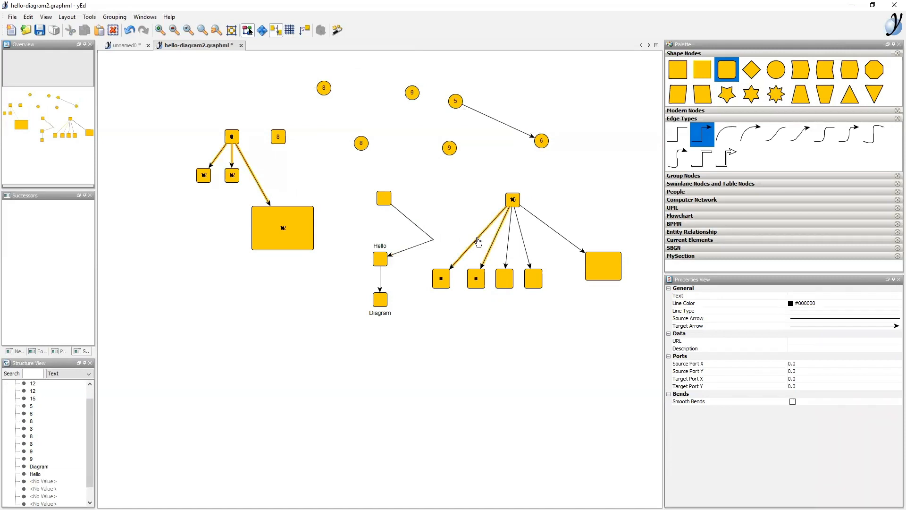
left_click(454, 203)
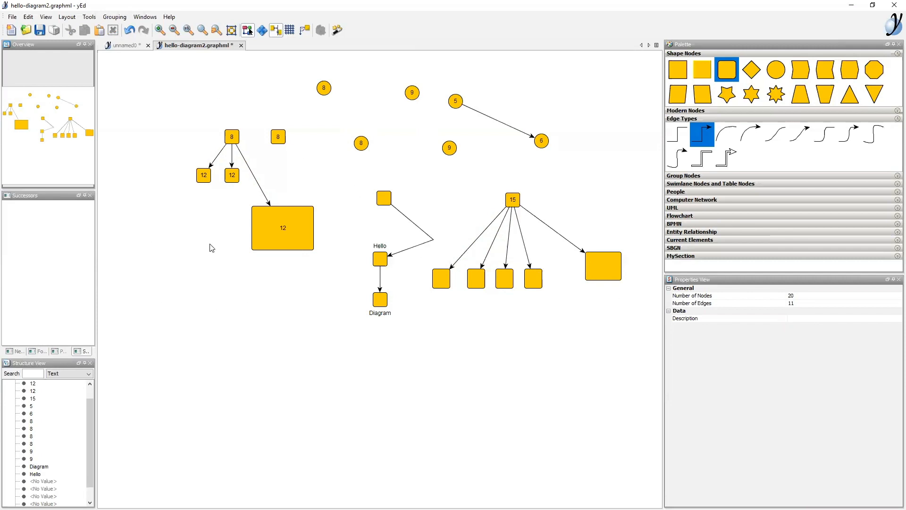
Step: Select all nodes of the diagram at once, repeat it starting from the lower circular 8 node, and clear the selection
key("ctrl+a")
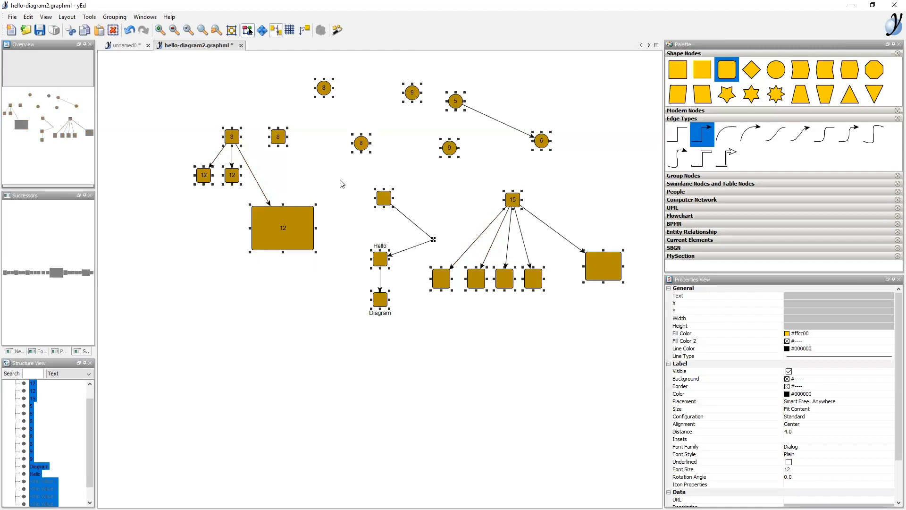
left_click(361, 143)
key("ctrl+a")
left_click(439, 202)
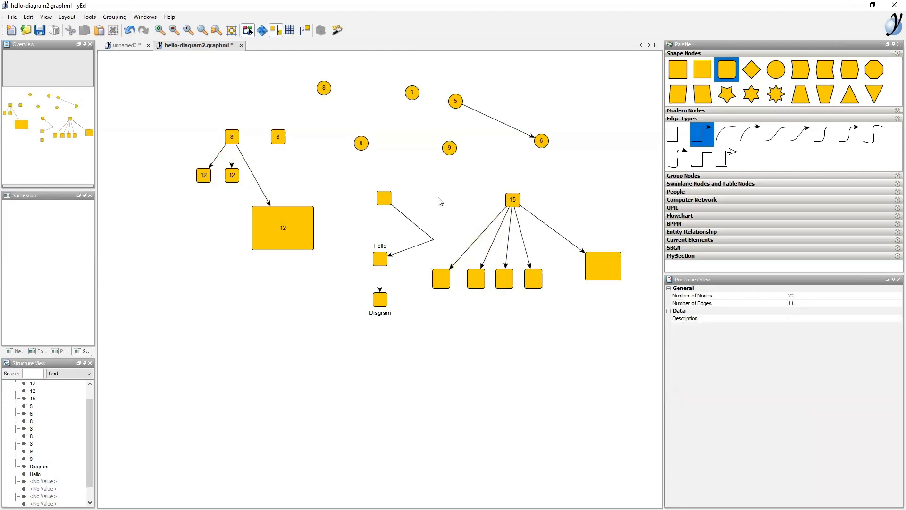
Step: Select all edges starting from the edge between the square 8 node and the large 12 node, and clear the selection
left_click(254, 178)
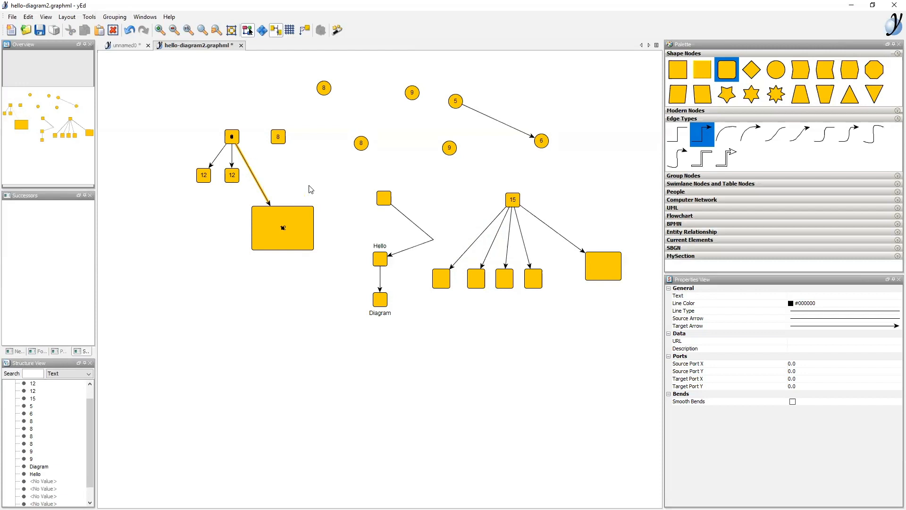
key("ctrl+a")
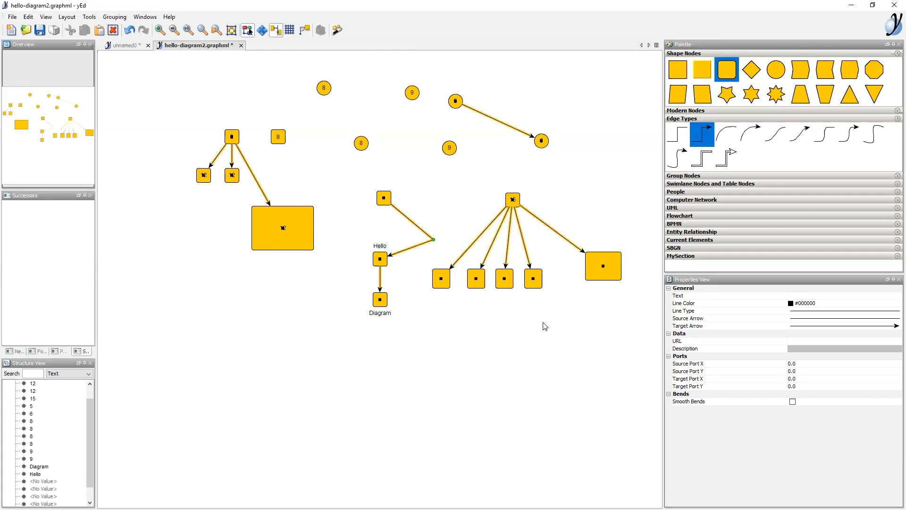
left_click(589, 196)
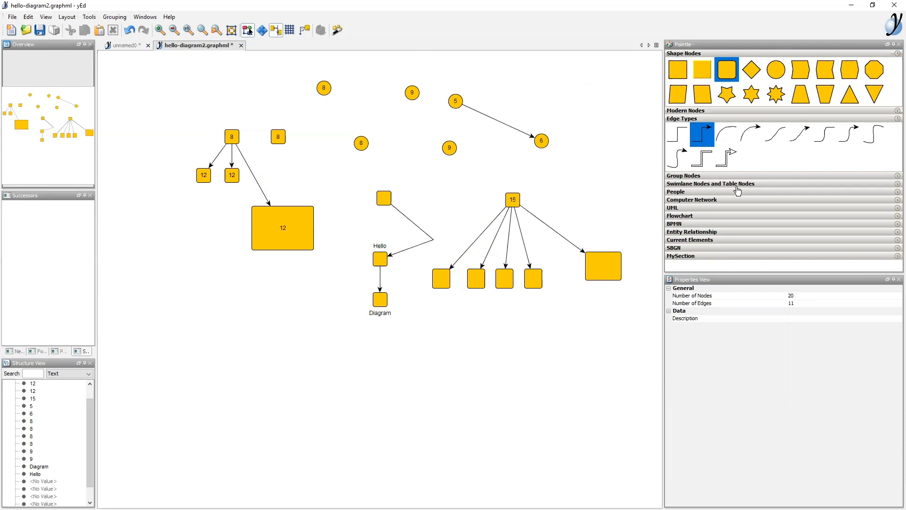
Step: Show the available group node styles and combine the two circular 8 nodes into a group
left_click(732, 176)
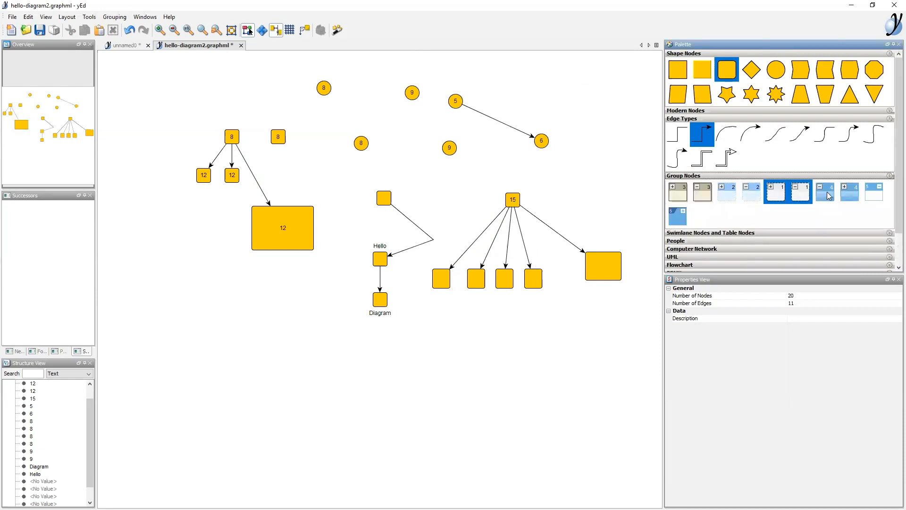
scroll(887, 179, "down", 2)
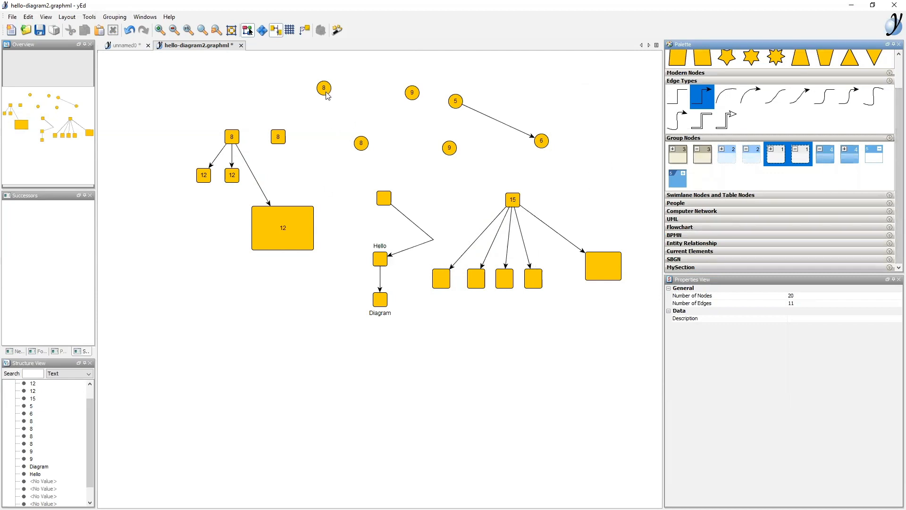
left_click_drag(290, 69, 387, 166)
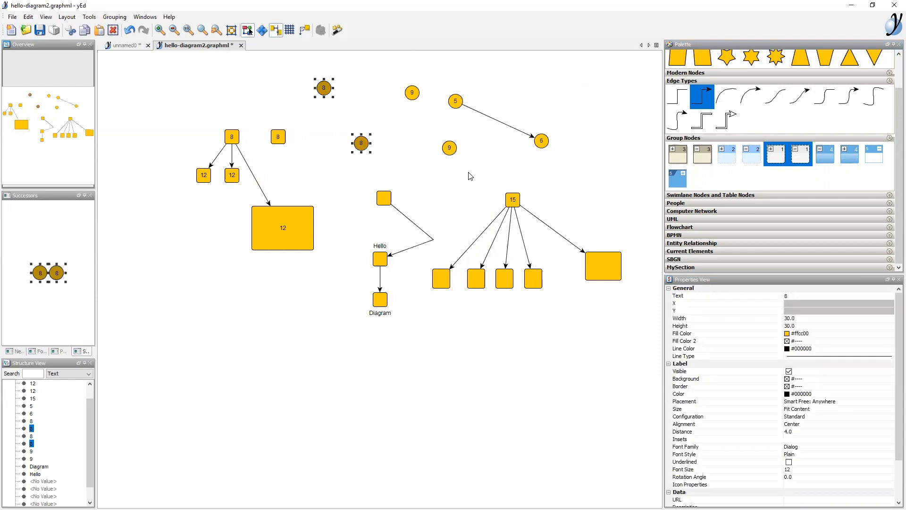
right_click(324, 87)
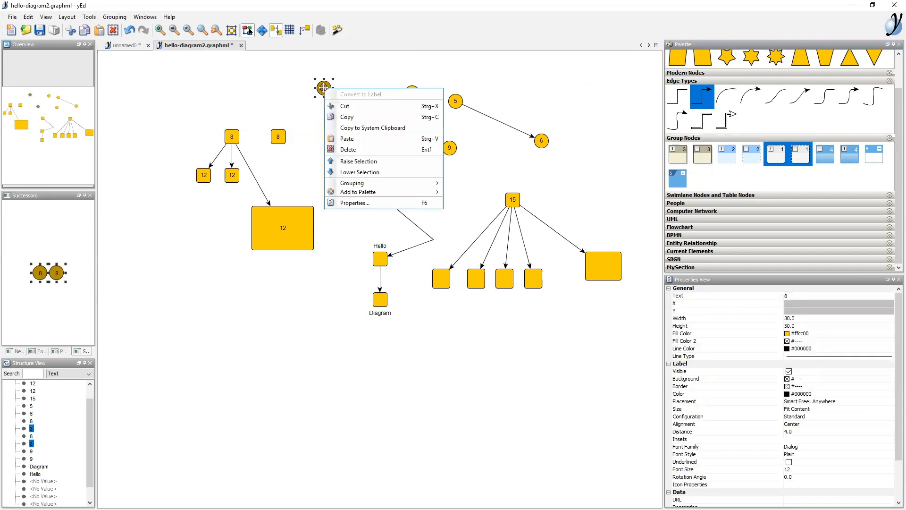
mouse_move(364, 183)
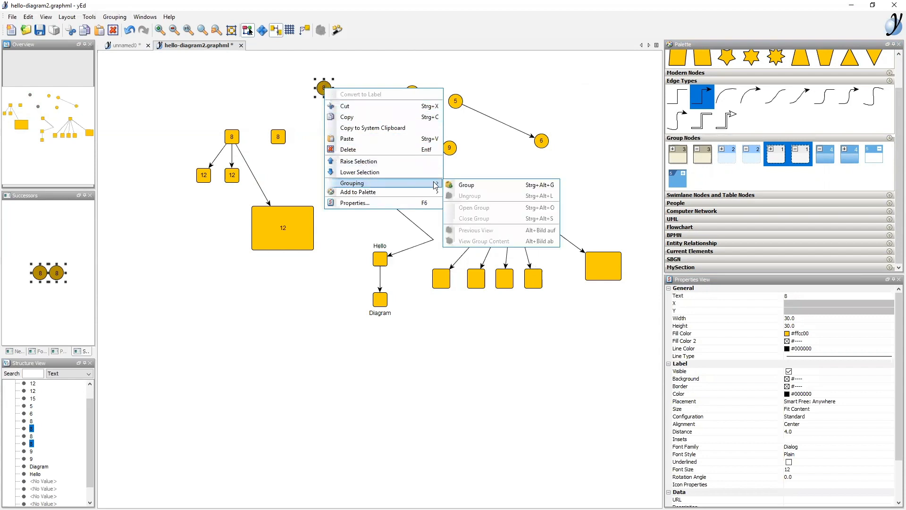
left_click(470, 185)
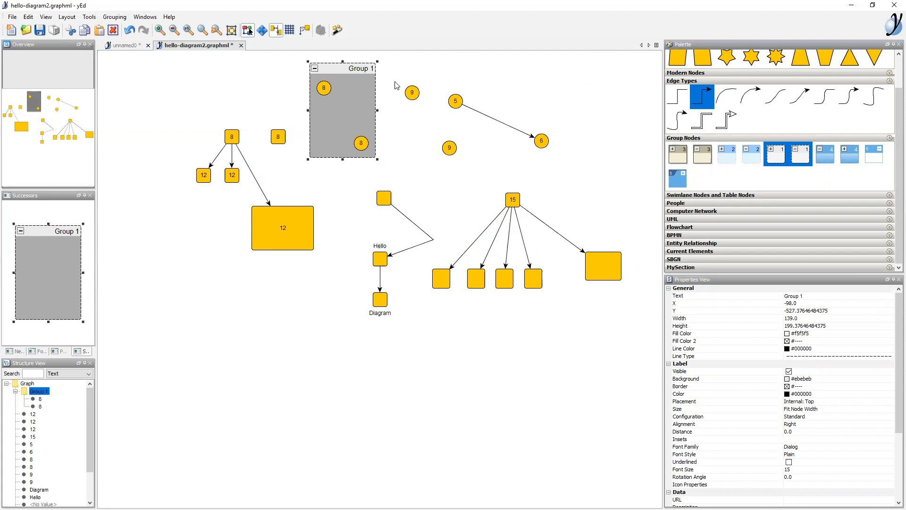
Step: Combine the two circular 9 nodes and the circular 5 node into a group, and reposition it slightly lower beside Group 1
left_click_drag(396, 82, 482, 179)
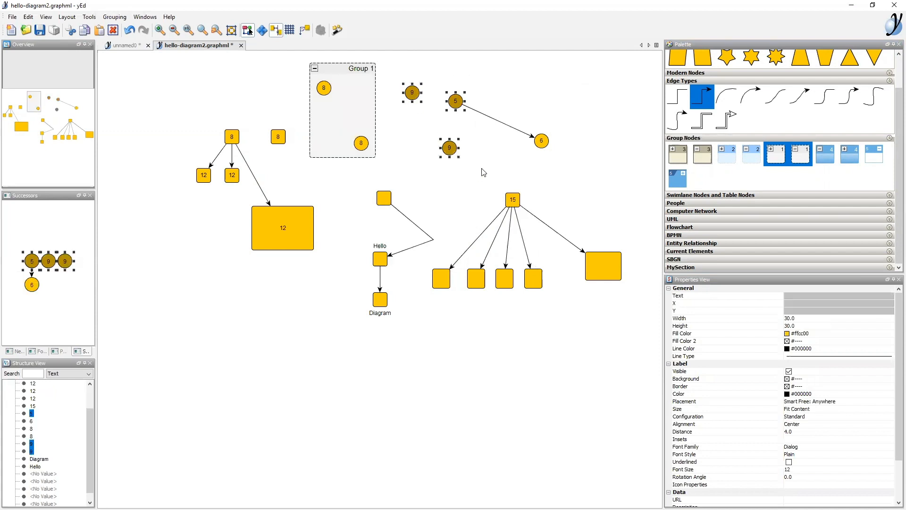
right_click(429, 120)
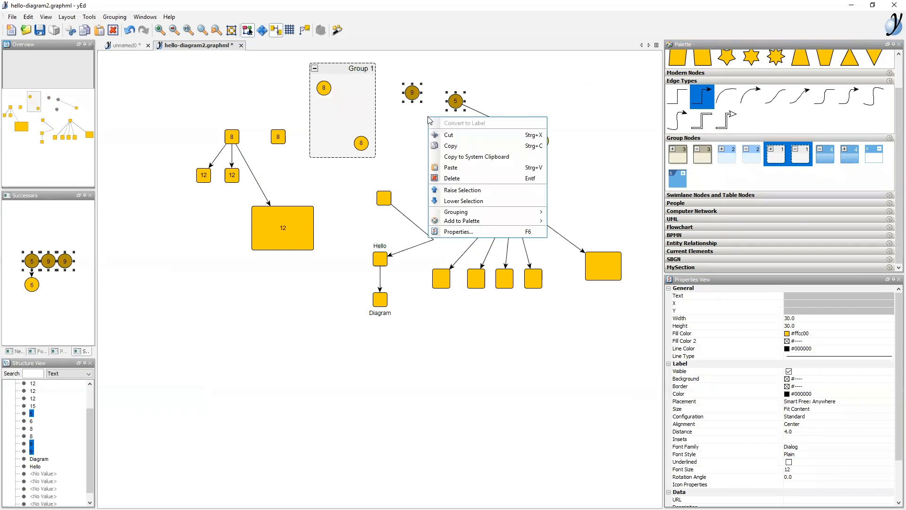
mouse_move(471, 216)
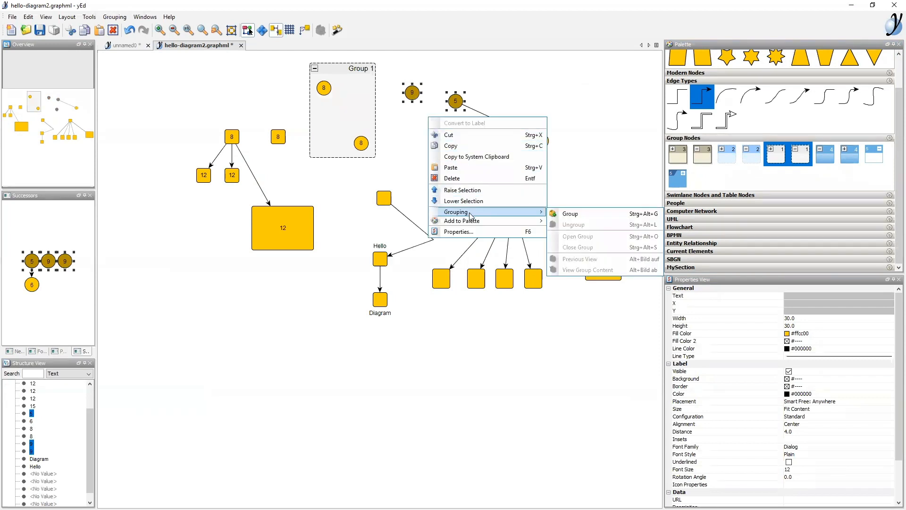
left_click(581, 215)
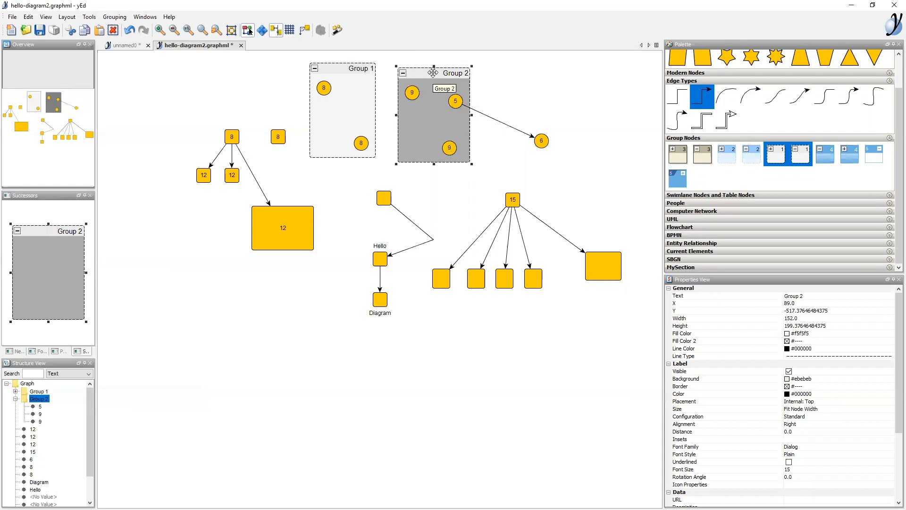
mouse_move(433, 72)
left_mouse_down()
mouse_move(476, 77)
mouse_move(441, 97)
mouse_move(448, 74)
left_mouse_up()
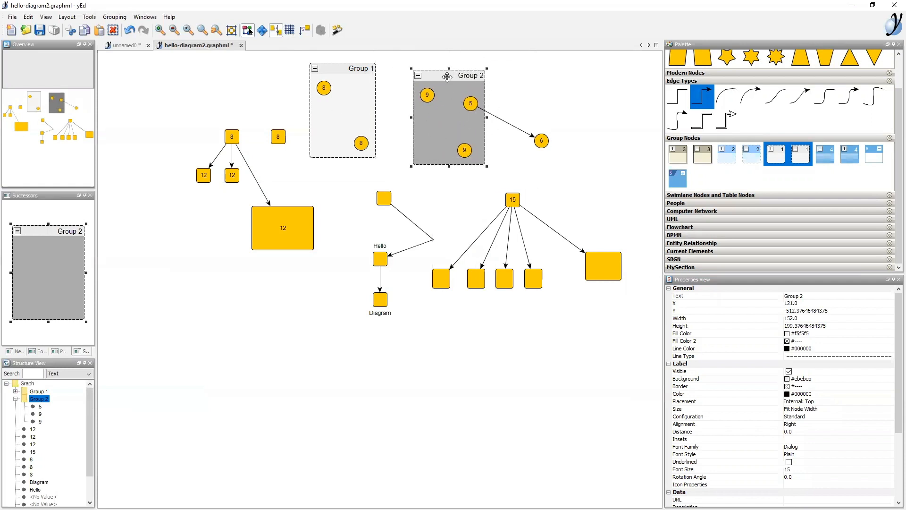
left_click_drag(448, 78, 415, 85)
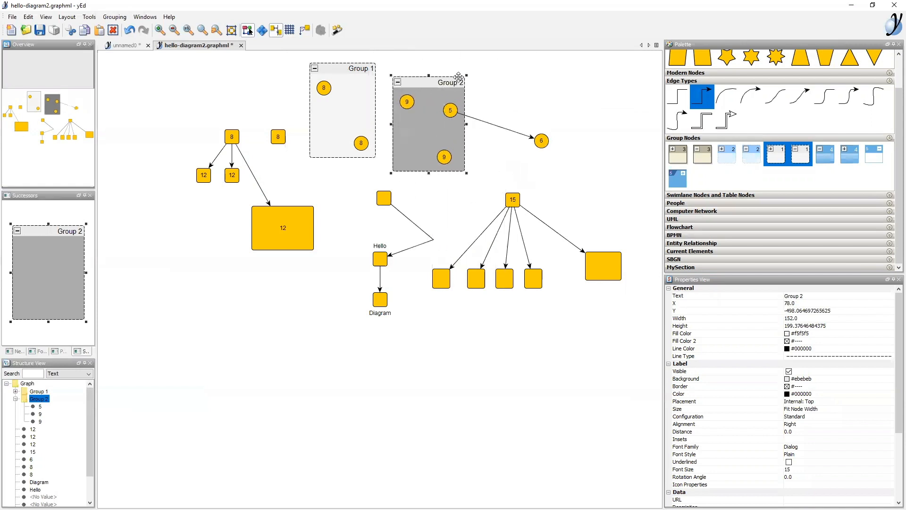
Step: Add the unconnected square 8 node to Group 1 as a member and move the group slightly to the left
left_click(278, 137)
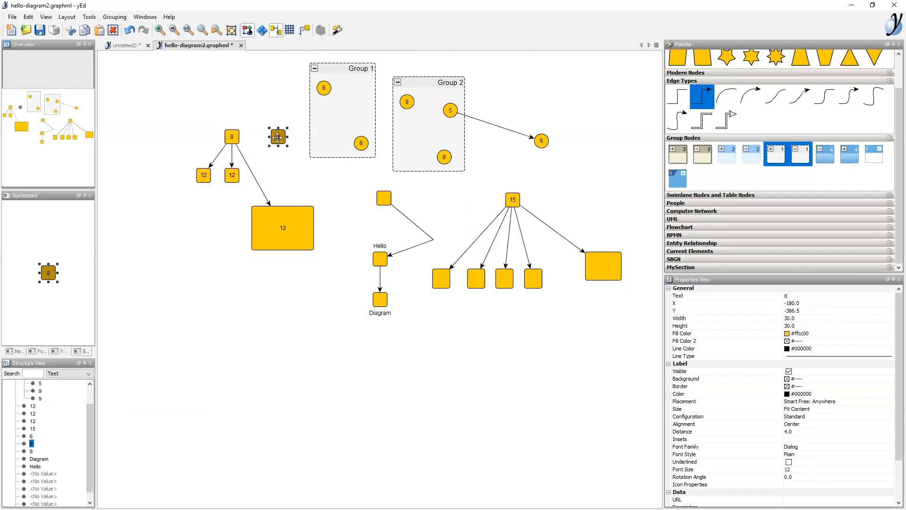
left_click_drag(278, 137, 338, 117)
mouse_move(340, 69)
left_mouse_down()
mouse_move(284, 70)
mouse_move(336, 69)
left_mouse_up()
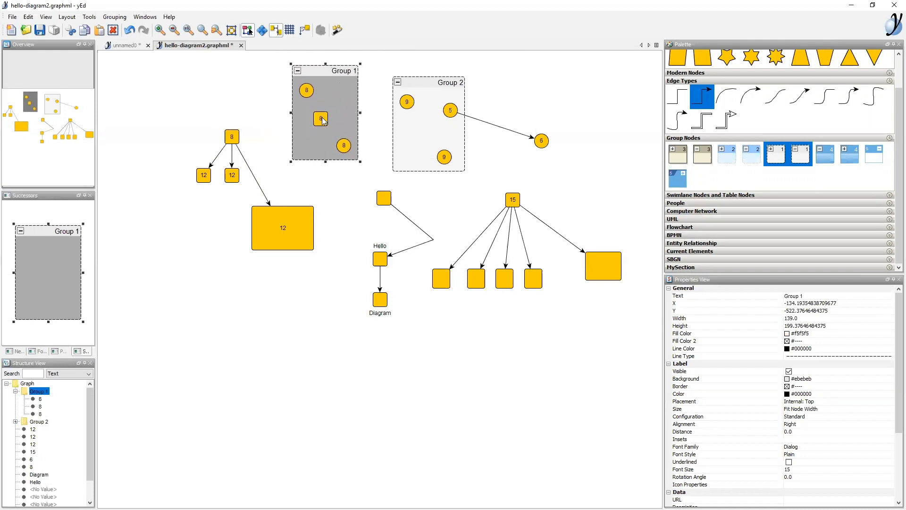
Step: Take the square 8 node back out of Group 1 and place it above the connected square 8 node
left_click_drag(324, 121, 231, 90)
left_click(265, 150)
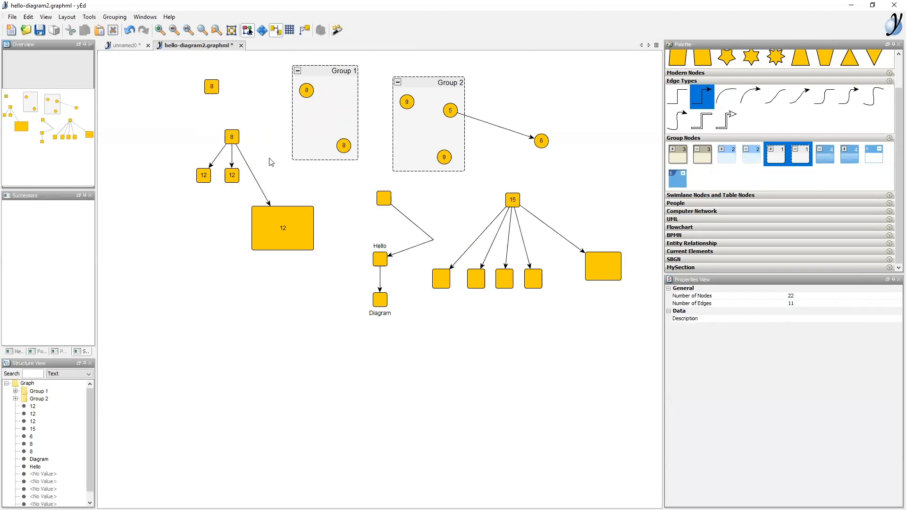
Step: Place the unconnected square 8 node over Group 1 without making it a member, and move Group 1 left away from it
left_click_drag(214, 92, 326, 118)
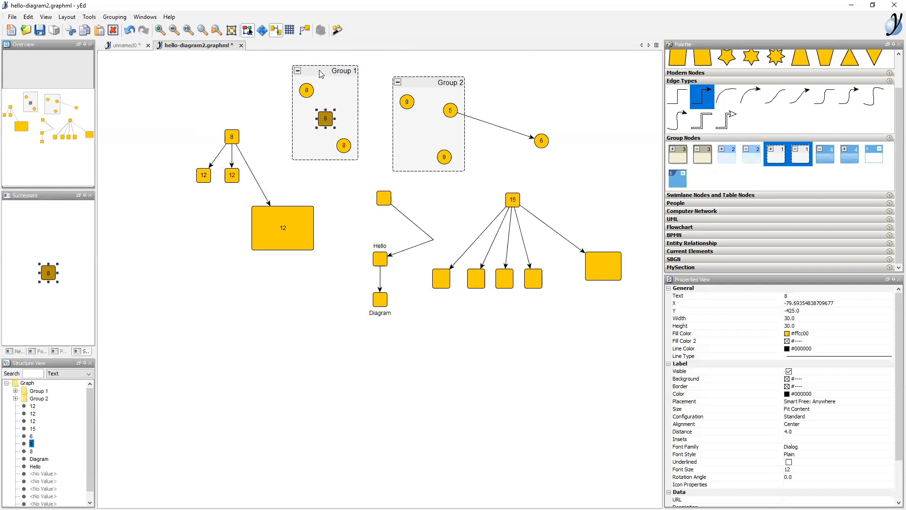
left_click_drag(323, 71, 279, 65)
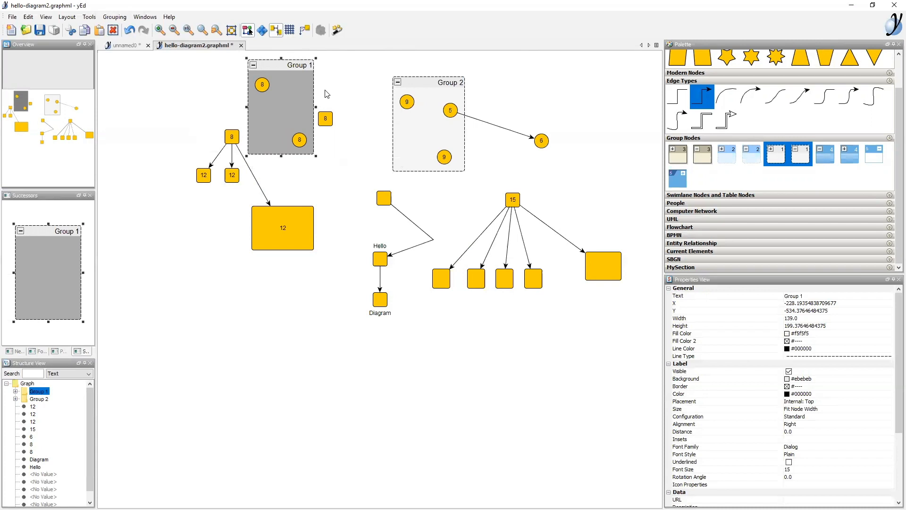
Step: Ungroup Group 1 and Group 2 so their nodes are independent again
key("ctrl+alt+u")
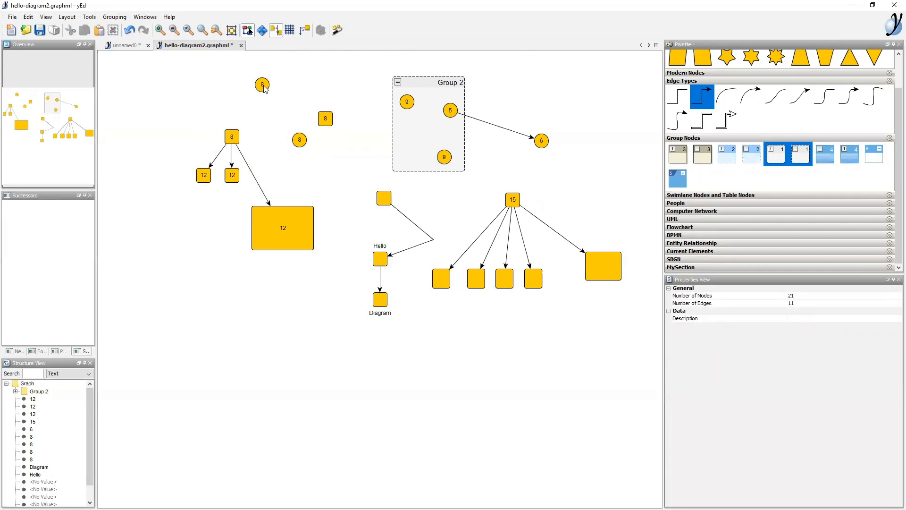
left_click(434, 98)
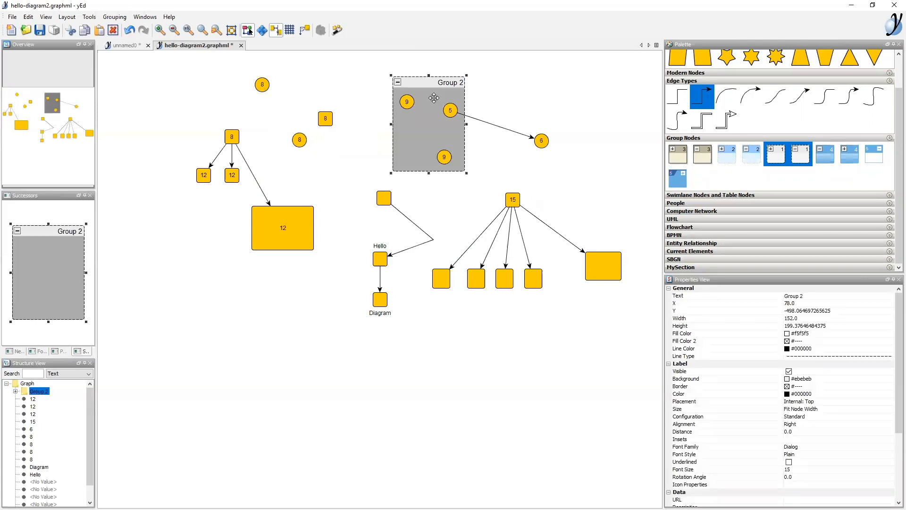
key("ctrl+alt+u")
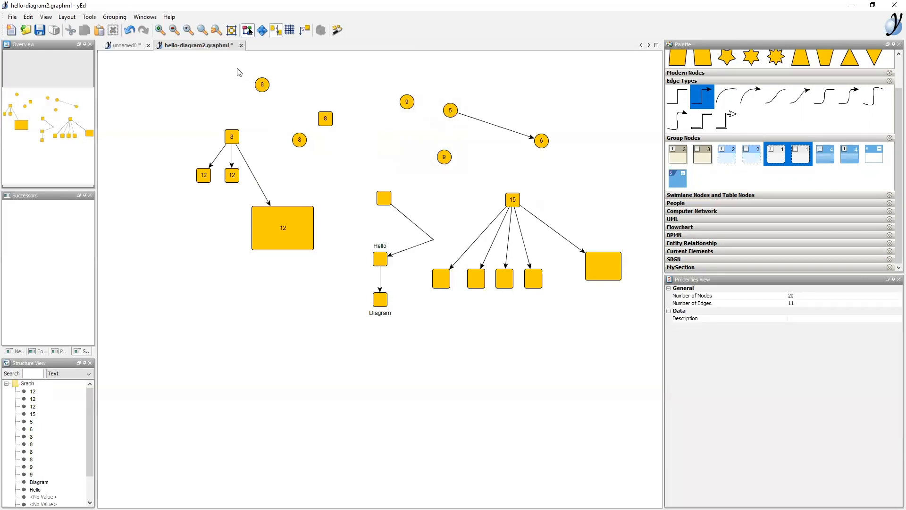
Step: Combine the two circular 8 nodes and the unconnected square 8 node into a group
left_click_drag(237, 71, 358, 157)
right_click(303, 101)
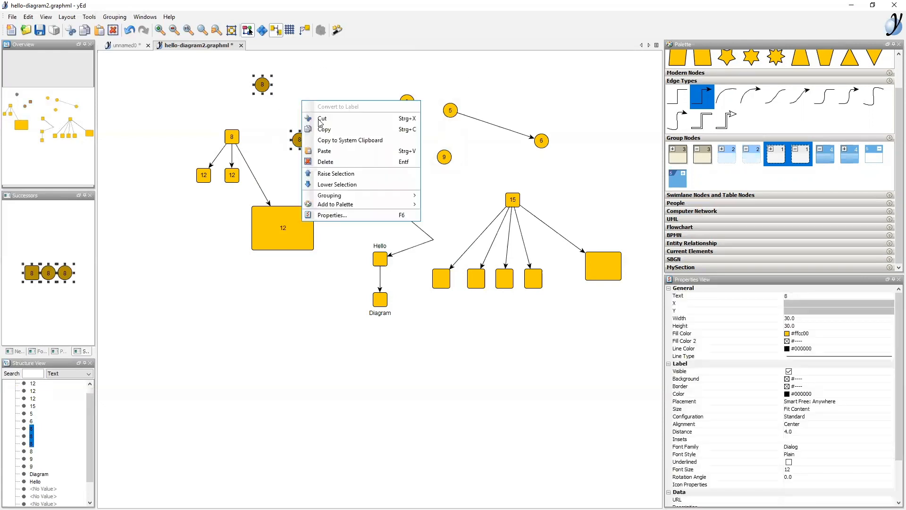
mouse_move(338, 196)
left_click(437, 197)
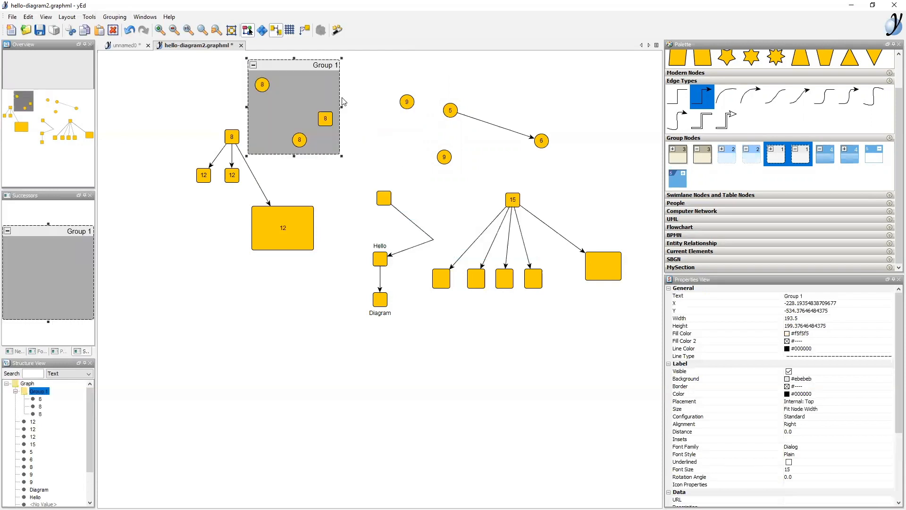
Step: Move Group 1 slightly right and down, and connect its three nodes with directed edges in a loop
mouse_move(290, 64)
left_mouse_down()
mouse_move(342, 87)
mouse_move(334, 83)
mouse_move(370, 137)
mouse_move(346, 160)
mouse_move(308, 103)
left_mouse_up()
left_click(273, 107)
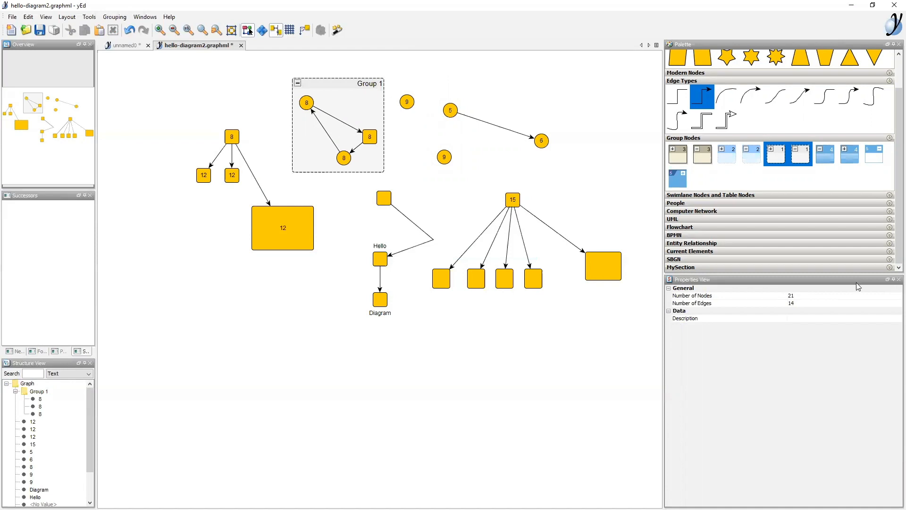
Step: Collapse Group 1 into a closed folder and expand it again, repeating this several times
left_click(298, 83)
left_click(298, 84)
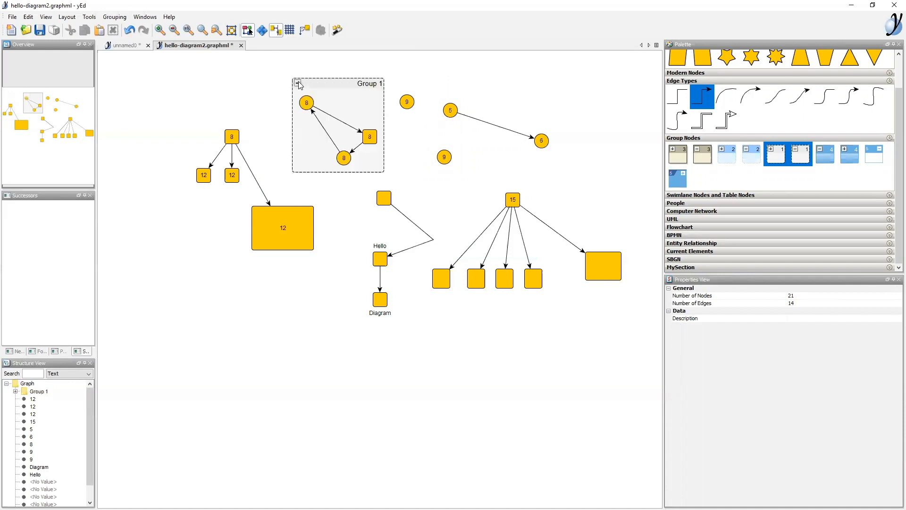
left_click(298, 84)
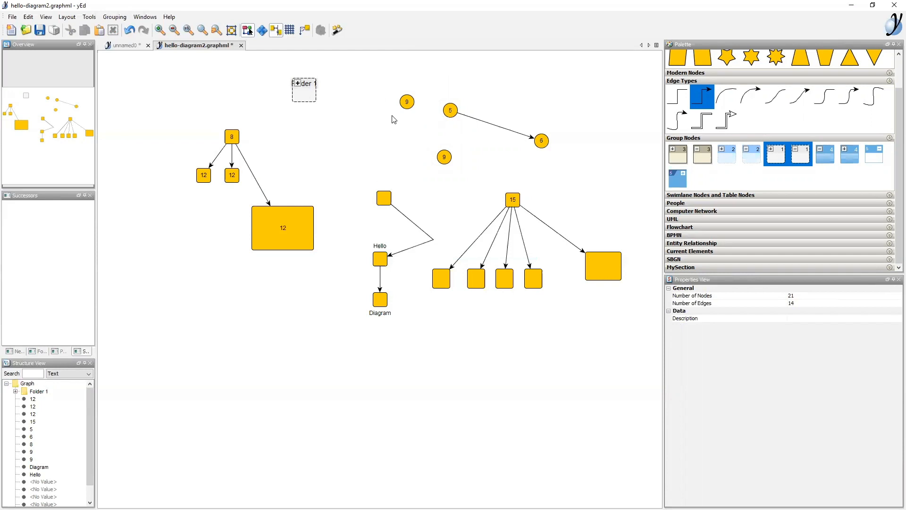
left_click(298, 84)
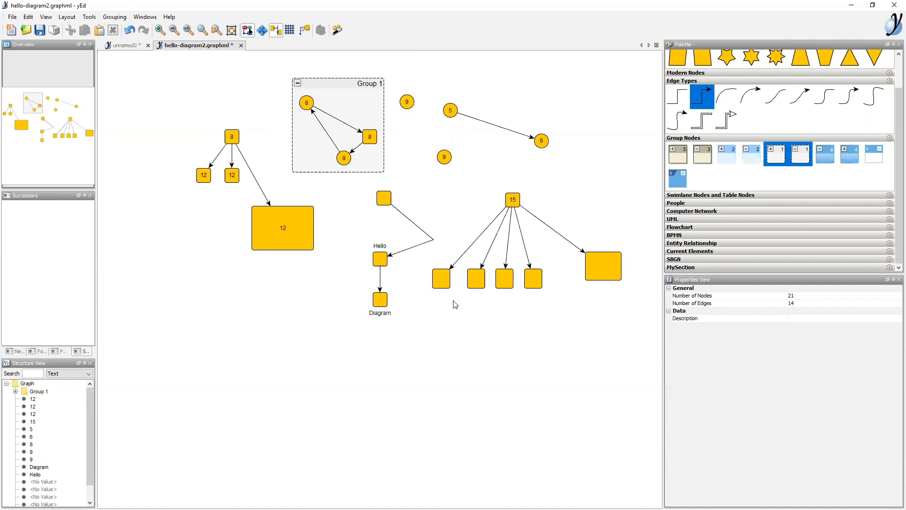
left_click(297, 84)
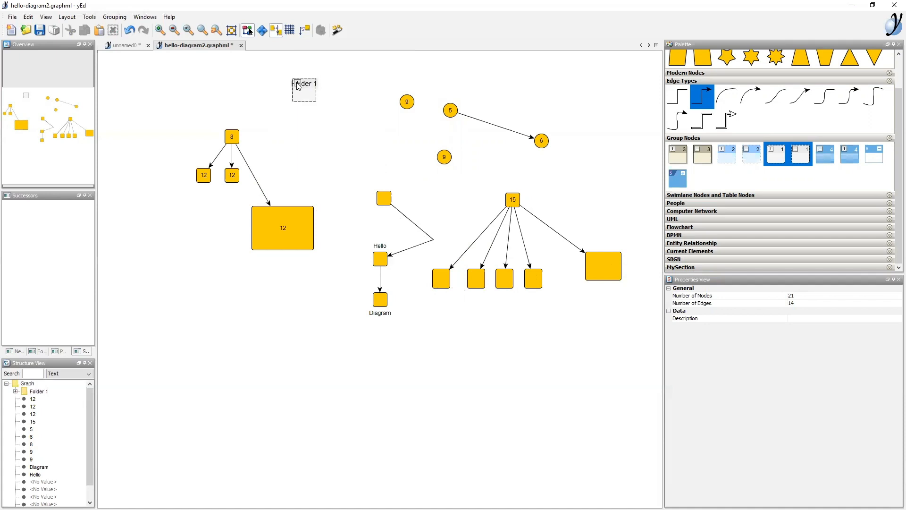
left_click(298, 84)
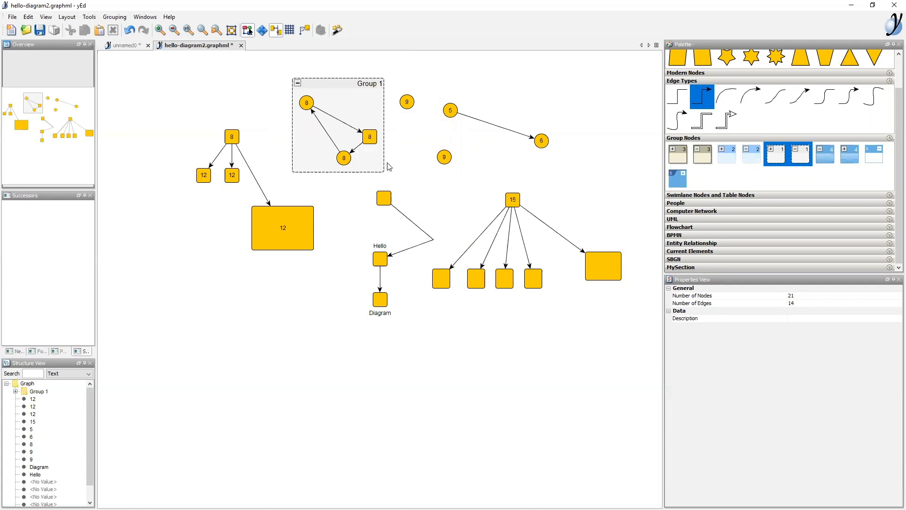
Step: In Group 1's own content view, add a square node 4 above the others, with edges from the upper circular 8 and to the square 8
right_click(346, 109)
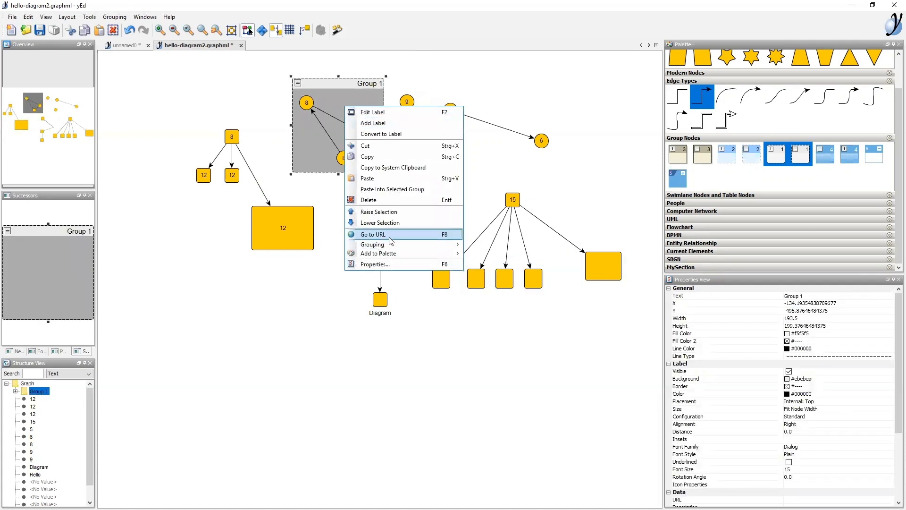
mouse_move(390, 245)
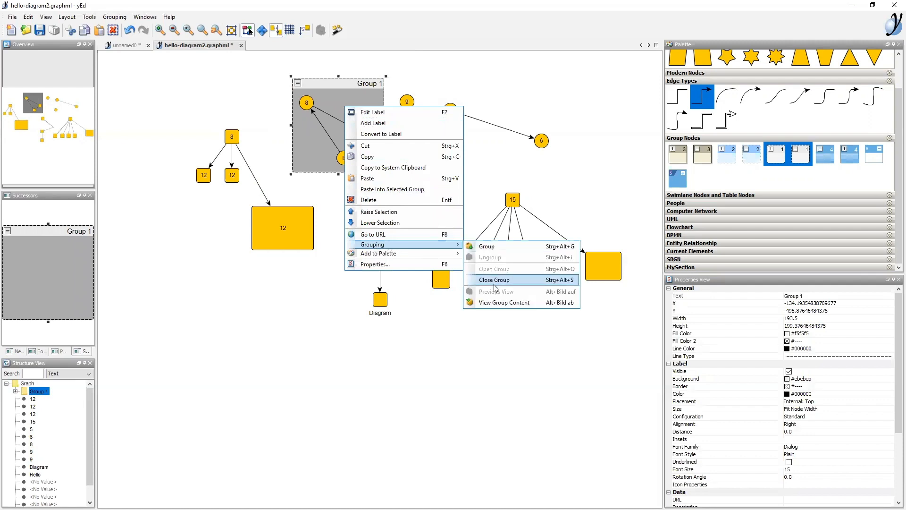
left_click(499, 302)
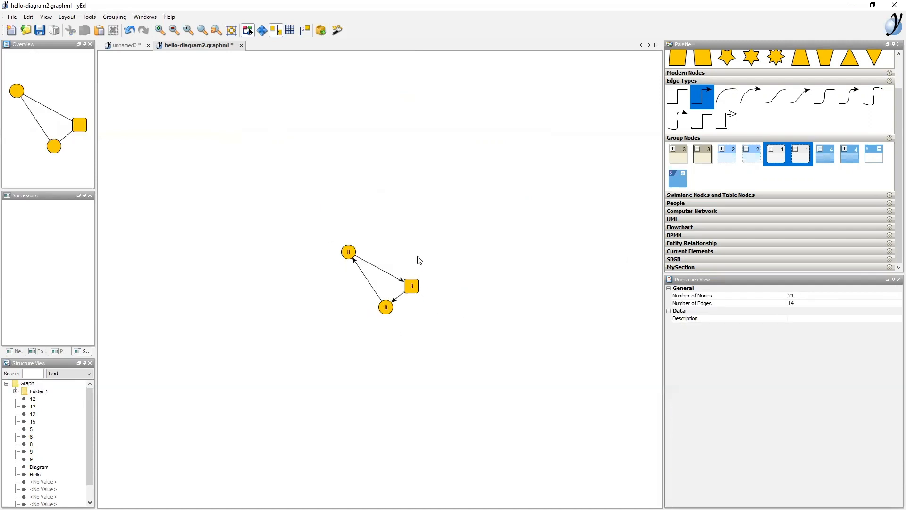
left_click(391, 238)
mouse_move(351, 249)
left_mouse_down()
mouse_move(391, 237)
mouse_move(412, 292)
left_mouse_up()
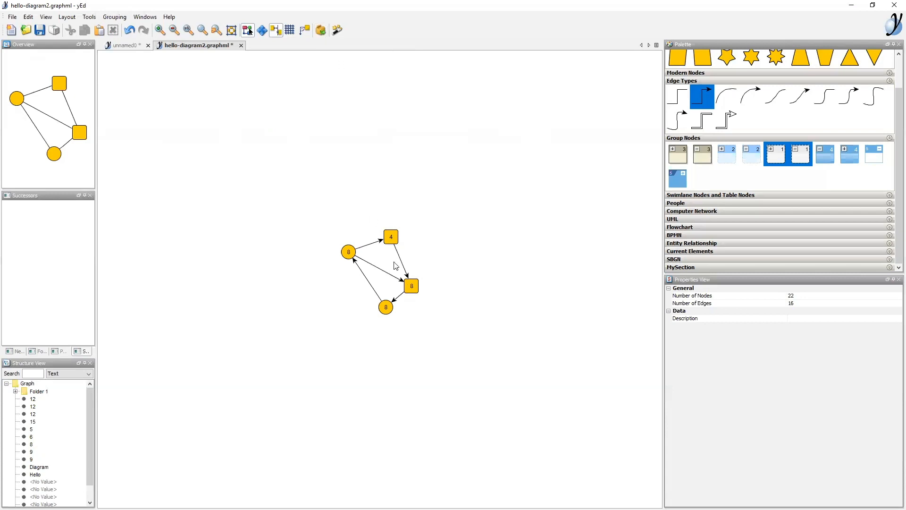
left_click_drag(391, 243, 394, 208)
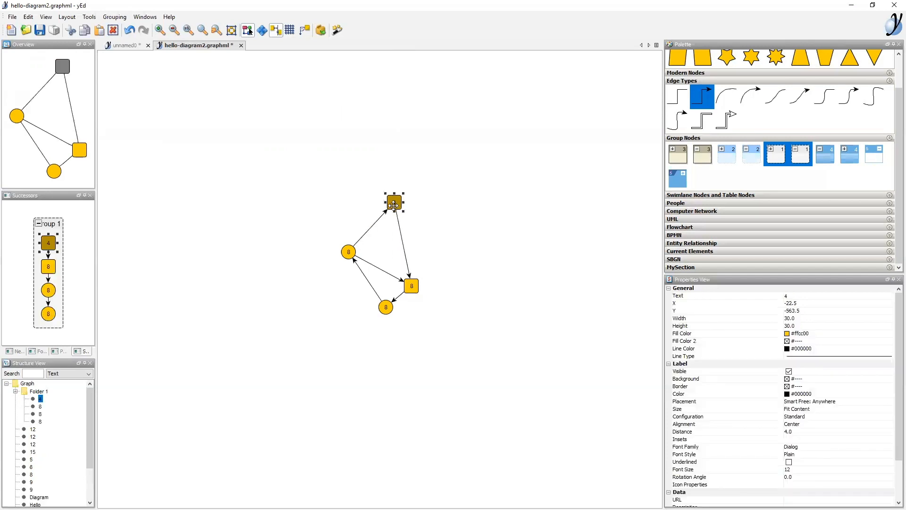
Step: Return to the whole diagram and move Group 1 up and left, clear of the nodes it overlaps
left_click(321, 30)
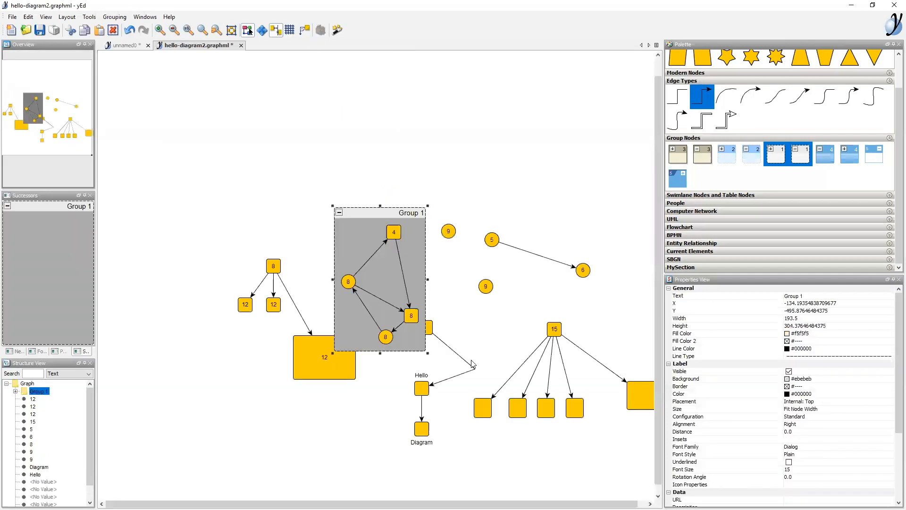
left_click_drag(379, 216, 350, 124)
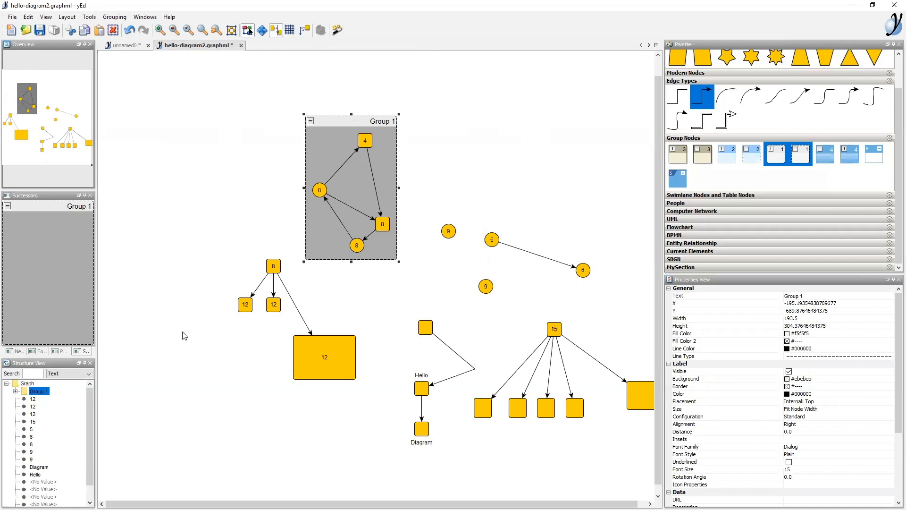
Step: Expand Group 1 in the structure tree and select the graph, the group and its four members in turn to locate them
left_click(15, 392)
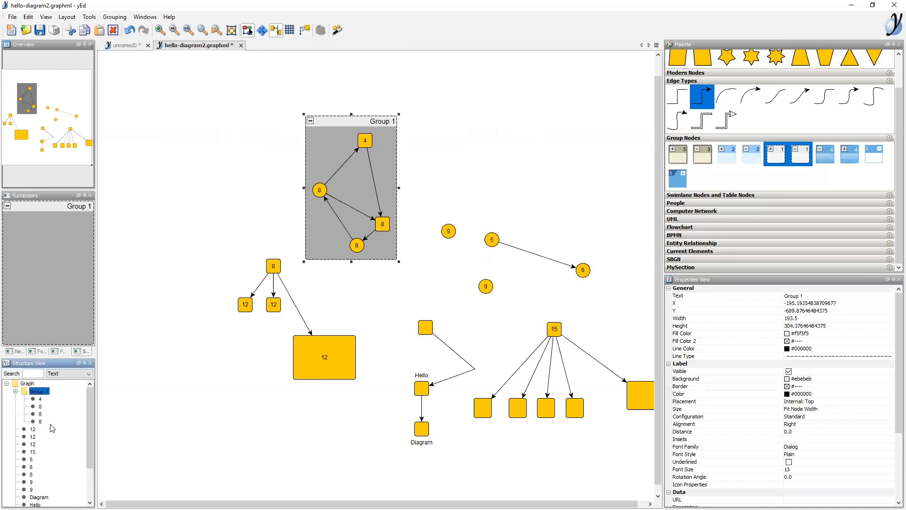
left_click(27, 384)
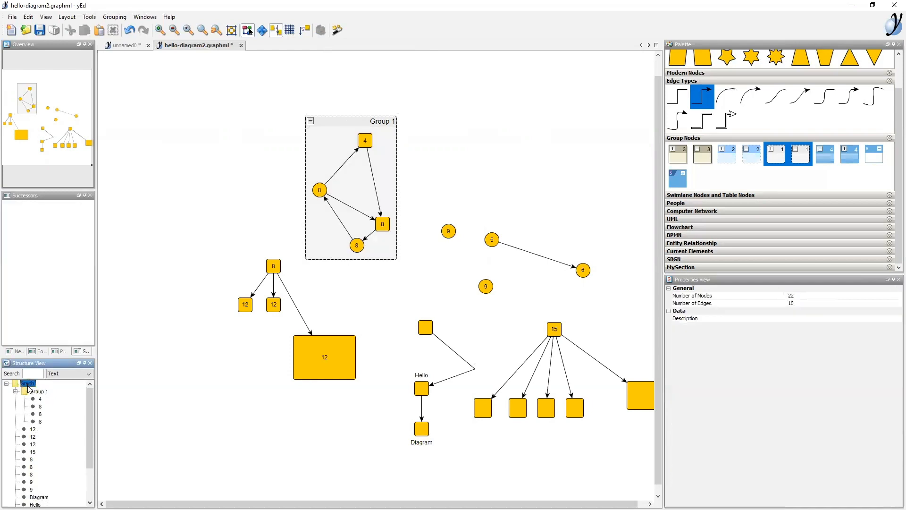
left_click(37, 393)
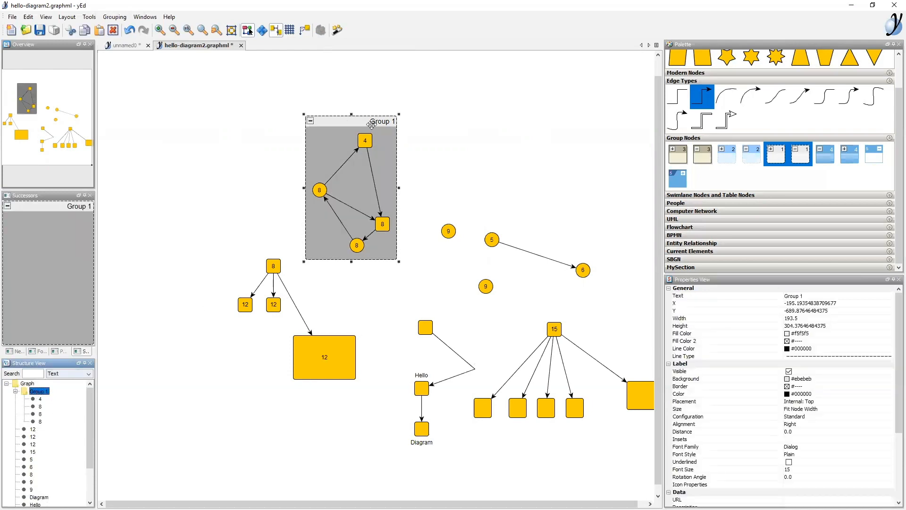
left_click(40, 399)
left_click(40, 406)
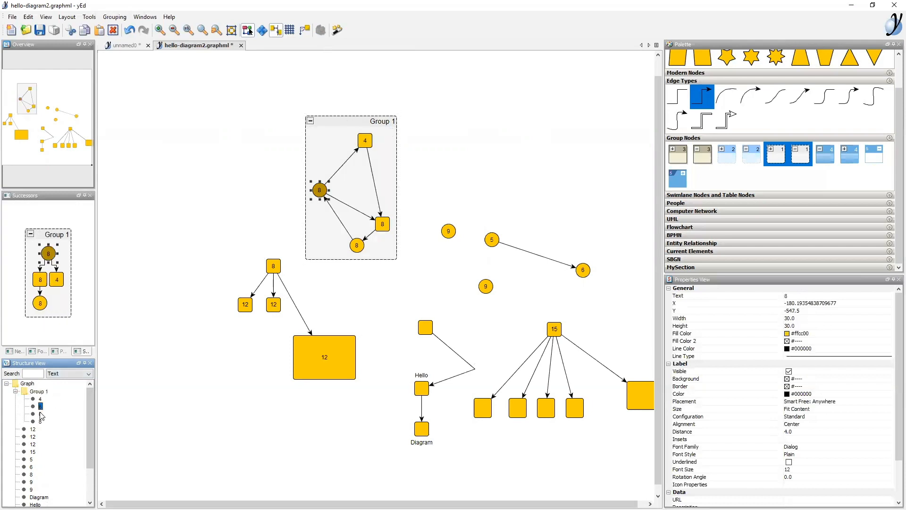
left_click(40, 414)
left_click(40, 422)
left_click(36, 392)
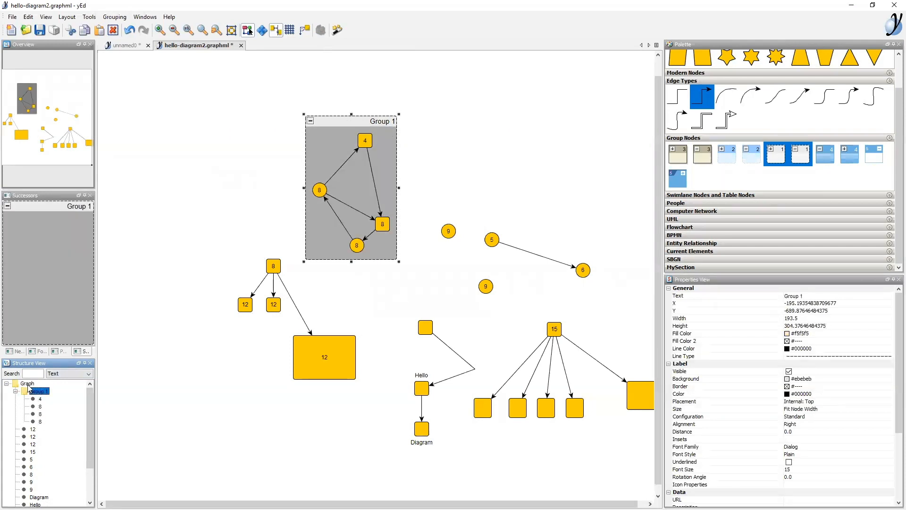
left_click(28, 383)
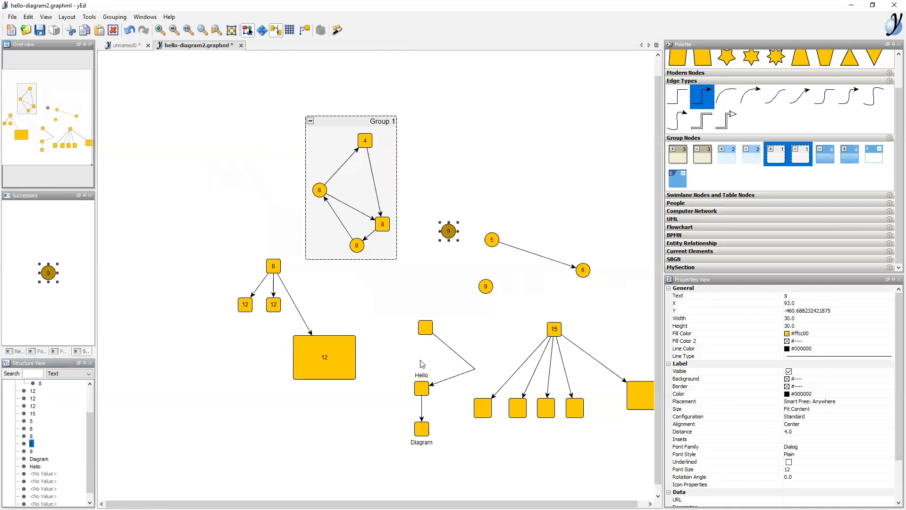
Step: Select the large 12 node, the upper circular 9 node and the blank square above Hello in turn to compare their structure entries
left_click(330, 361)
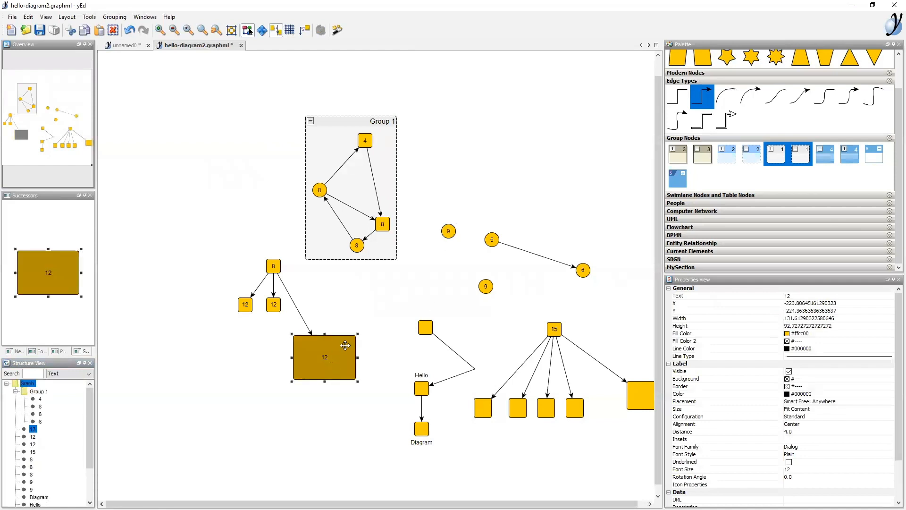
left_click(449, 231)
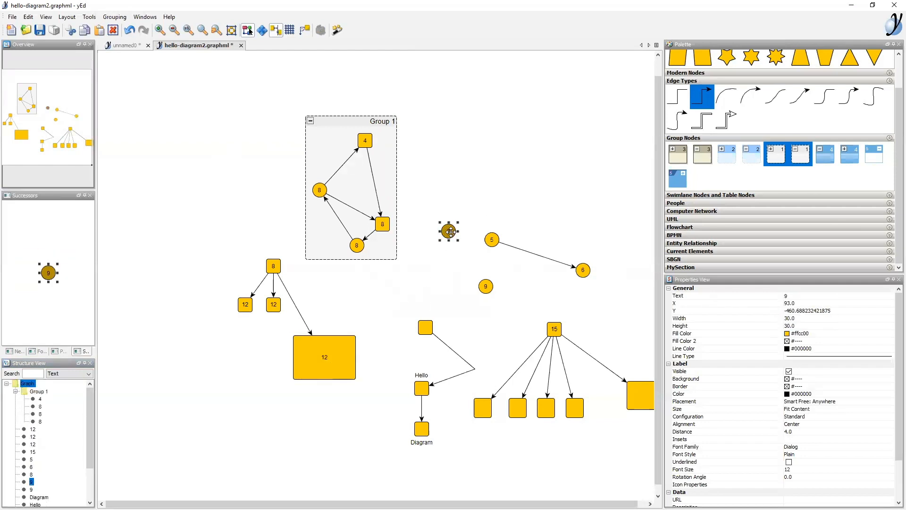
left_click(426, 329)
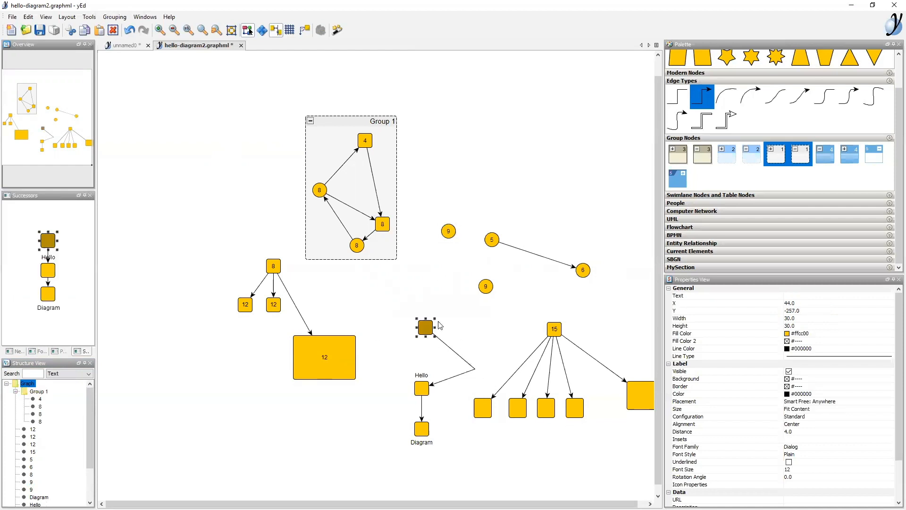
Step: Label the leftmost child of node 15 "first label" and place the label below its node
left_click(487, 413)
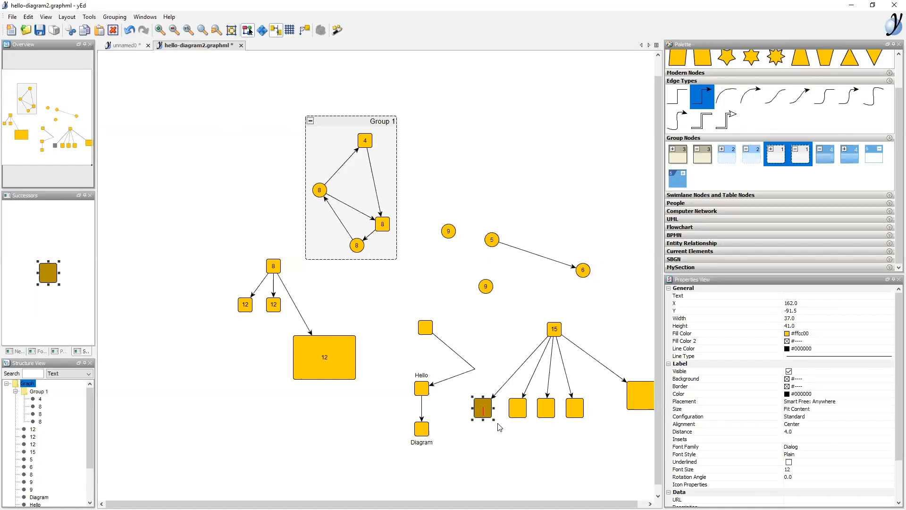
type("first label")
key("Return")
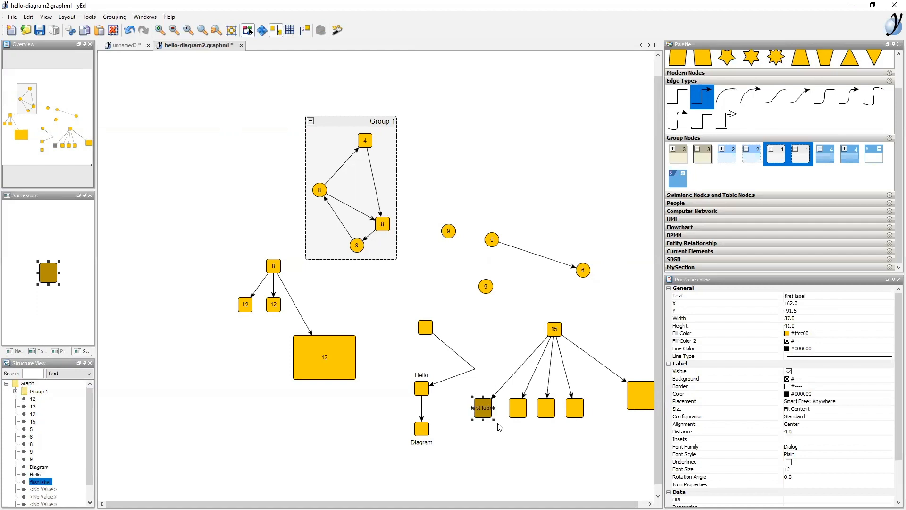
left_click(483, 407)
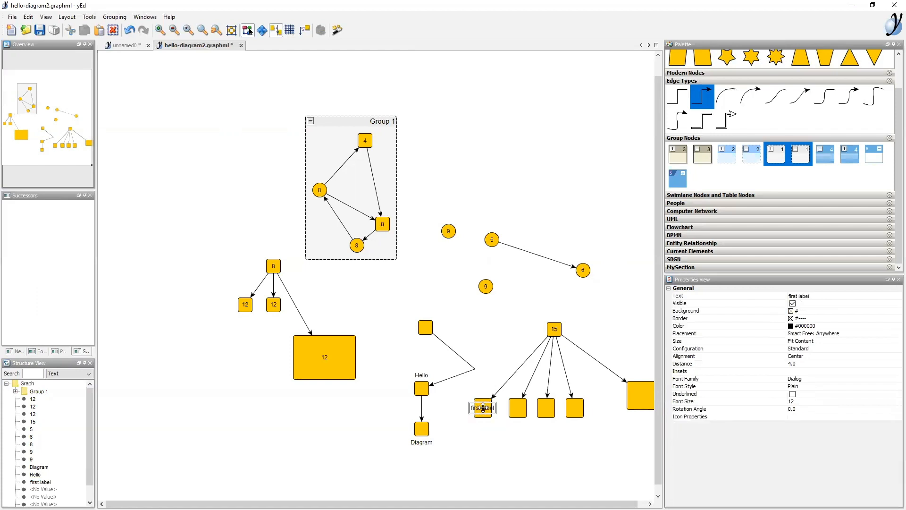
left_click_drag(482, 407, 482, 428)
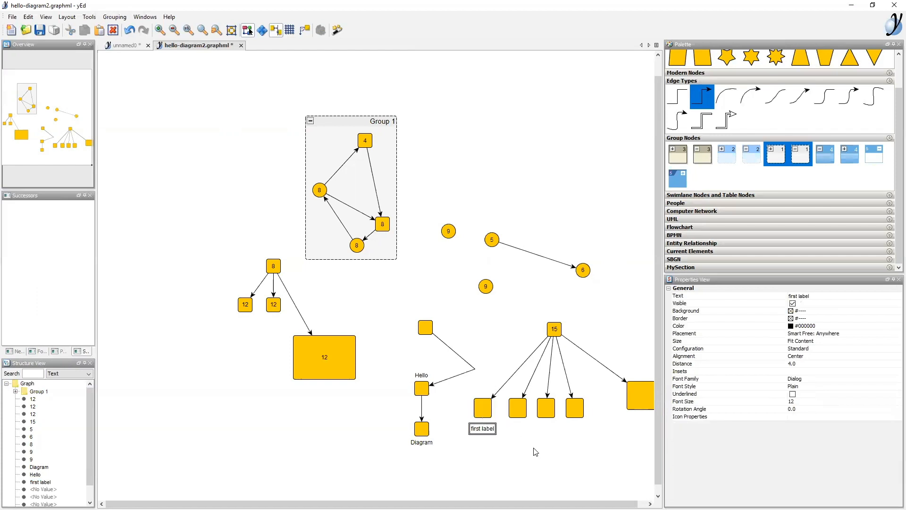
Step: Give the second child of node 15 a three-line label reading "second", "new line" and "next line"
left_click(518, 412)
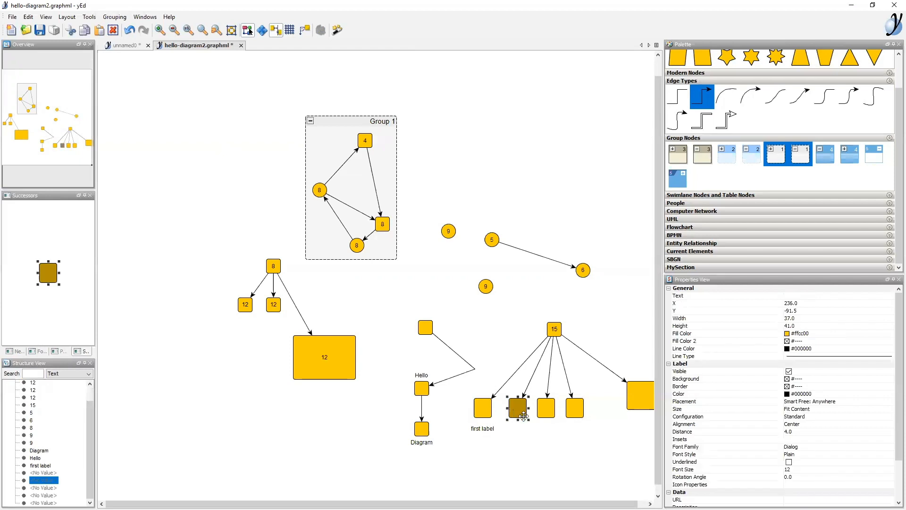
key("F2")
type("second")
key("Return")
key("Return")
key("Return")
type("new line ")
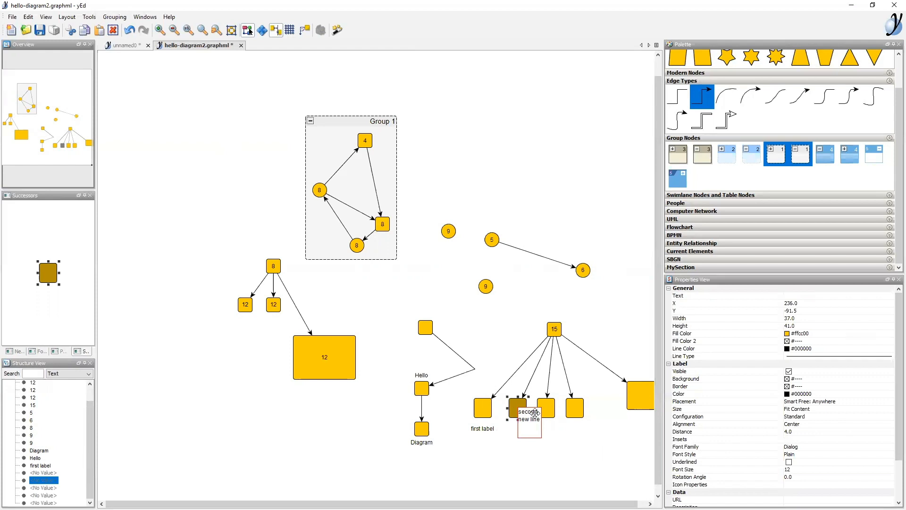
type("next line")
key("Return")
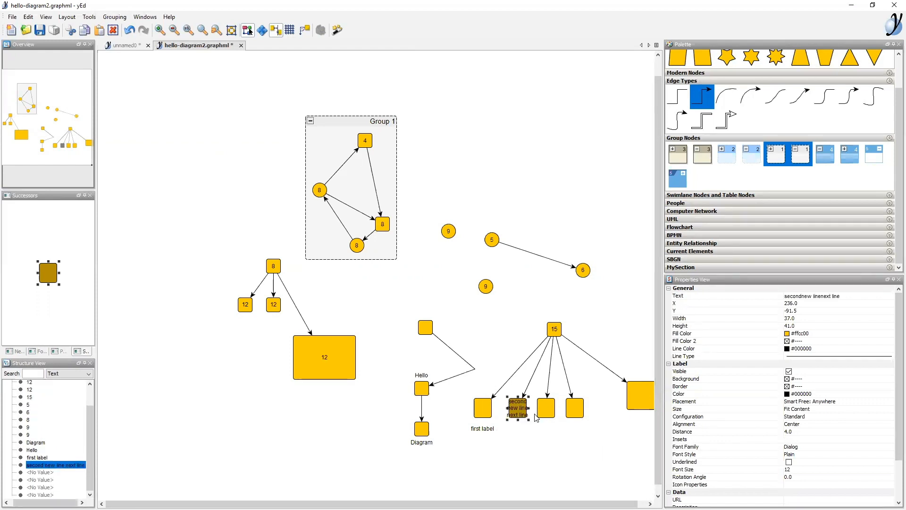
Step: Place the three-line label below its node, and move that node up beside the lower circular 9 node
left_click(521, 410)
left_click_drag(522, 410, 520, 290)
left_click(560, 445)
left_click(514, 331)
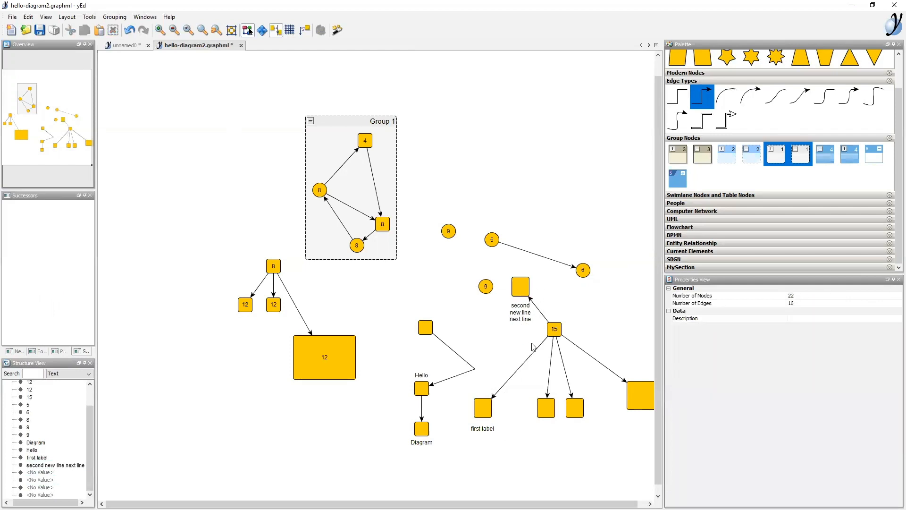
Step: Copy the full three-line label text of the square node beside the lower circular 9 node
left_click(521, 289)
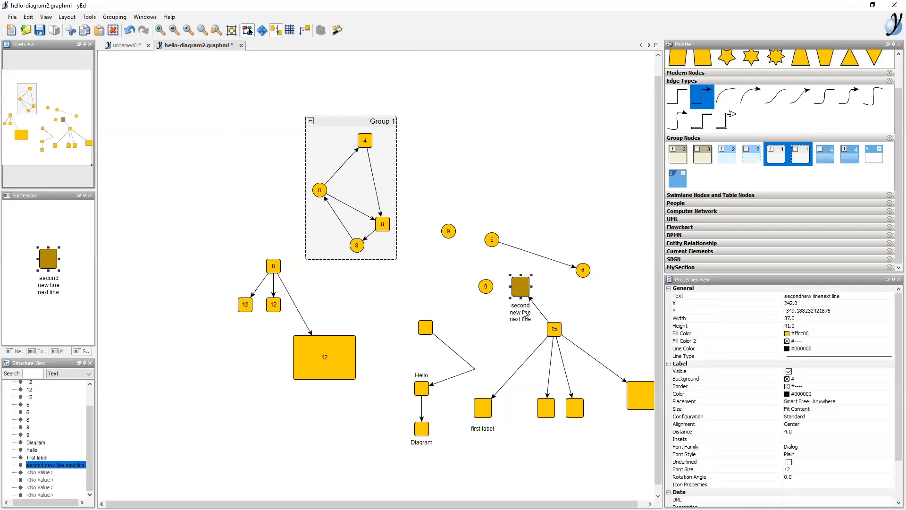
key("F2")
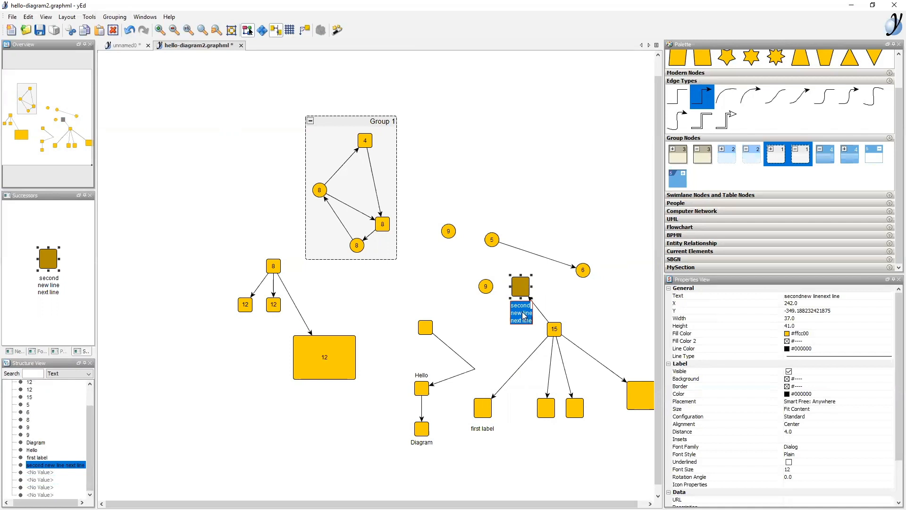
left_click(524, 316)
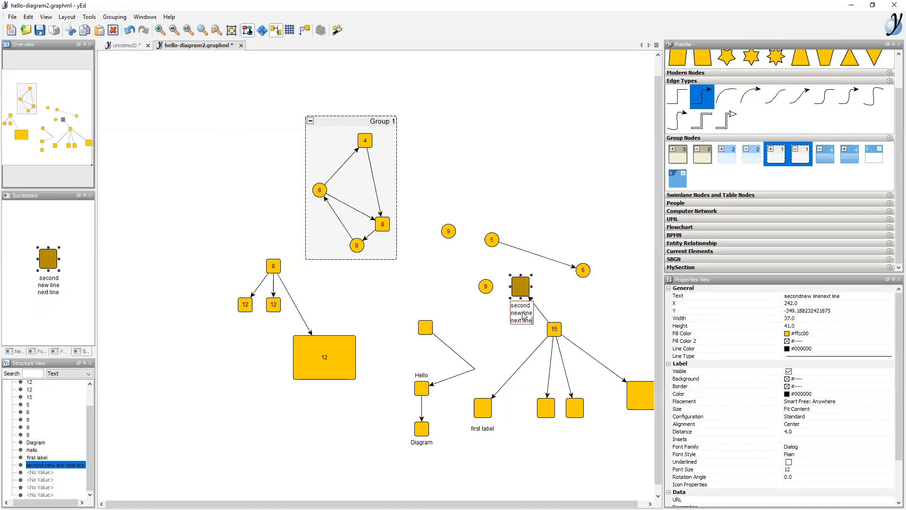
key("shift+Left")
key("shift+Left")
key("shift+Left")
key("shift+Left")
key("shift+Left")
key("shift+Left")
key("shift+Left")
key("shift+Left")
key("shift+Left")
key("shift+Up")
key("shift+Up")
key("ctrl+c")
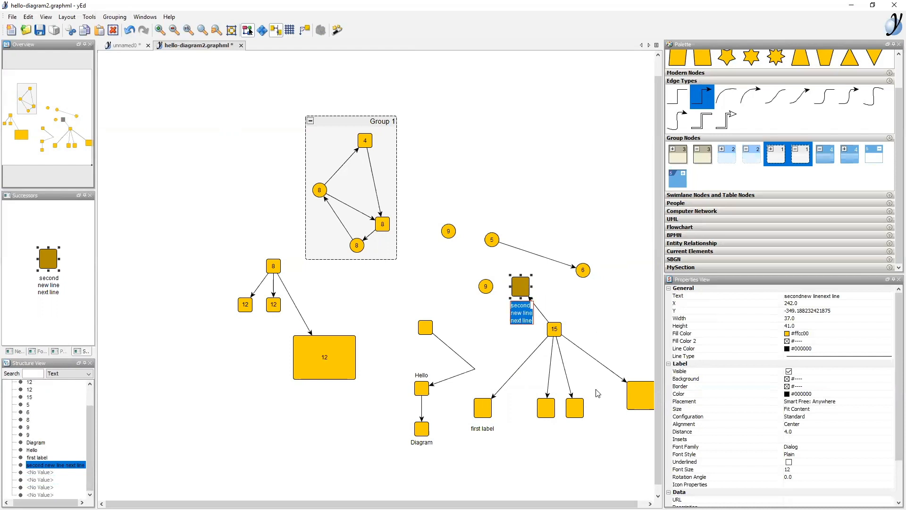
Step: Paste the copied text "second", "new line", "next line" as the label of the blank child directly below node 15
left_click(547, 407)
left_click(546, 407)
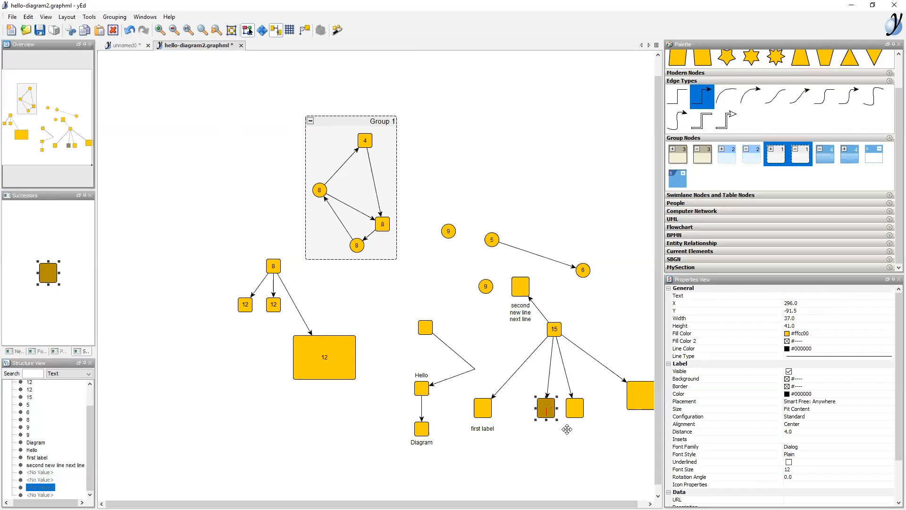
key("F2")
key("ctrl+v")
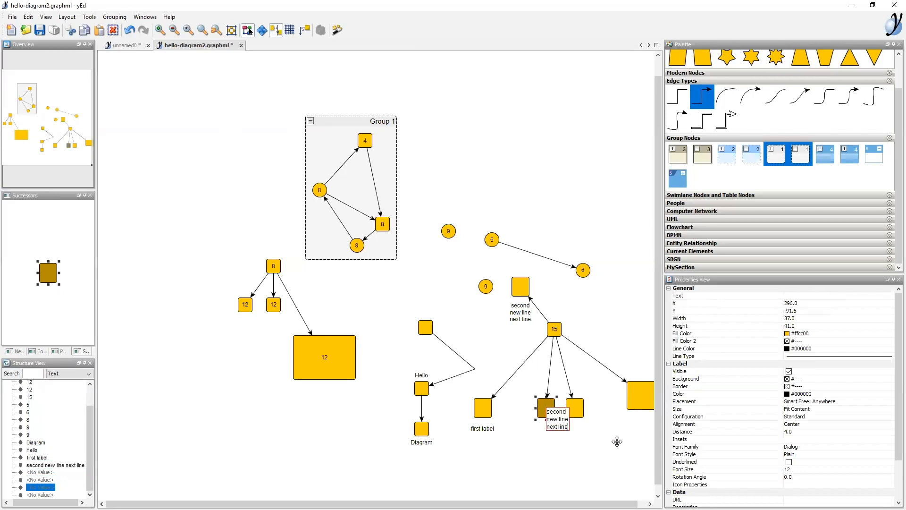
key("Return")
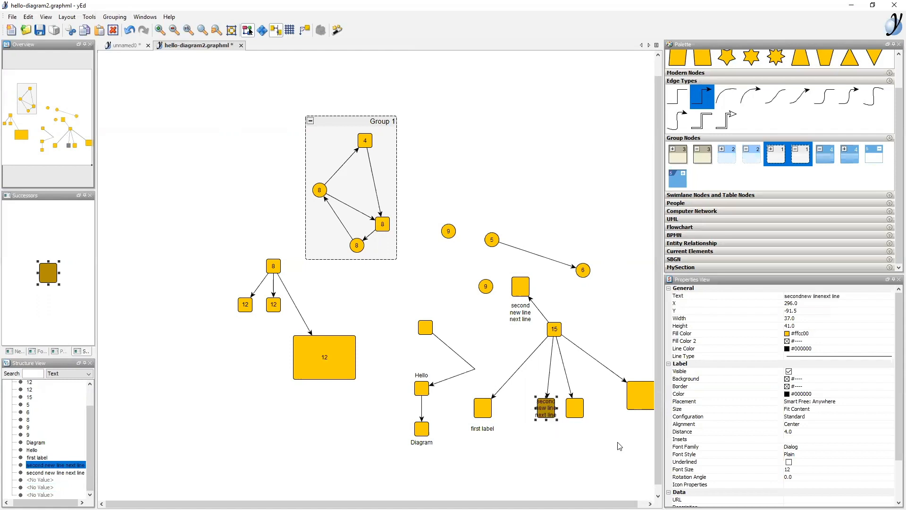
Step: Try the pasted label at slightly different distances below its node, and return it onto the node
left_click(546, 410)
left_click_drag(546, 410, 548, 432)
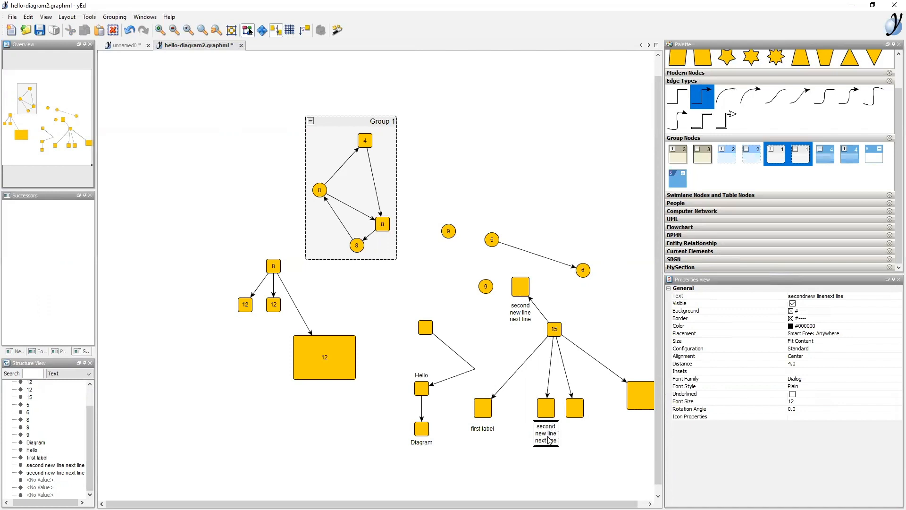
mouse_move(548, 438)
left_mouse_down()
mouse_move(545, 412)
mouse_move(545, 436)
left_mouse_up()
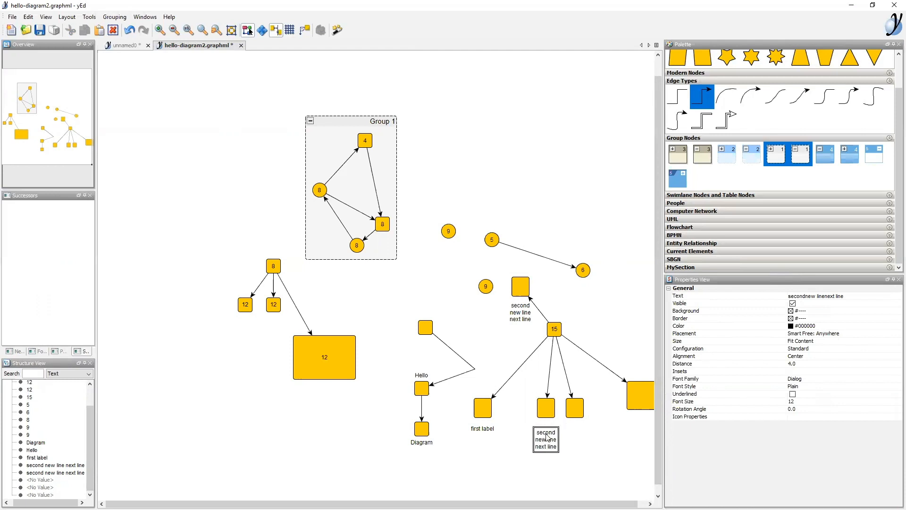
mouse_move(547, 439)
left_mouse_down()
mouse_move(546, 412)
mouse_move(547, 433)
left_mouse_up()
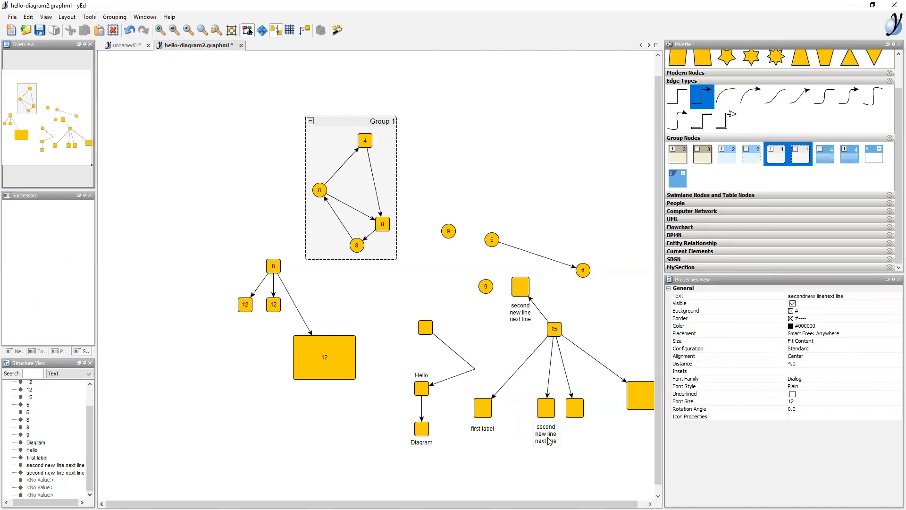
left_click_drag(553, 444, 548, 408)
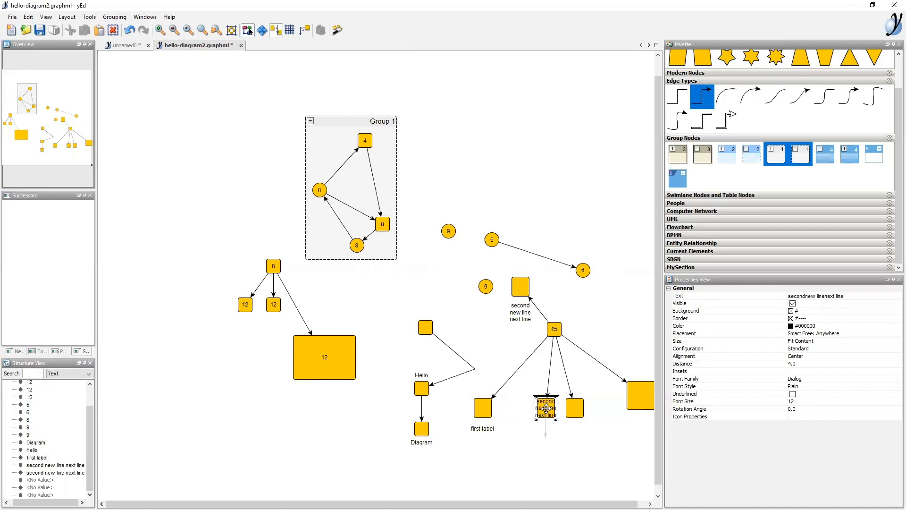
Step: Alternate the selection between the node and its overlapping three-line label to compare their separate properties
left_click(554, 437)
left_click(546, 413)
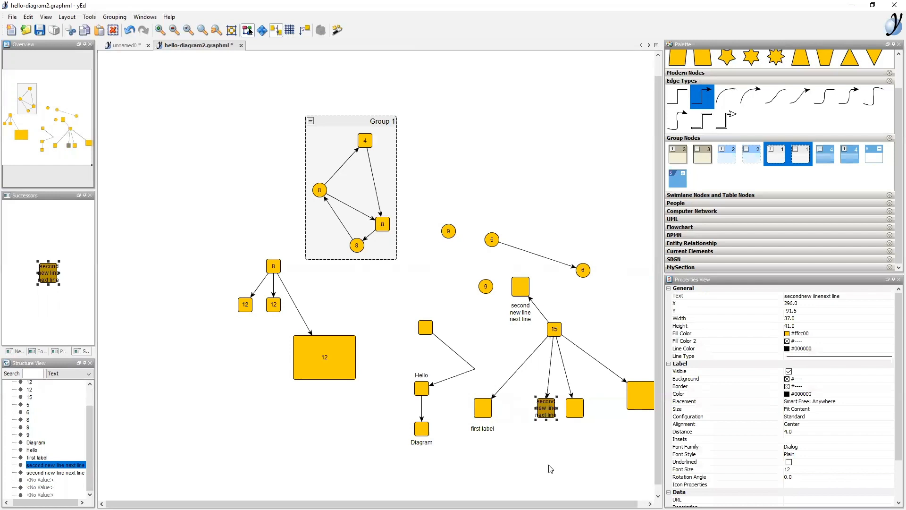
left_click(544, 443)
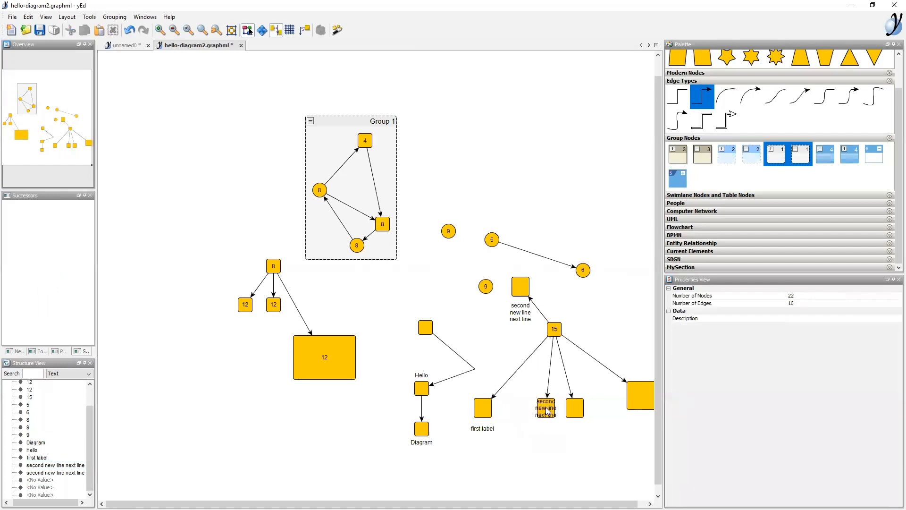
left_click(547, 411)
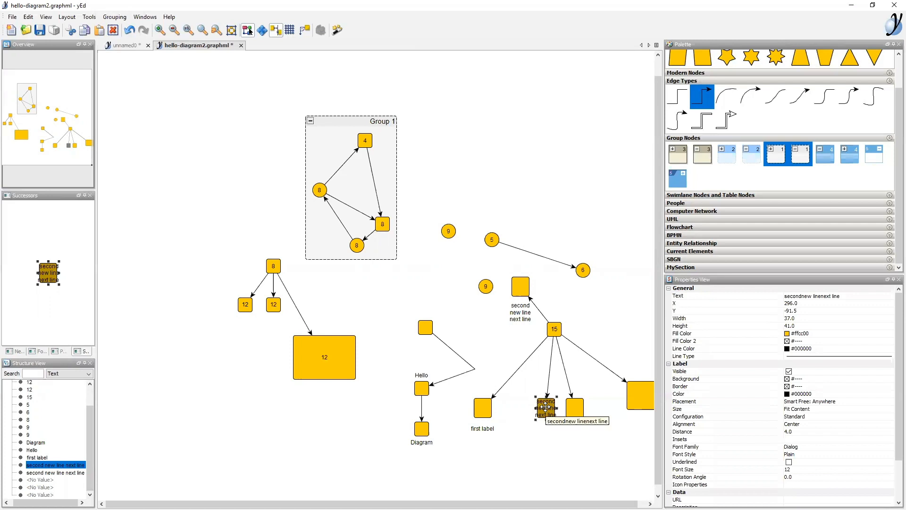
left_click(545, 407)
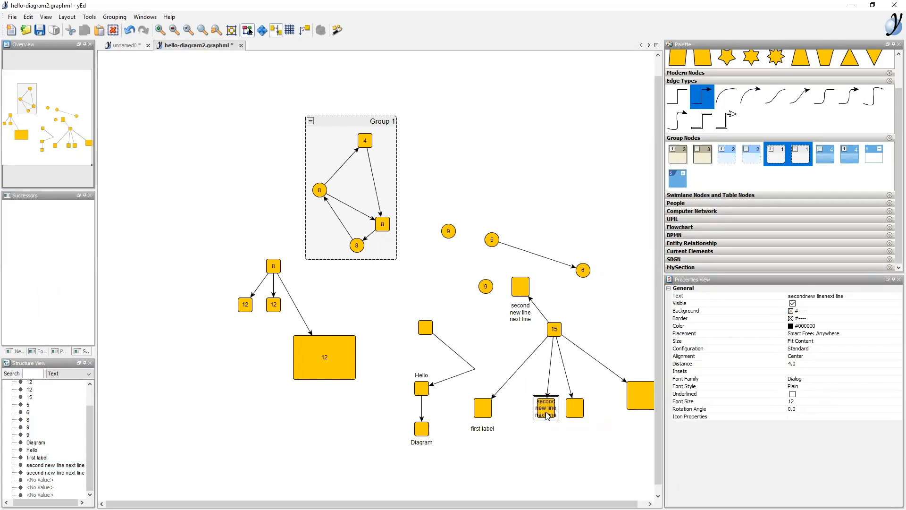
left_click(545, 407)
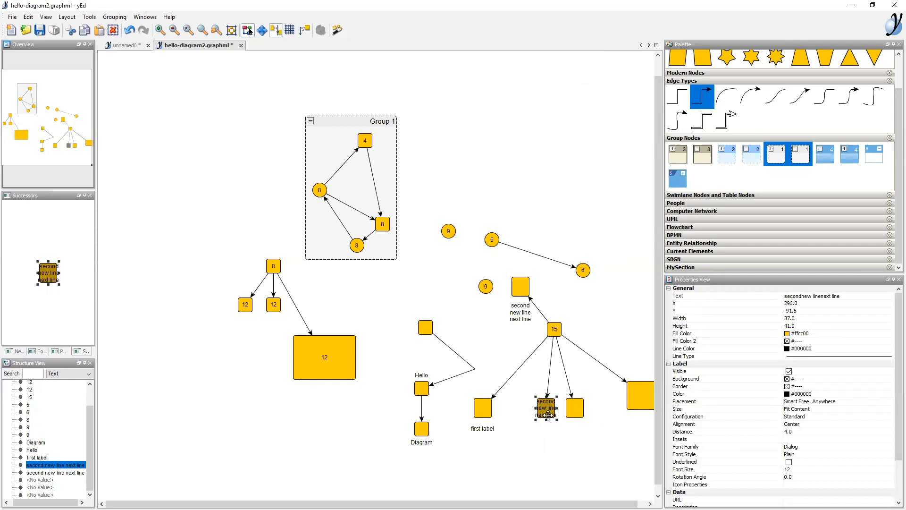
left_click(547, 412)
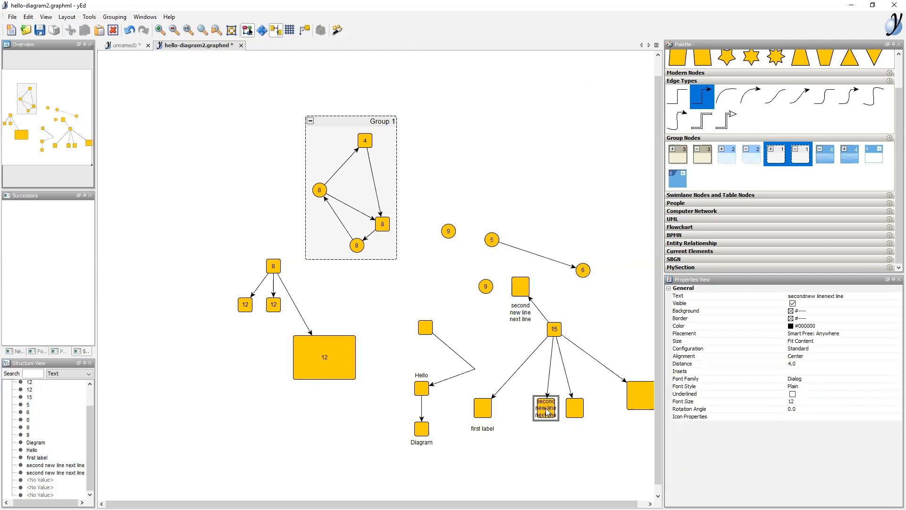
left_click(546, 412)
left_click(547, 413)
left_click(547, 413)
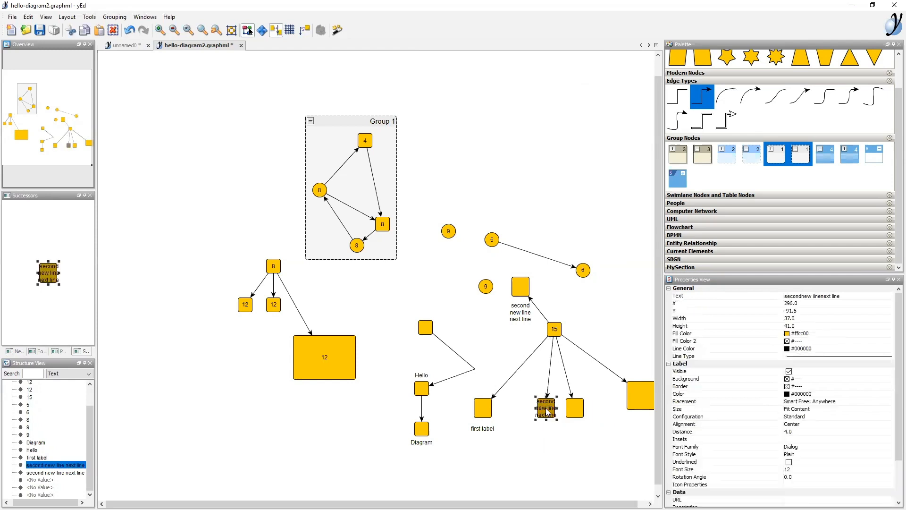
left_click(547, 412)
left_click(547, 412)
left_click(546, 412)
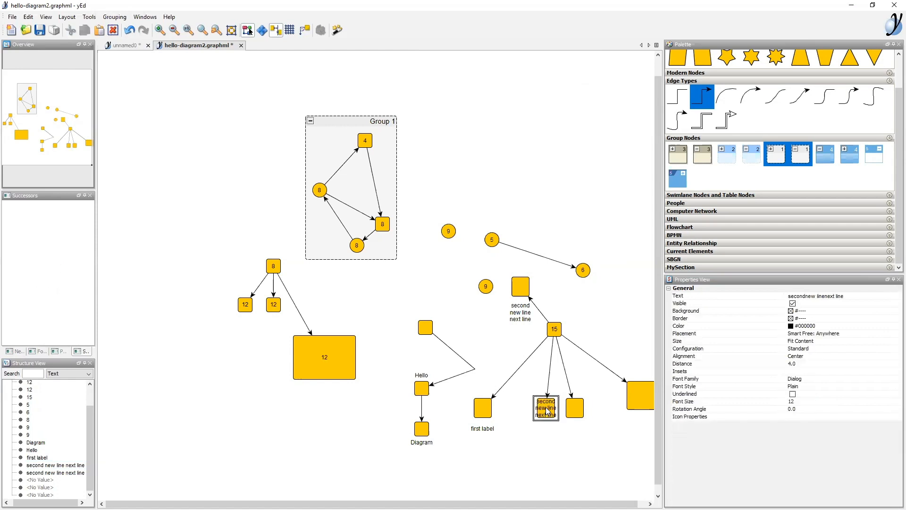
left_click(547, 412)
left_click(547, 412)
left_click(546, 413)
left_click(546, 412)
left_click(547, 413)
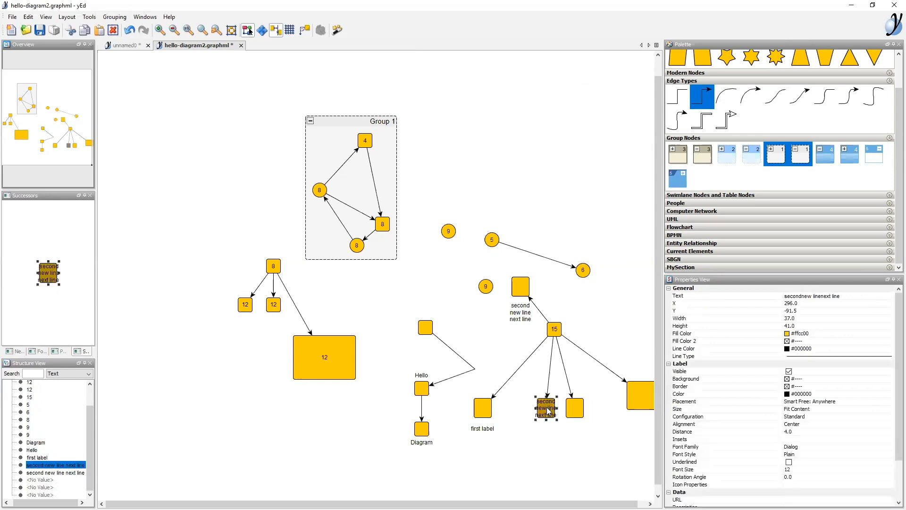
left_click(548, 411)
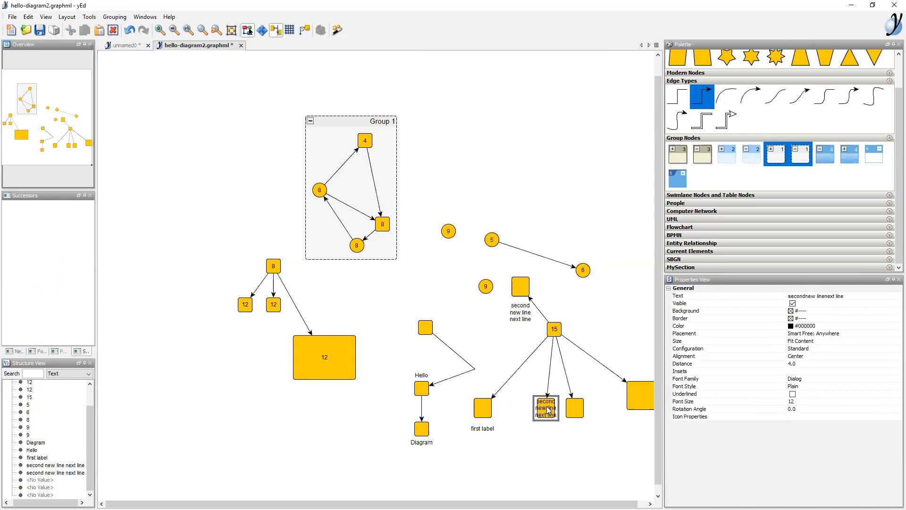
left_click(548, 410)
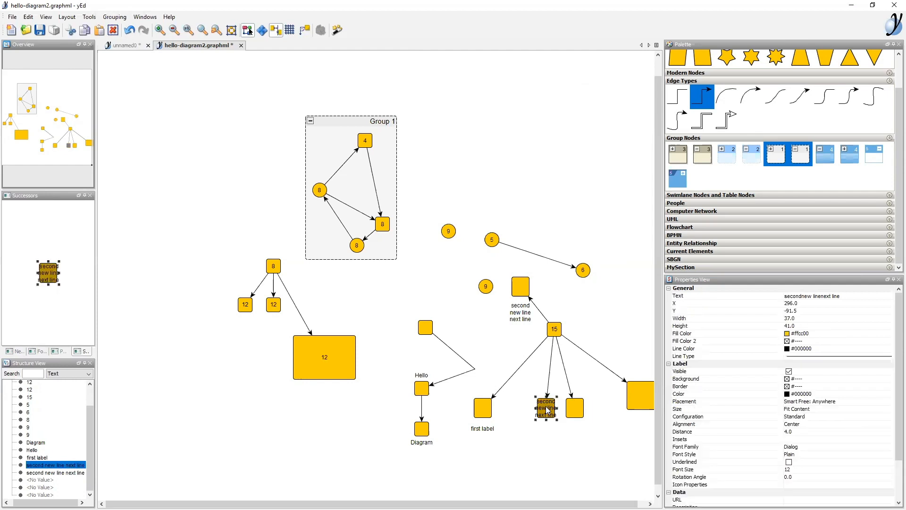
left_click(546, 410)
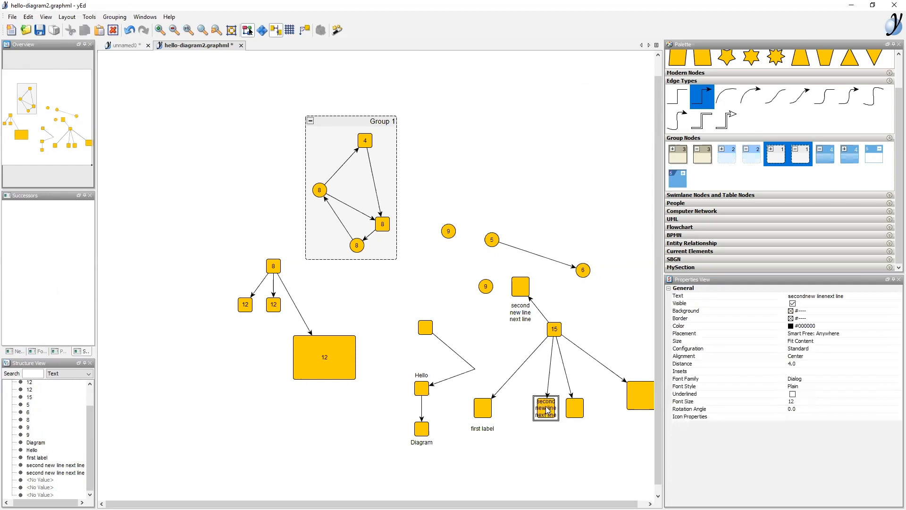
Step: Place the pasted three-line label below its node, and move that node slightly toward the first label node
left_click_drag(548, 410, 548, 434)
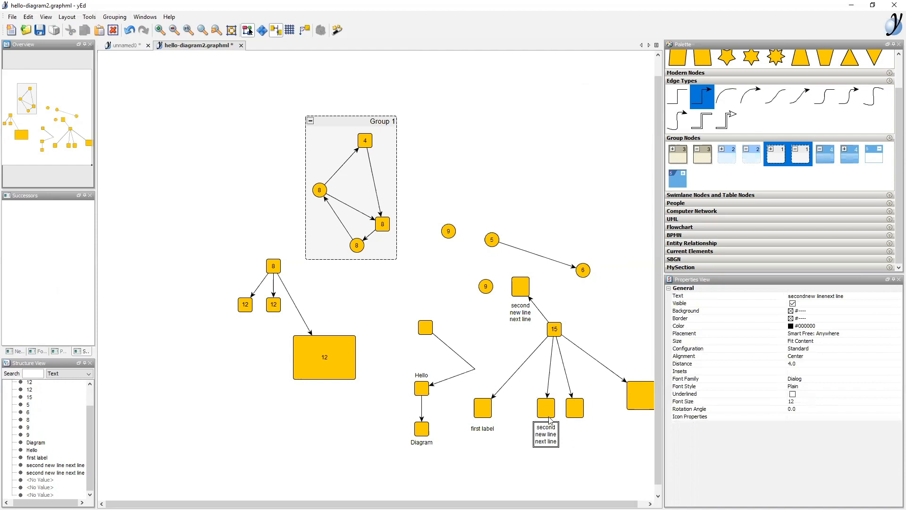
left_click(548, 412)
mouse_move(549, 412)
left_mouse_down()
mouse_move(513, 326)
mouse_move(557, 373)
mouse_move(529, 404)
mouse_move(545, 404)
left_mouse_up()
Step: Move the first label node and the large blank child closer to node 15, and nudge the Hello node slightly down
left_click(483, 409)
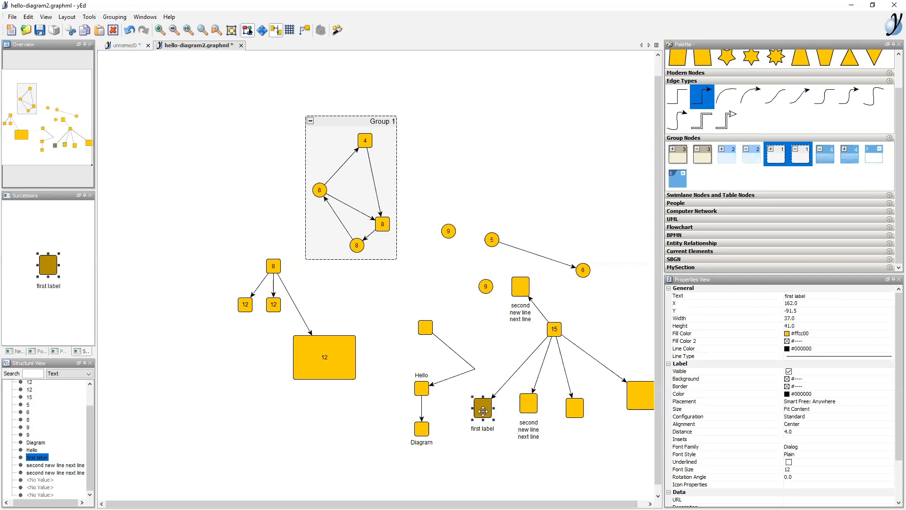
left_click_drag(477, 416, 487, 391)
mouse_move(421, 388)
left_mouse_down()
mouse_move(411, 361)
mouse_move(431, 385)
mouse_move(421, 392)
left_mouse_up()
left_click(479, 413)
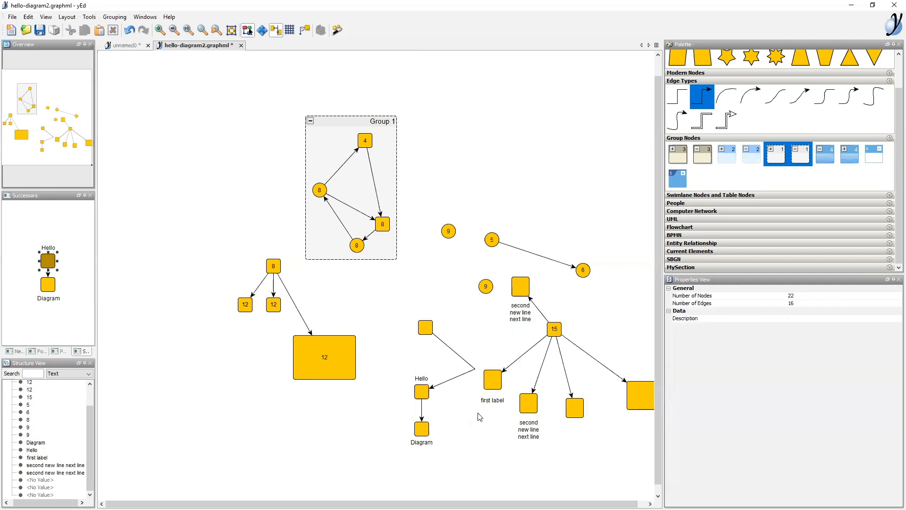
left_click(531, 409)
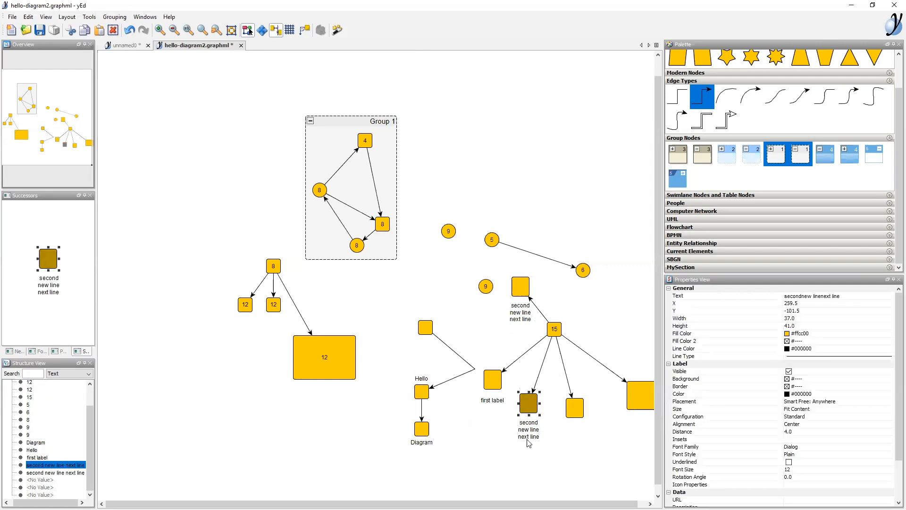
left_click_drag(645, 398, 629, 345)
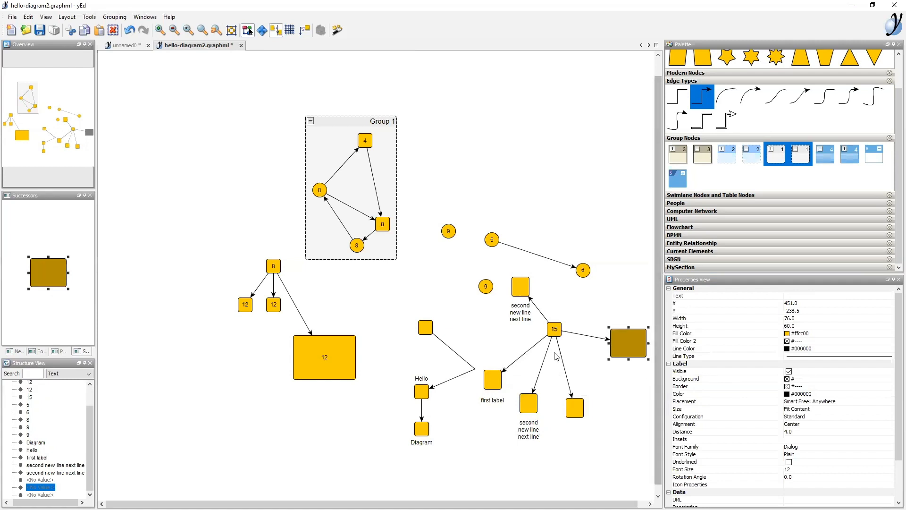
Step: Label the edge from circular node 5 to circular node 6 "edge label"
left_click(534, 257)
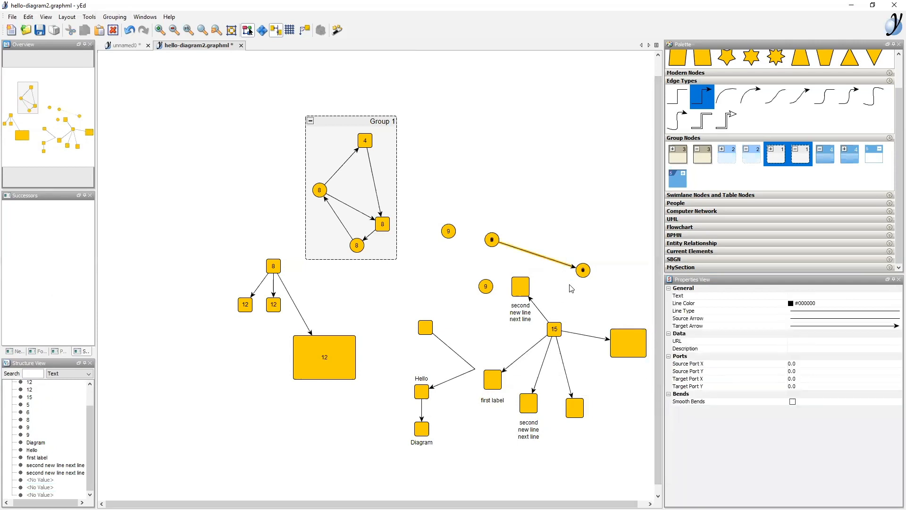
key("F2")
type("edge label")
key("Return")
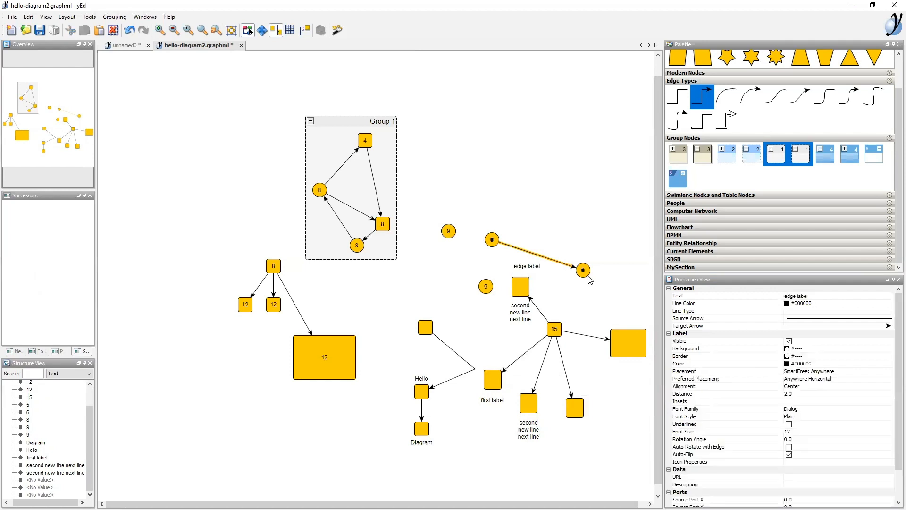
Step: Move nodes 5 and 6 up into the free area beside Group 1, and bend their labelled edge upward at its middle
left_click_drag(585, 273, 557, 129)
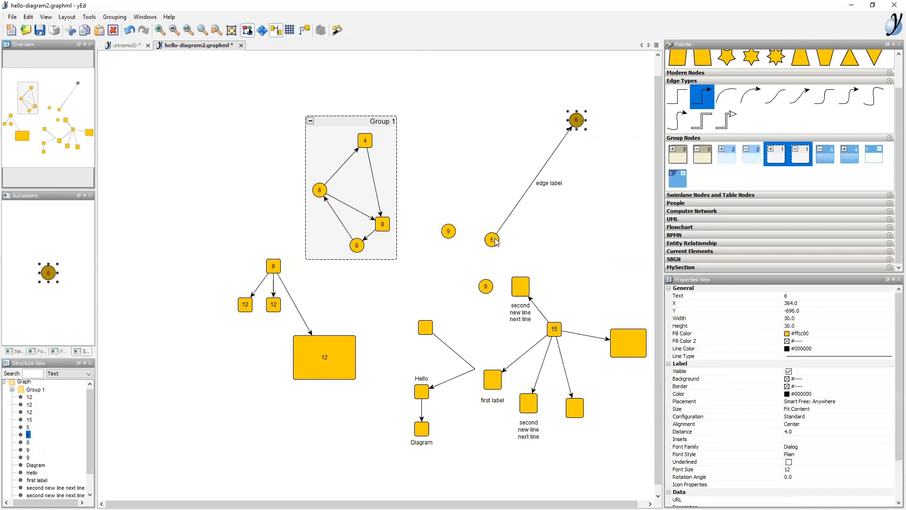
left_click_drag(492, 240, 473, 182)
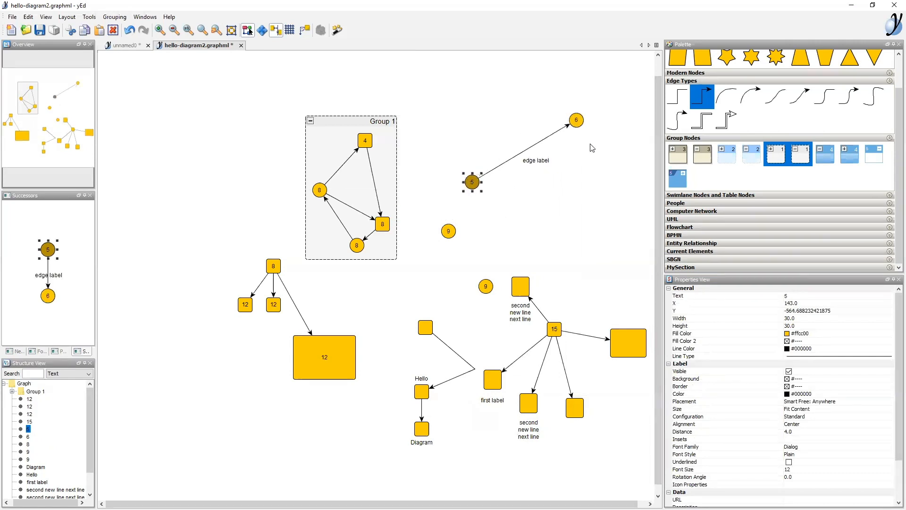
left_click_drag(578, 121, 598, 152)
left_click(547, 168)
left_click_drag(549, 167, 534, 107)
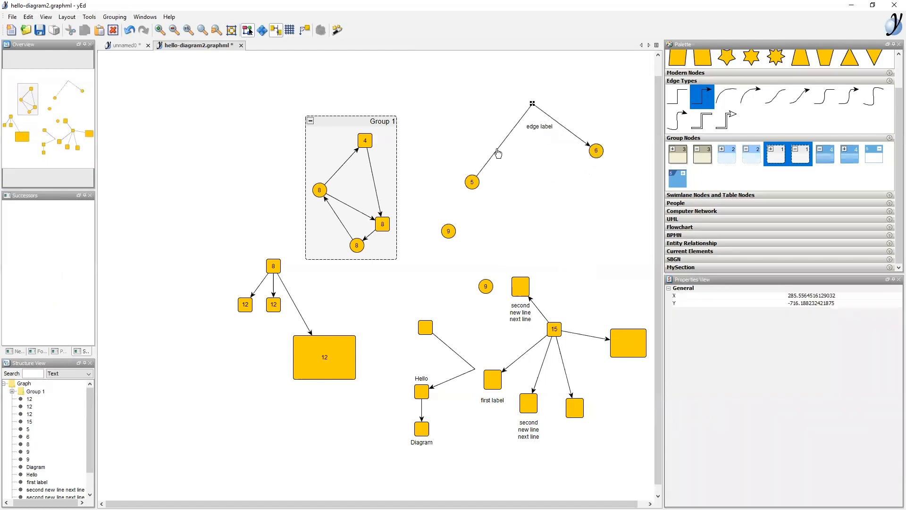
Step: Add two extra bends to the labelled edge between node 5 and its peak, and delete both
left_click_drag(498, 153, 524, 182)
left_click_drag(520, 165, 500, 153)
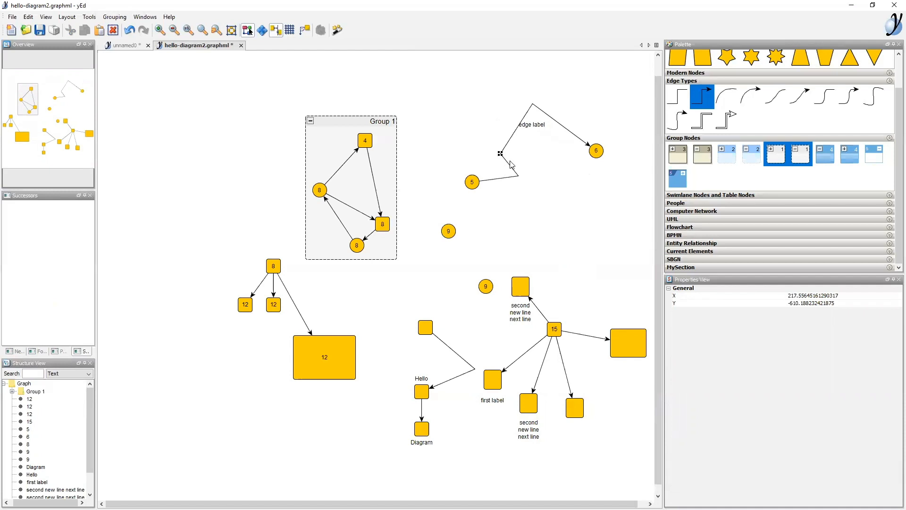
key("Delete")
left_click_drag(502, 165, 536, 186)
key("Delete")
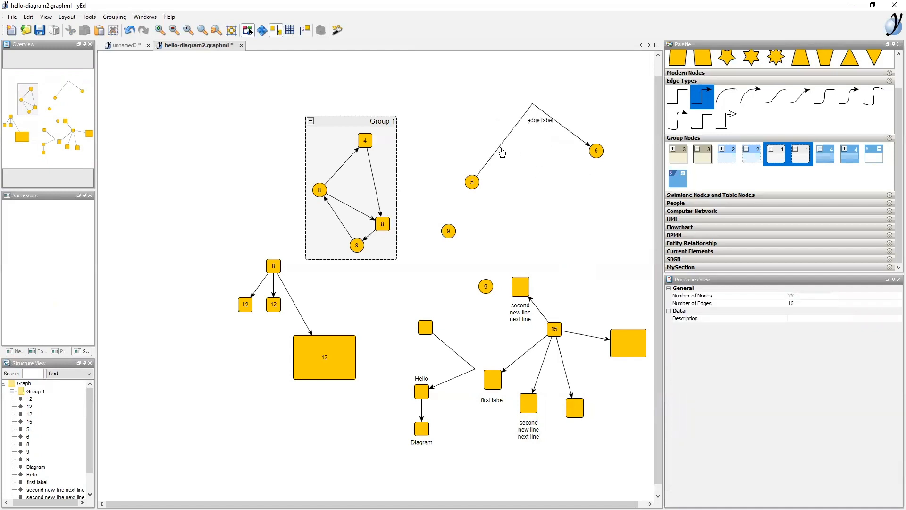
Step: Delete the peak bend of the labelled edge and create a new bend closer to node 5
left_click_drag(524, 95, 547, 123)
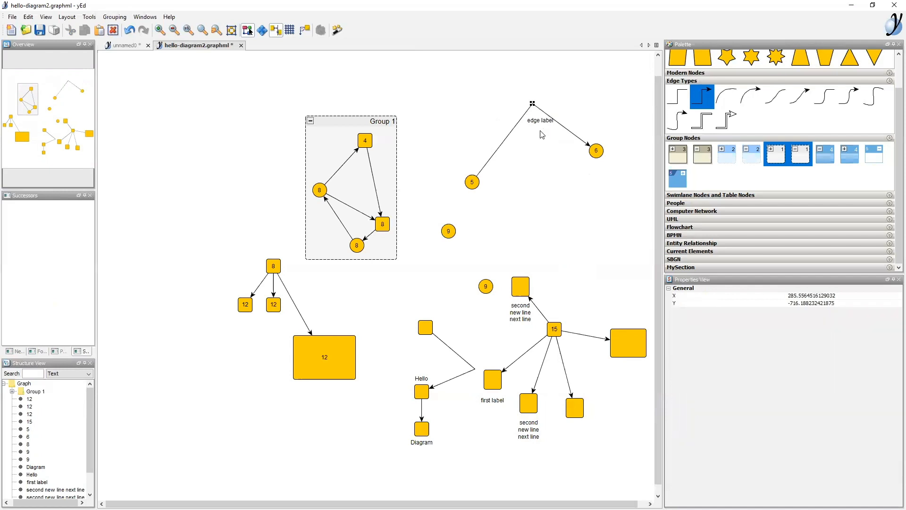
key("Delete")
left_click_drag(522, 175, 505, 121)
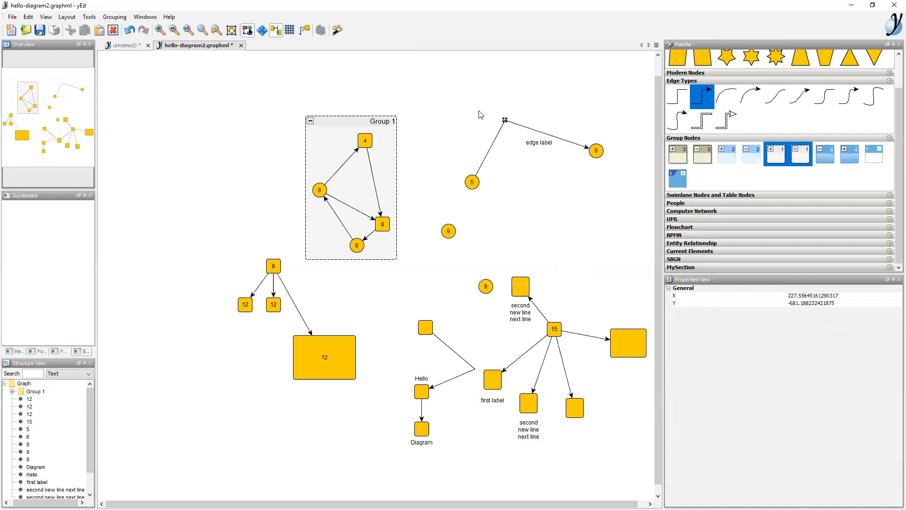
Step: Move the edge label toward node 6, placing it just above the edge's arrow end, and shift node 6 outward
left_click(544, 147)
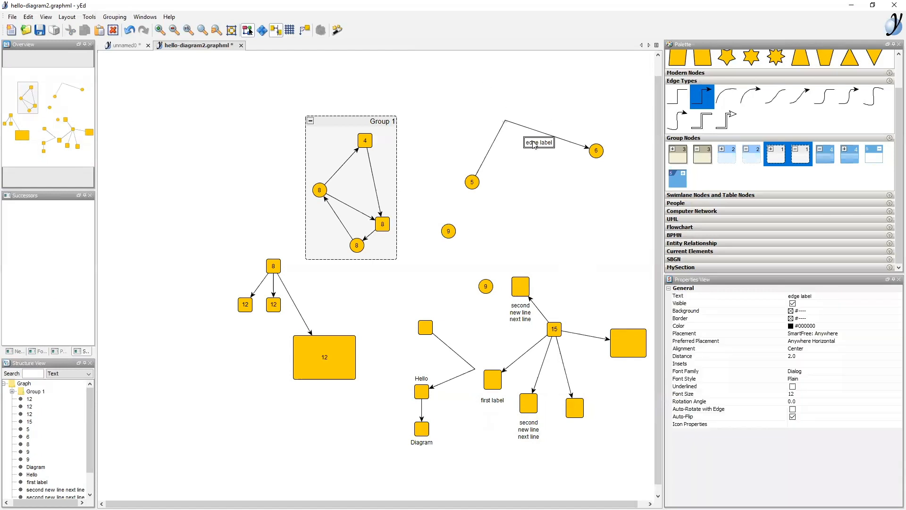
left_click_drag(537, 145, 605, 161)
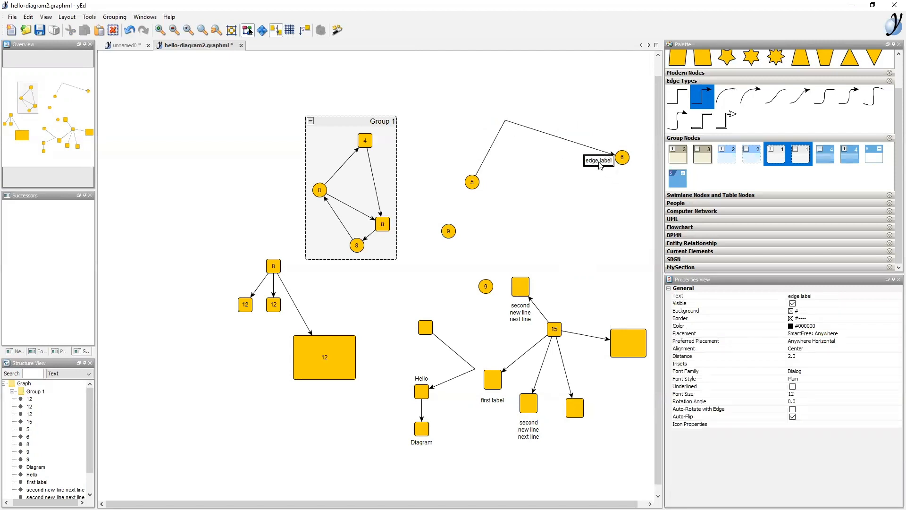
left_click_drag(602, 163, 625, 145)
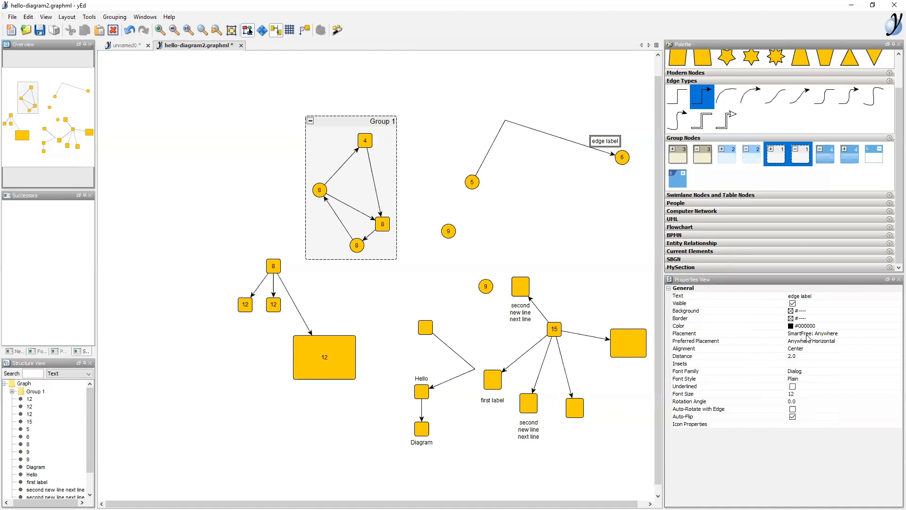
Step: Set the edge label's placement model to 6 Pos with the Head position
left_click(807, 334)
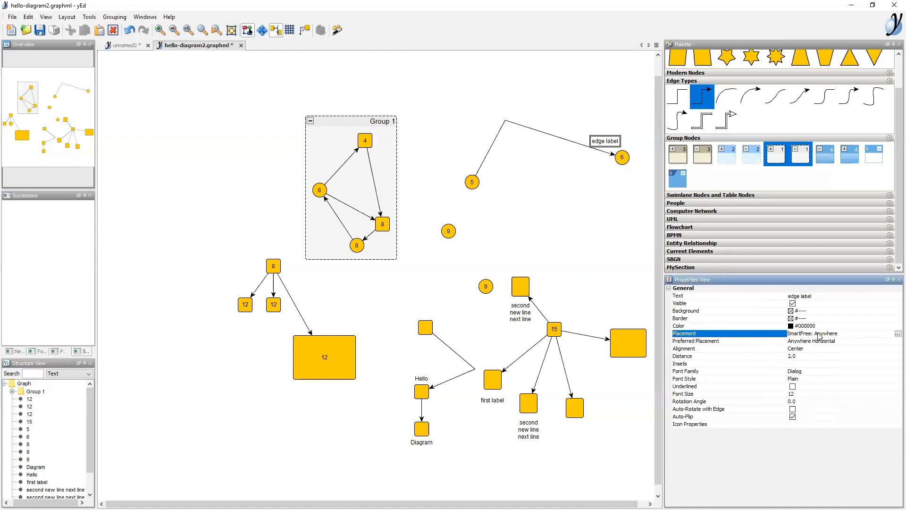
left_click(897, 334)
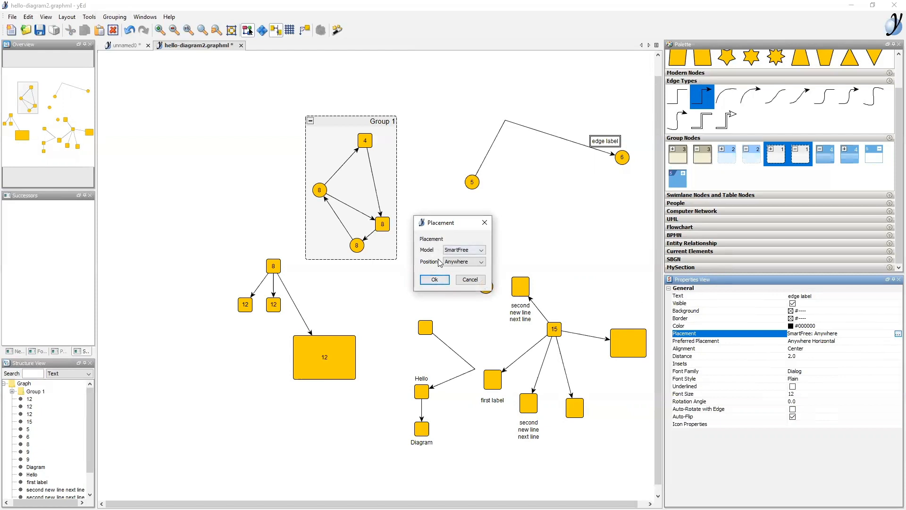
left_click_drag(454, 223, 557, 186)
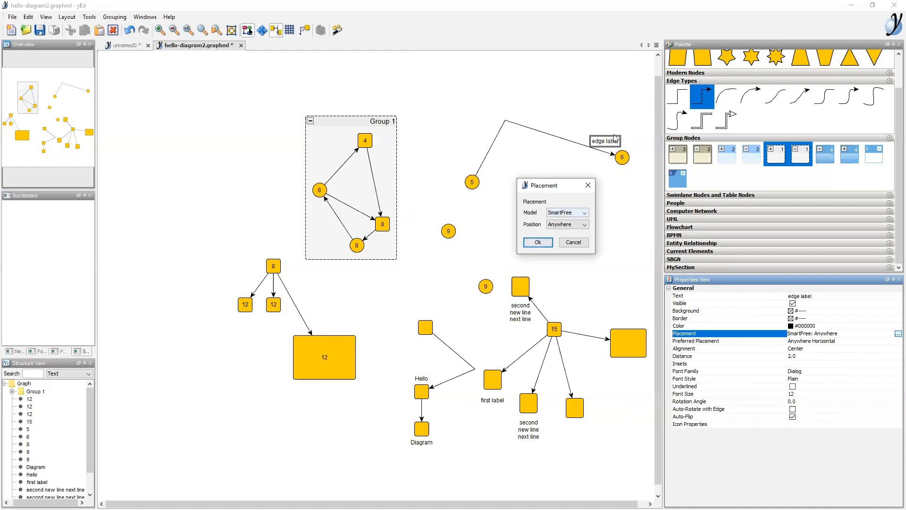
left_click(584, 213)
left_click(568, 240)
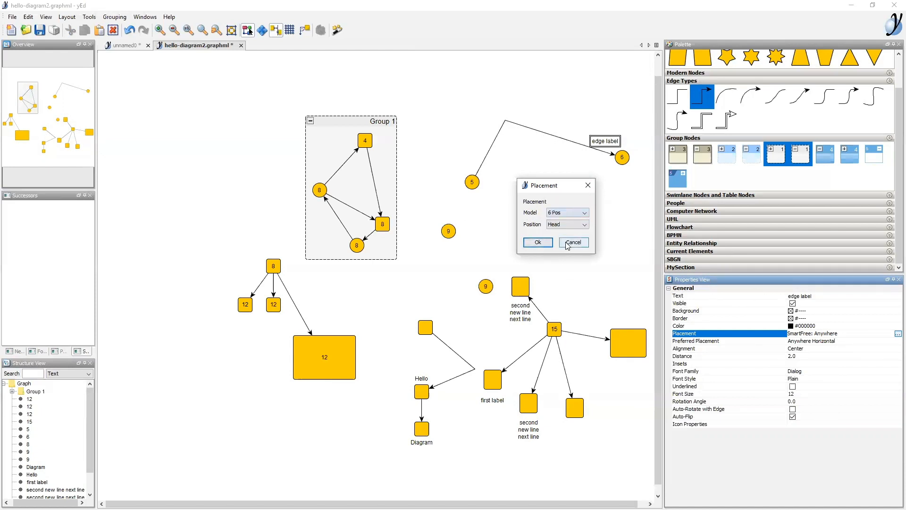
left_click(548, 242)
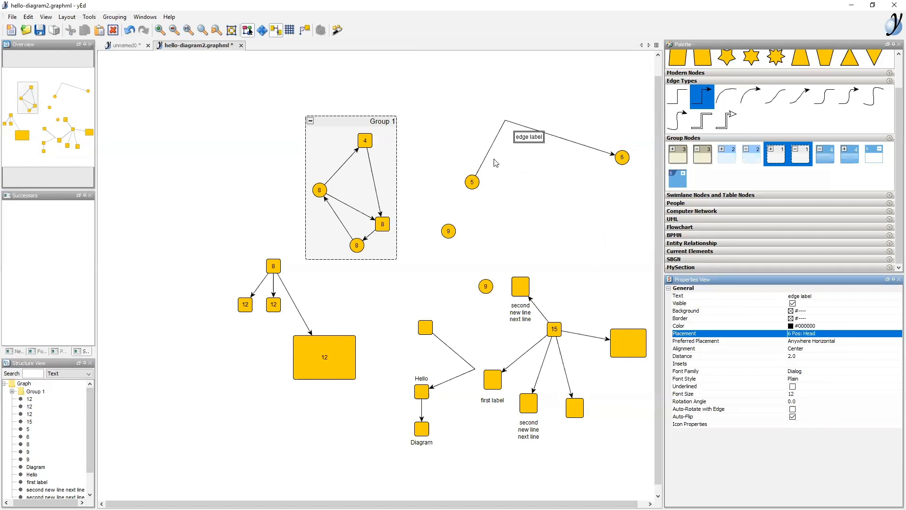
Step: Try the label's preset positions along the edge, snap it to Source Head beside node 5, and reposition nodes 5 and 6
left_click_drag(526, 143, 494, 111)
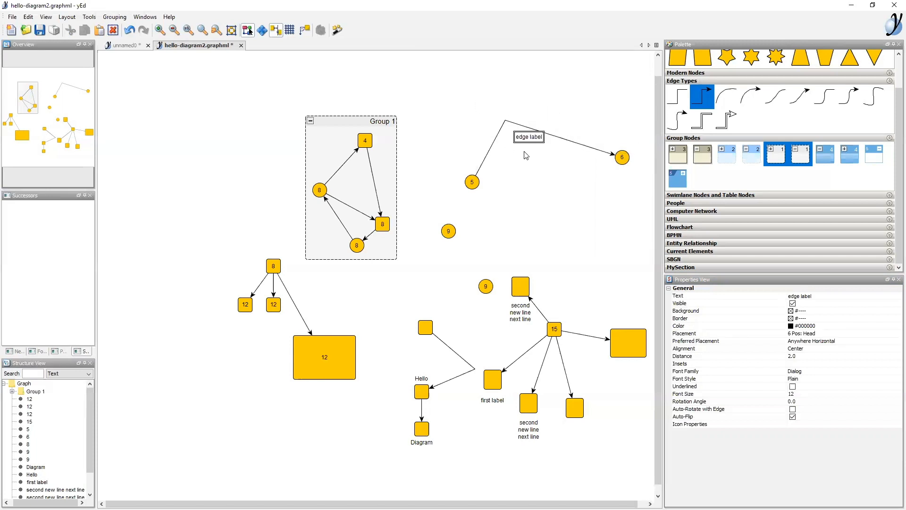
left_click_drag(529, 140, 566, 154)
left_click_drag(625, 161, 444, 165)
left_click(444, 153)
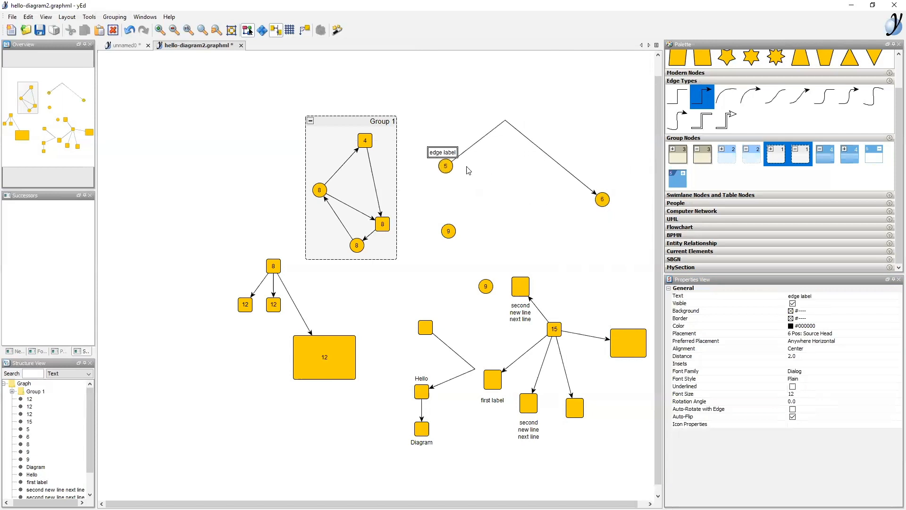
Step: Set the edge label's placement model to SmartFree with the Anywhere position
left_click(801, 334)
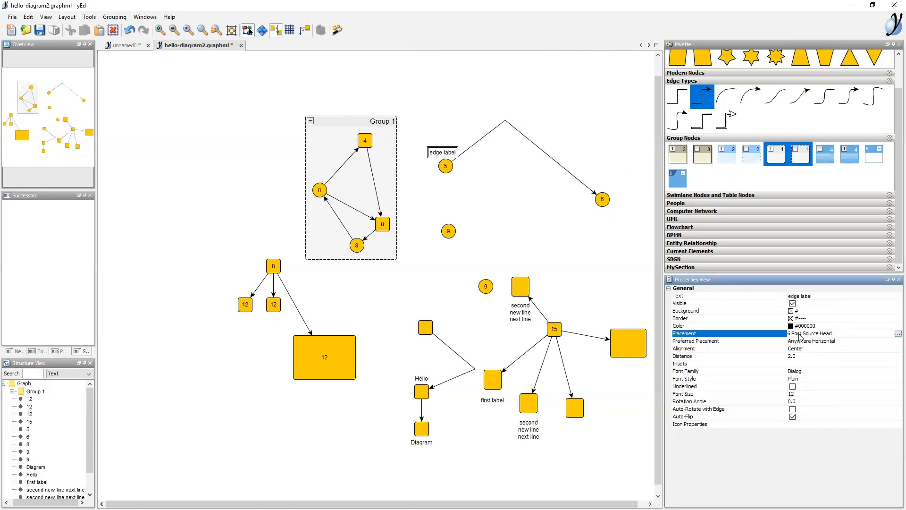
left_click(898, 334)
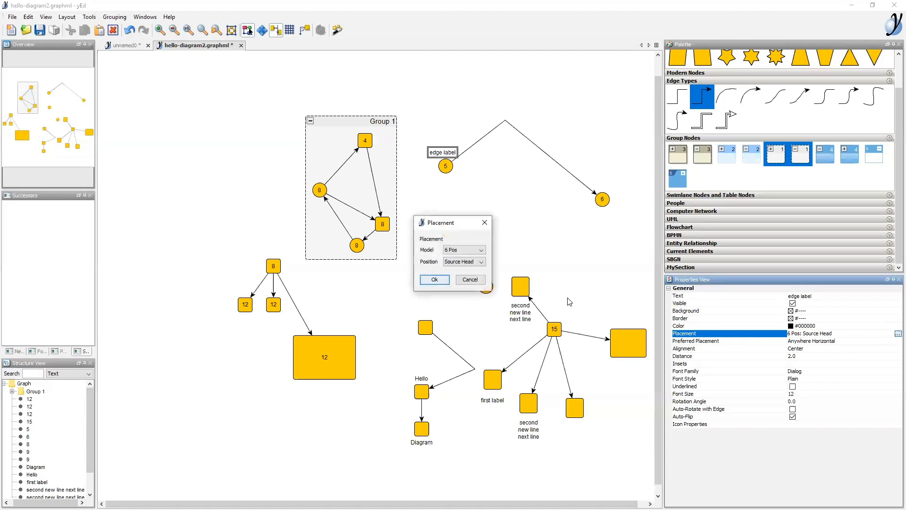
left_click(469, 251)
left_click(465, 260)
left_click(435, 281)
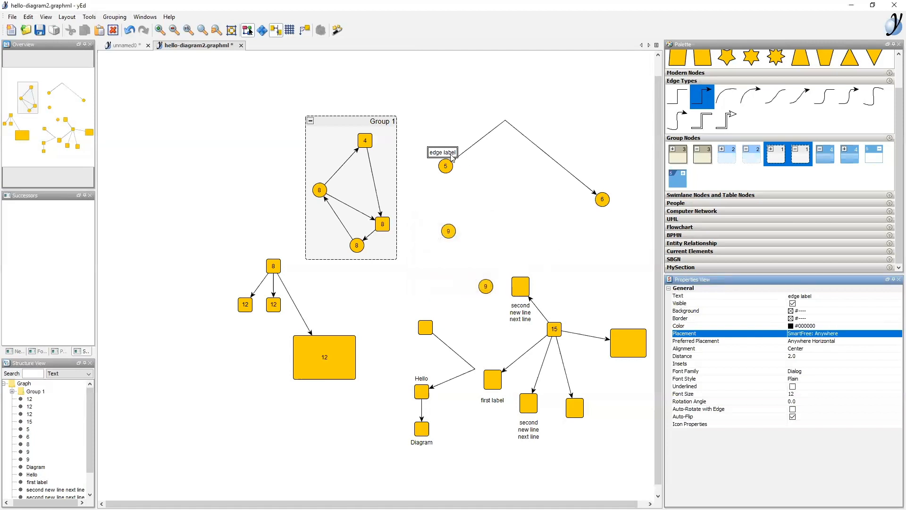
Step: Move the edge label to the node 6 end, raise node 6 slightly, and place the label directly beside it under the edge
left_click_drag(447, 156, 589, 178)
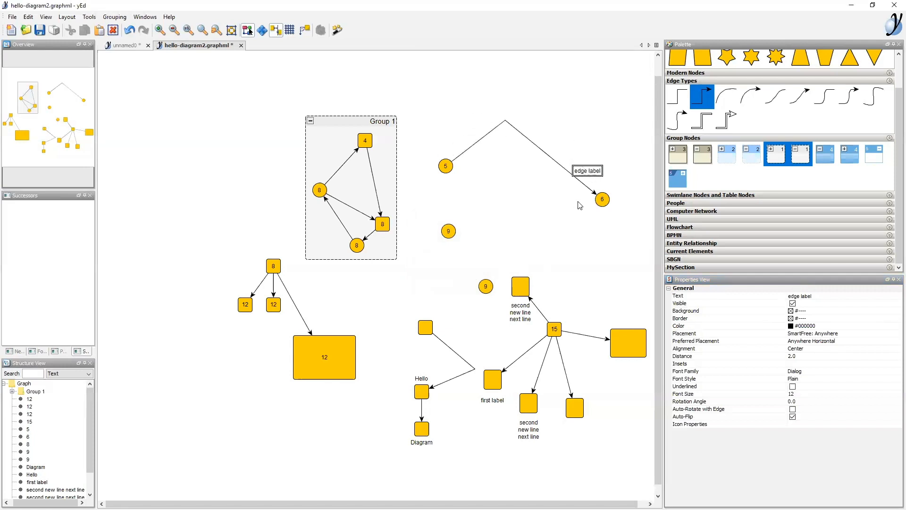
left_click(603, 199)
mouse_move(602, 200)
left_mouse_down()
mouse_move(612, 134)
mouse_move(602, 183)
left_mouse_up()
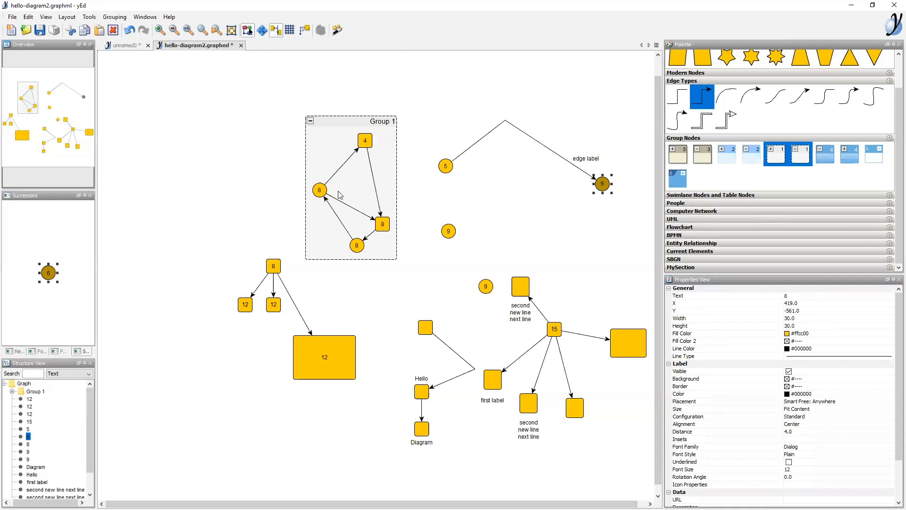
left_click_drag(584, 167, 568, 188)
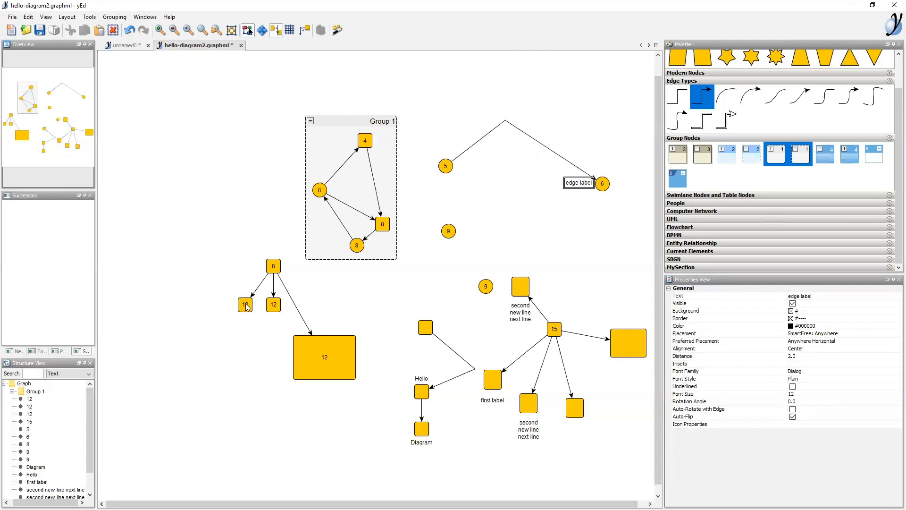
Step: Try different spots around parent node 8 for its outer small child 12, ending with it below Group 1
mouse_move(245, 304)
left_mouse_down()
mouse_move(200, 304)
mouse_move(240, 304)
mouse_move(220, 286)
mouse_move(239, 305)
mouse_move(204, 307)
mouse_move(249, 305)
mouse_move(235, 306)
left_mouse_up()
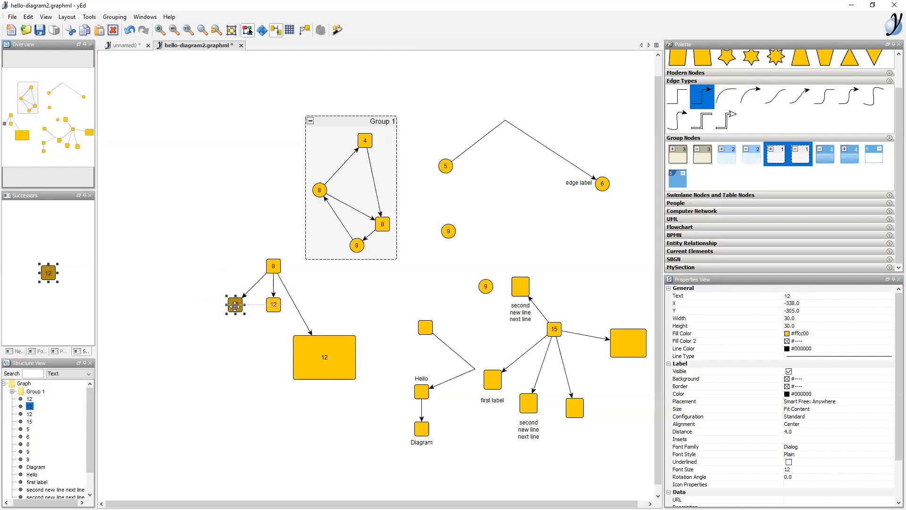
left_click_drag(235, 306, 272, 352)
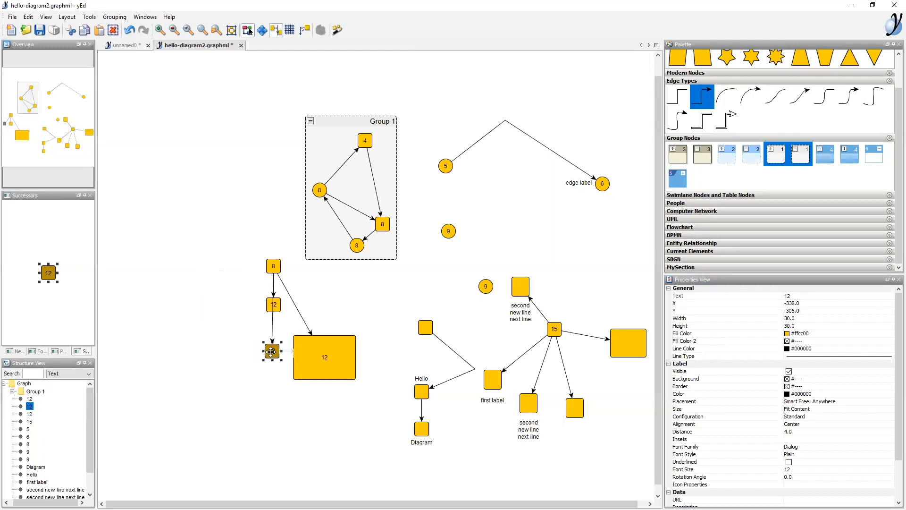
left_click_drag(271, 352, 356, 298)
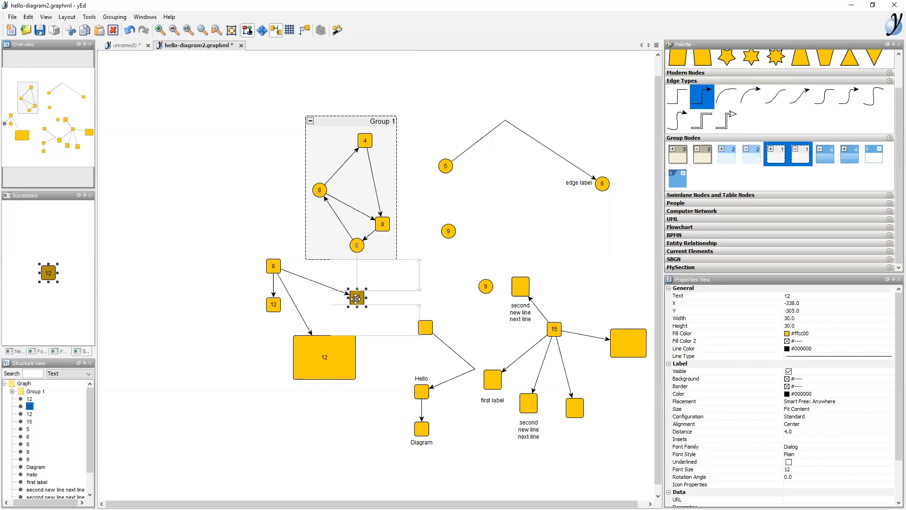
left_click_drag(356, 299, 356, 298)
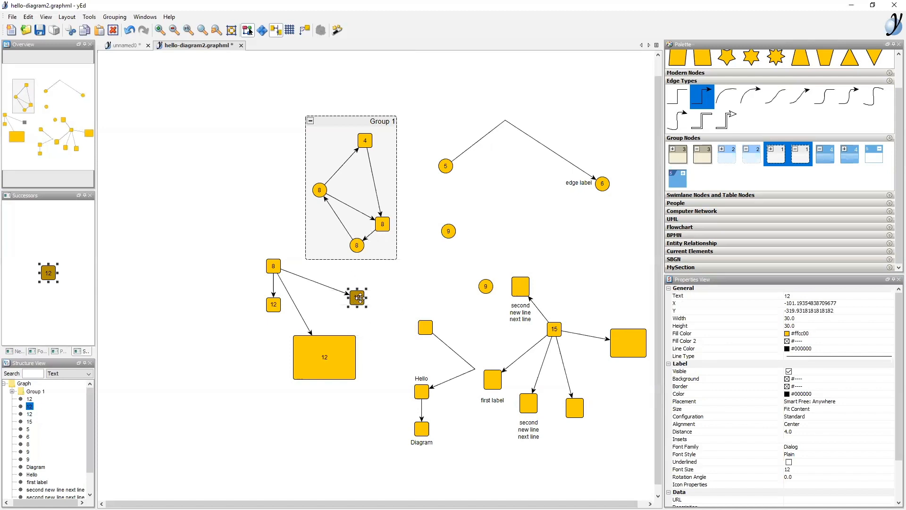
left_click_drag(357, 298, 233, 266)
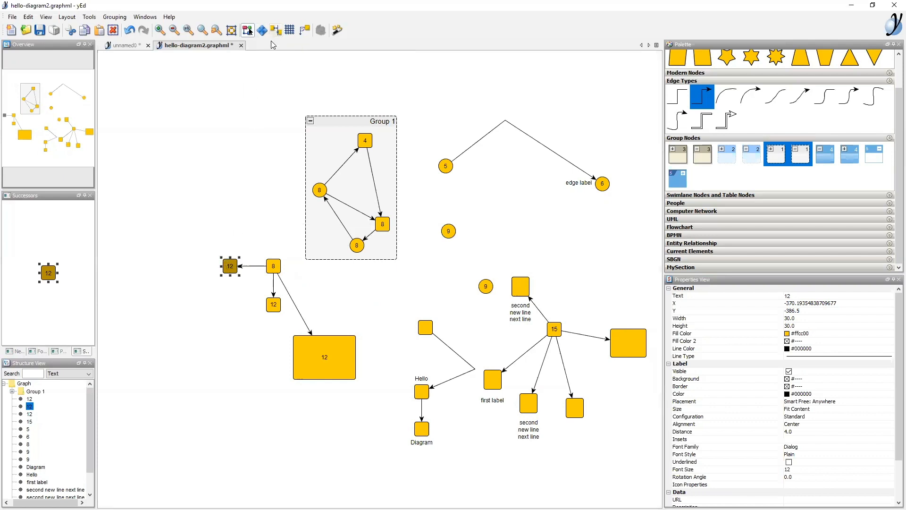
left_click_drag(230, 271, 357, 288)
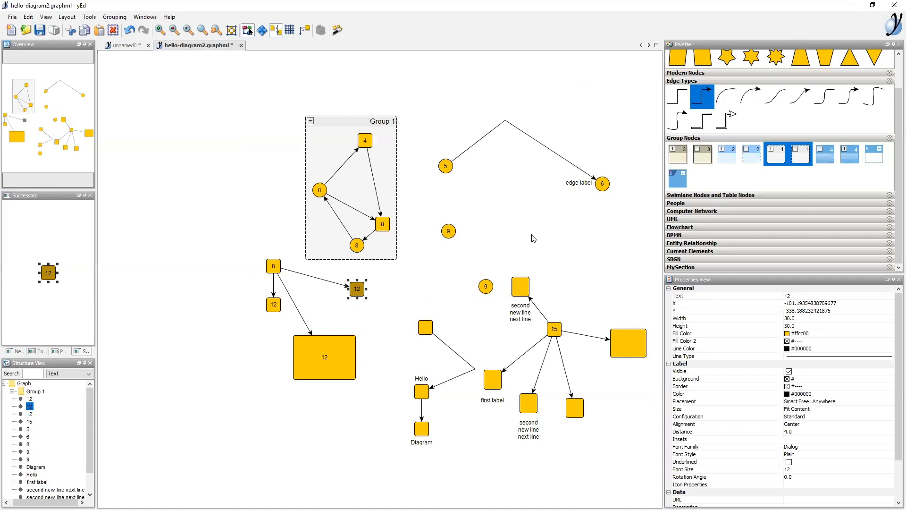
left_click(67, 18)
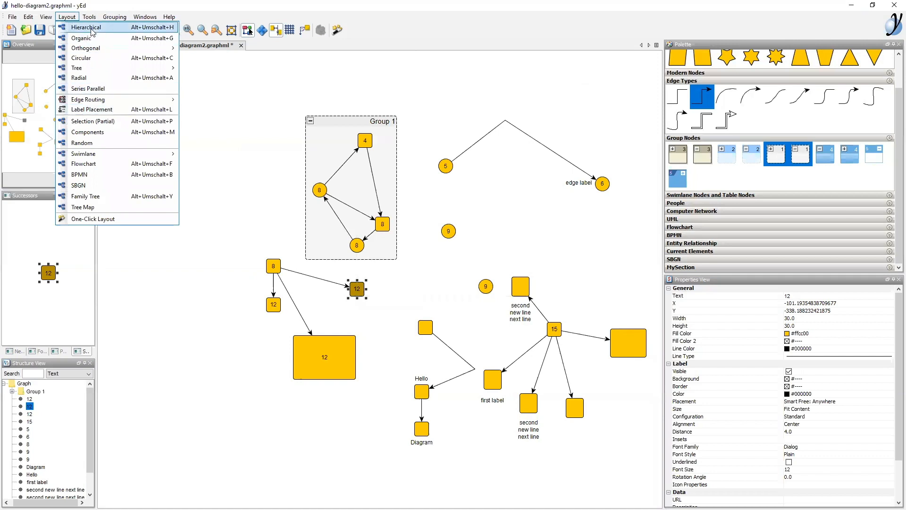
mouse_move(89, 17)
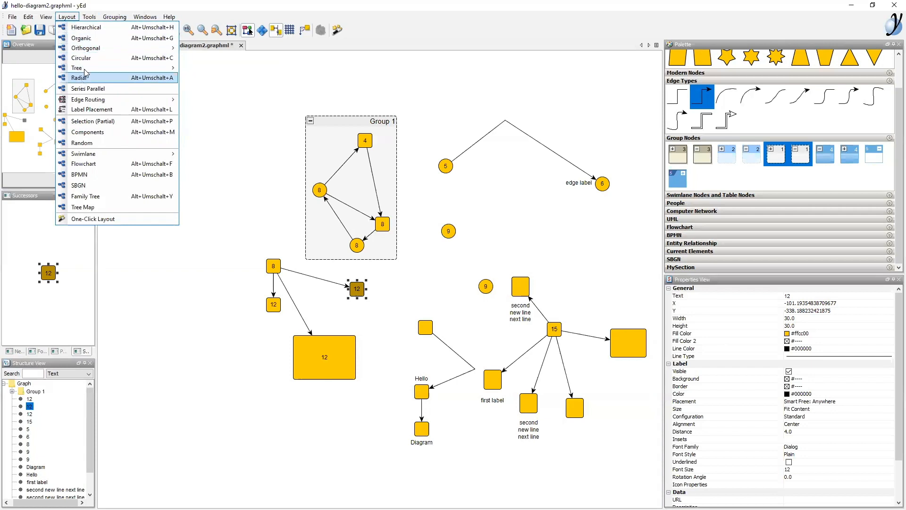
mouse_move(83, 101)
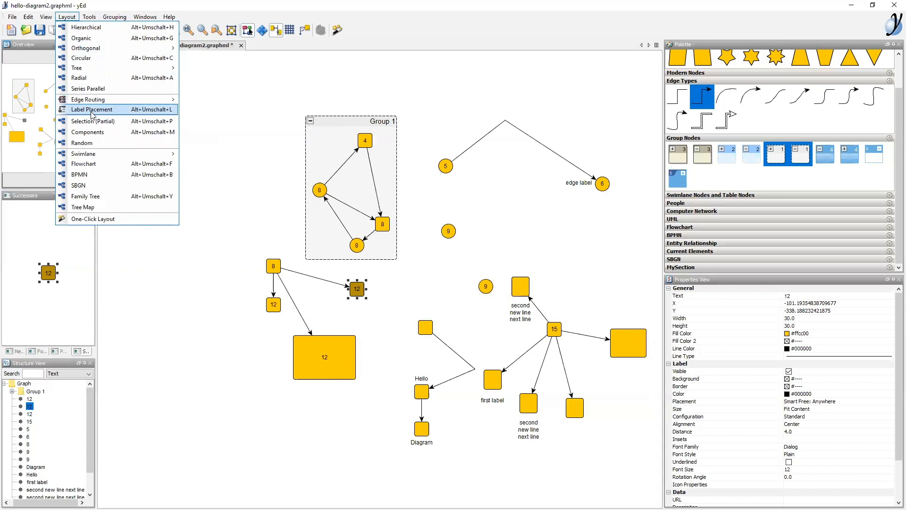
left_click(65, 21)
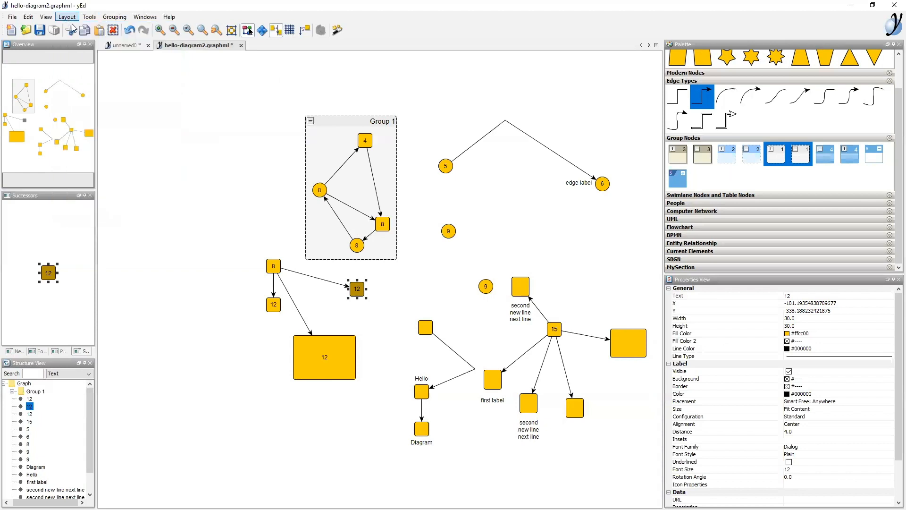
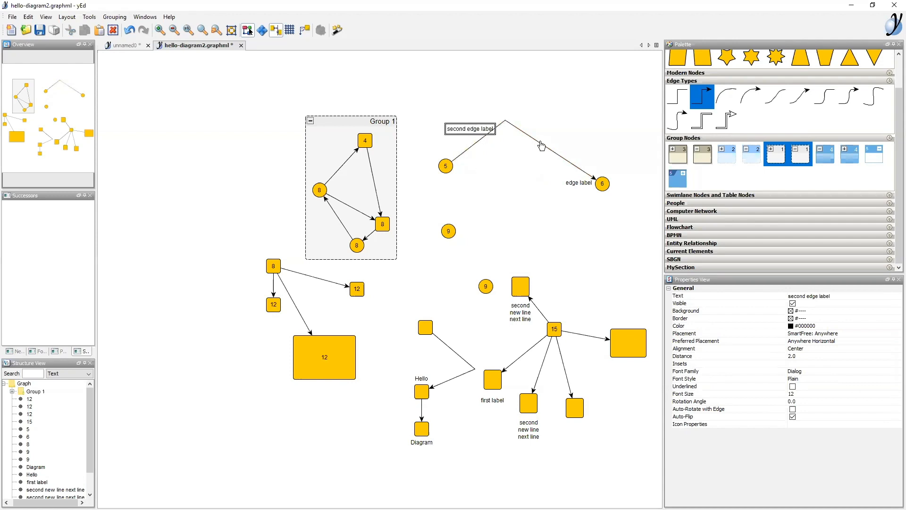
Step: Add another label reading "third edge label" to the edge from node 5 to node 6
left_click(540, 145)
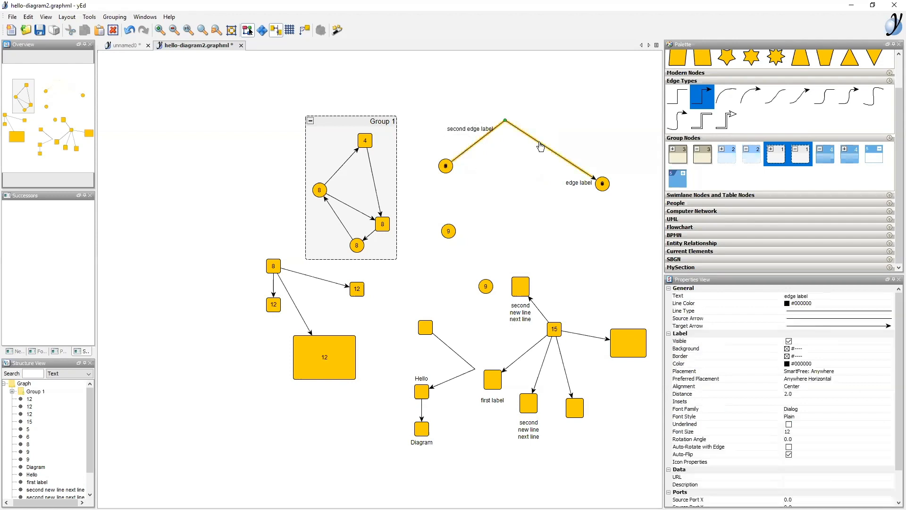
right_click(541, 145)
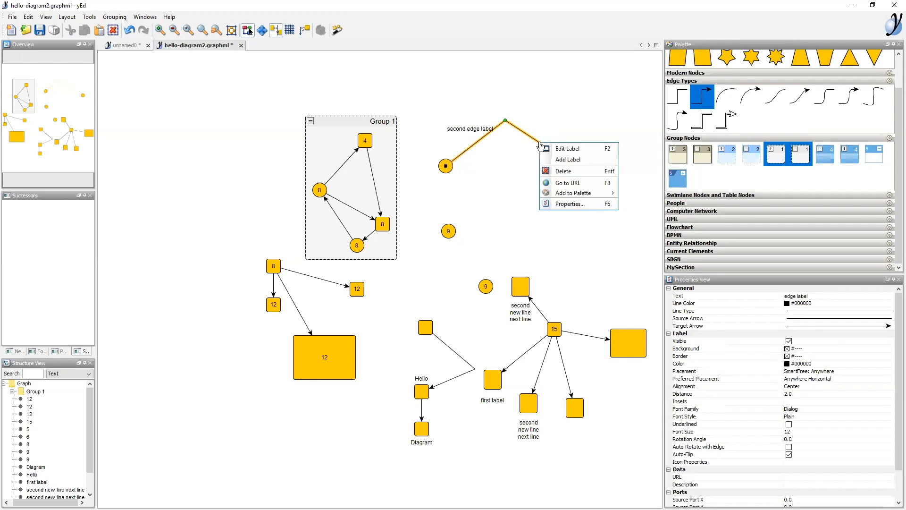
left_click(562, 160)
type("th")
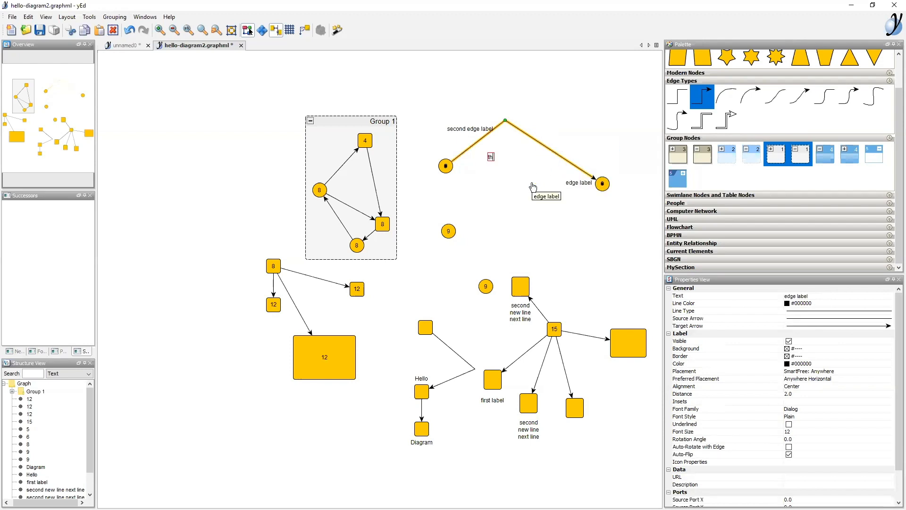
type("ird edge label")
key("Return")
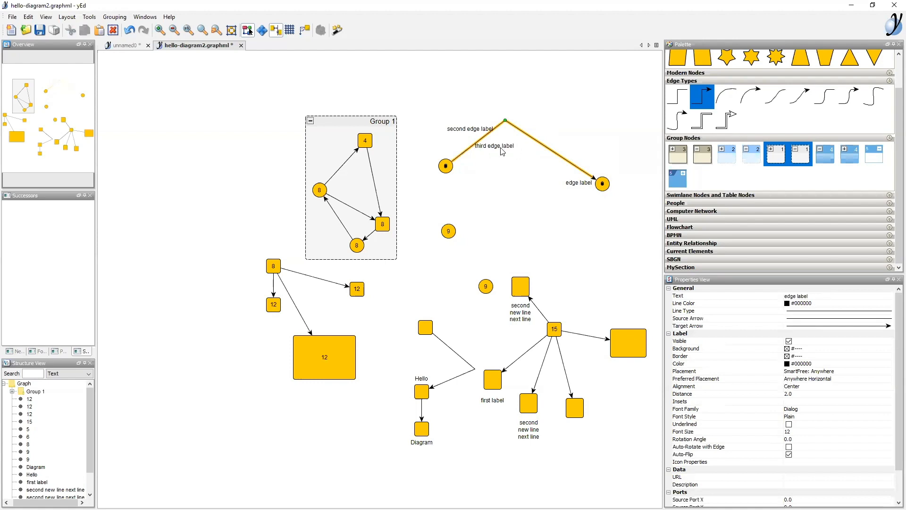
Step: Place the third edge label above the segment leading to node 6, and move node 6 slightly up and outward
left_click_drag(503, 155, 551, 130)
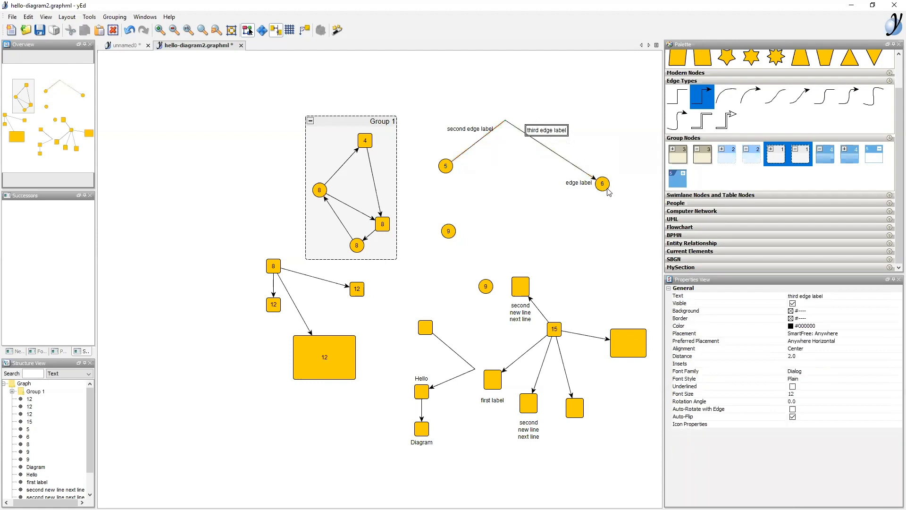
mouse_move(609, 192)
left_mouse_down()
mouse_move(611, 120)
mouse_move(610, 188)
mouse_move(619, 185)
left_mouse_up()
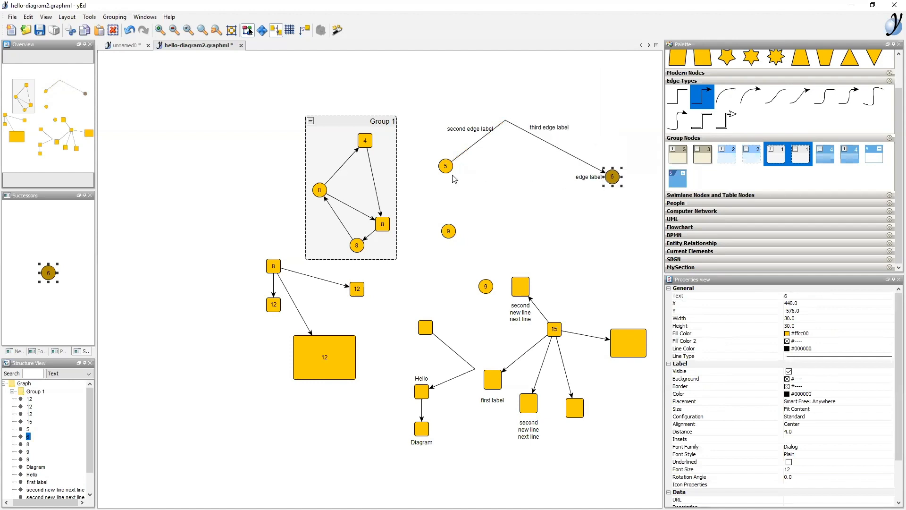
Step: Move node 5 slightly up, and shift node 6 slightly outward and down, with their edge labels following
left_click_drag(446, 166, 441, 149)
left_click(557, 222)
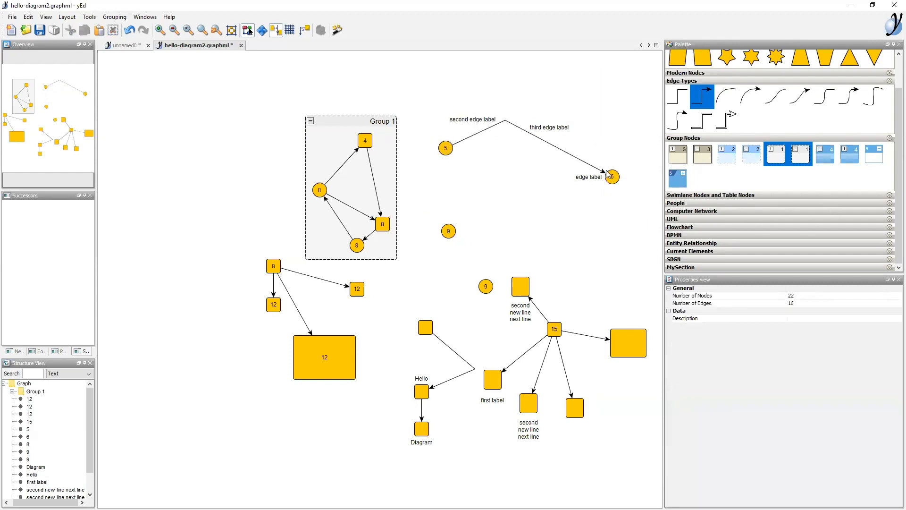
mouse_move(614, 178)
left_mouse_down()
mouse_move(630, 99)
mouse_move(589, 121)
mouse_move(627, 187)
left_mouse_up()
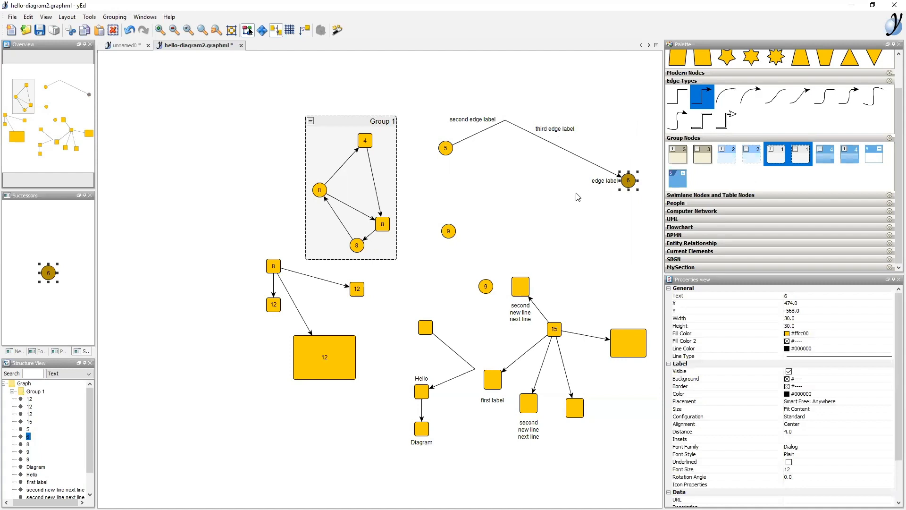
Step: Place the label of the large node 12 centred just below the node
left_click(326, 358)
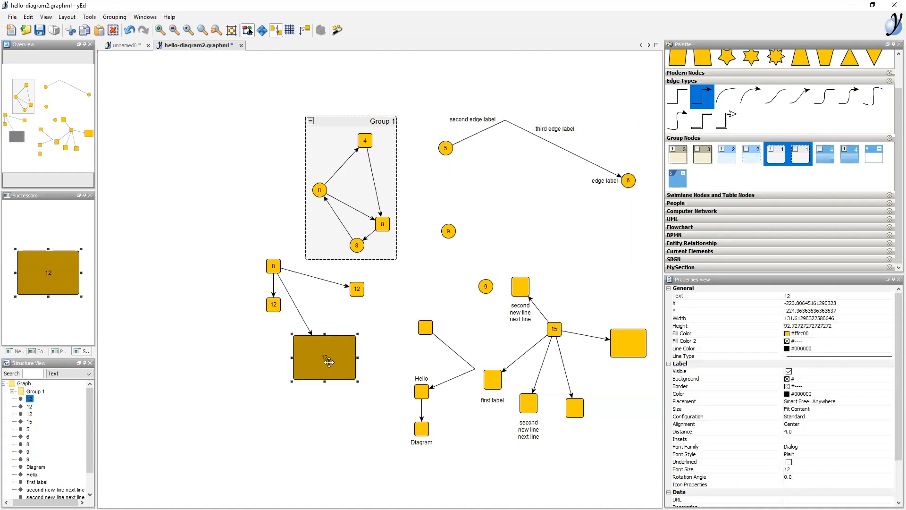
left_click_drag(329, 362, 334, 377)
mouse_move(334, 376)
left_mouse_down()
mouse_move(326, 360)
mouse_move(324, 392)
left_mouse_up()
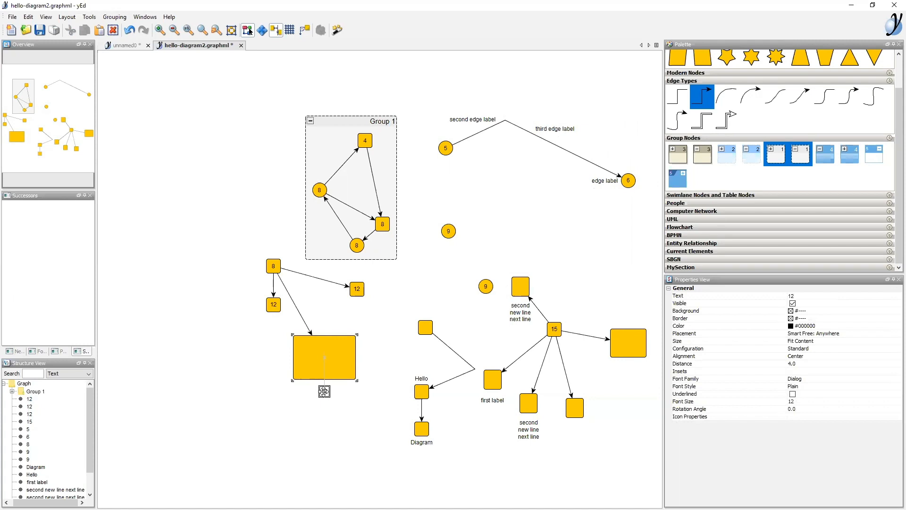
left_click(324, 361)
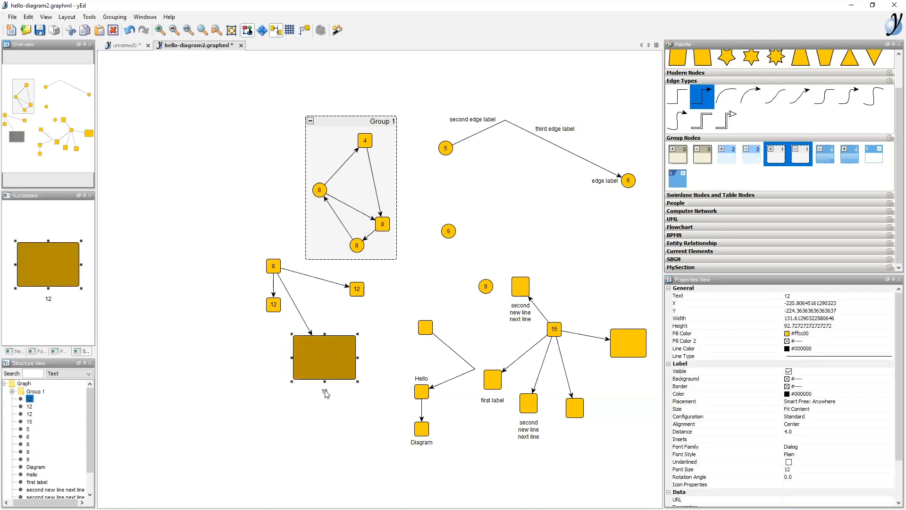
left_click(325, 392)
left_click(329, 372)
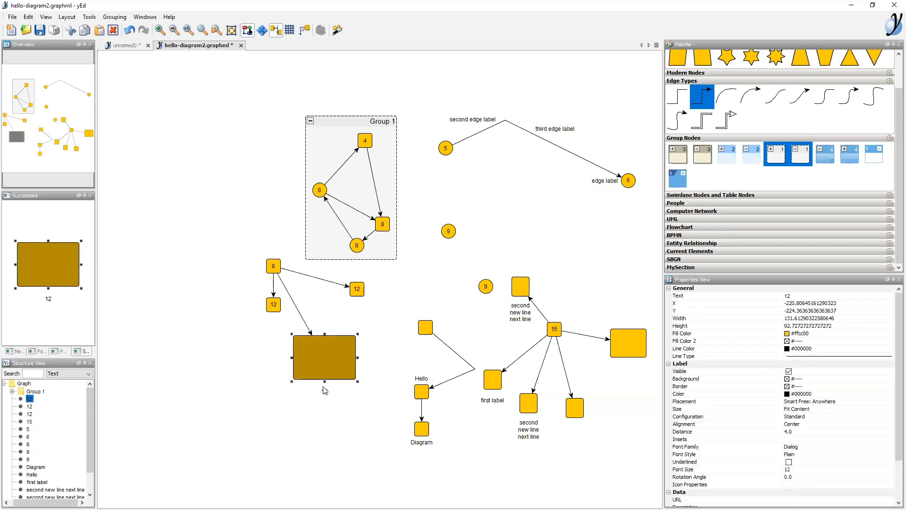
Step: Add another label reading "second 12" to the large node and place it just outside its right side
right_click(324, 358)
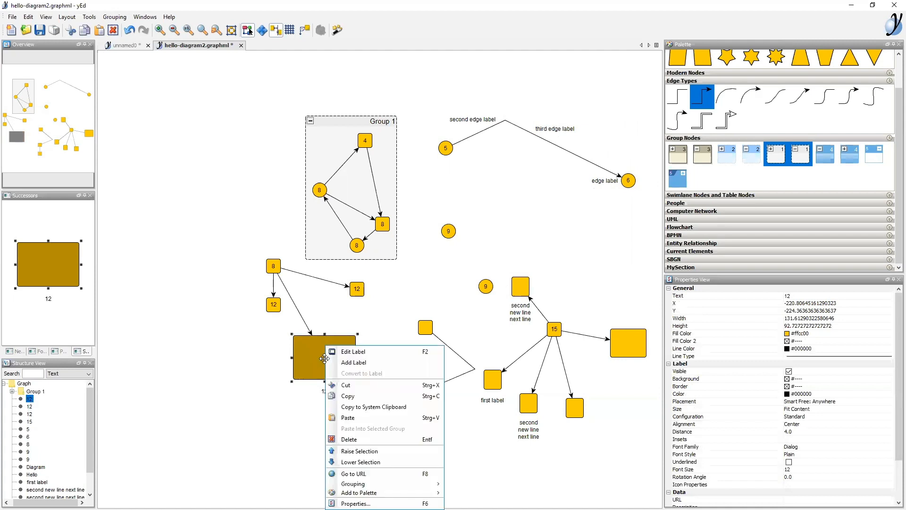
left_click(349, 363)
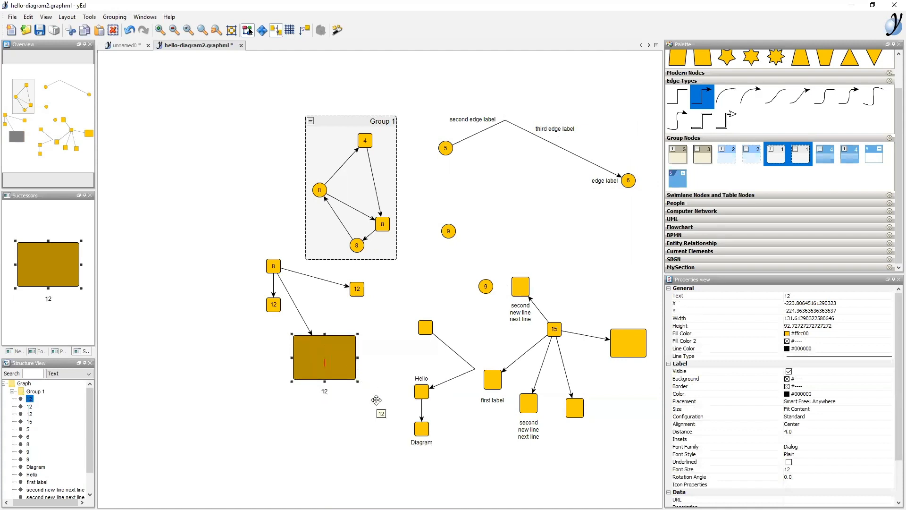
type("second 12")
key("Return")
left_click(326, 358)
left_click_drag(327, 357, 373, 357)
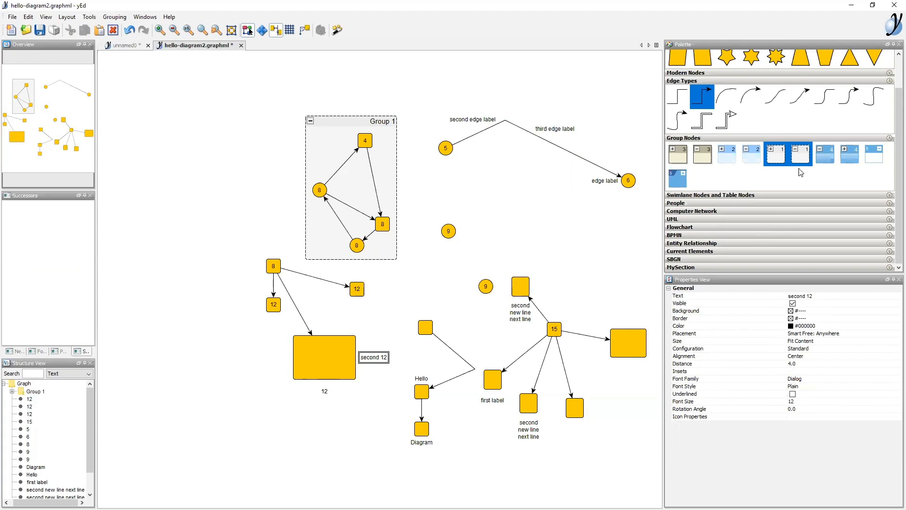
Step: Look over the palette sections and collapse Edge Types and Group Nodes
scroll(893, 103, "up", 2)
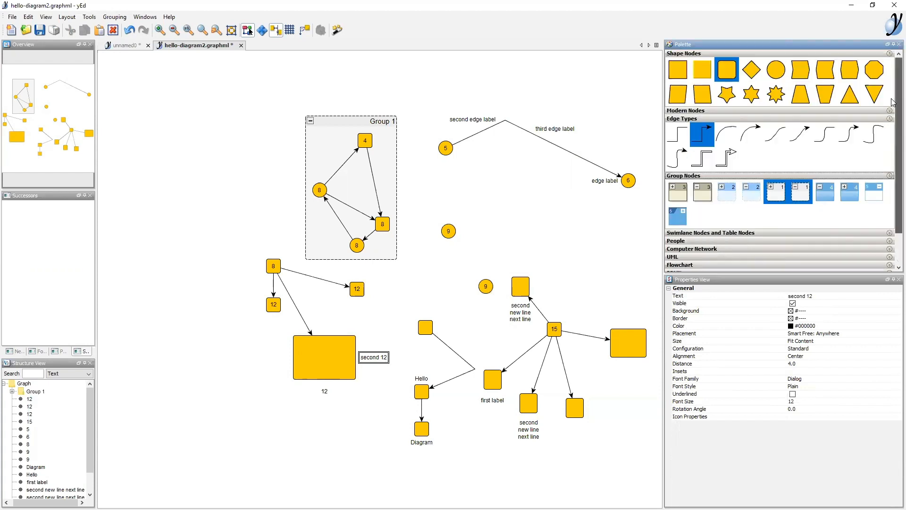
scroll(892, 103, "down", 2)
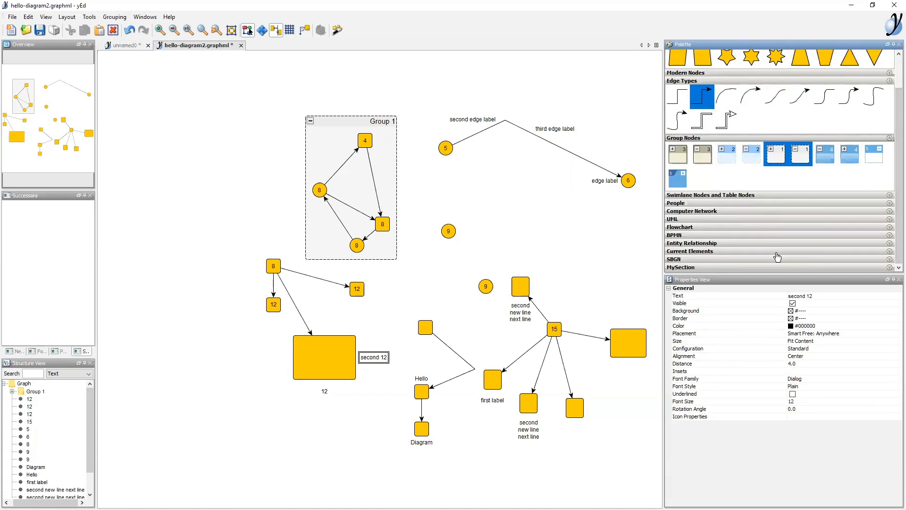
scroll(894, 213, "up", 2)
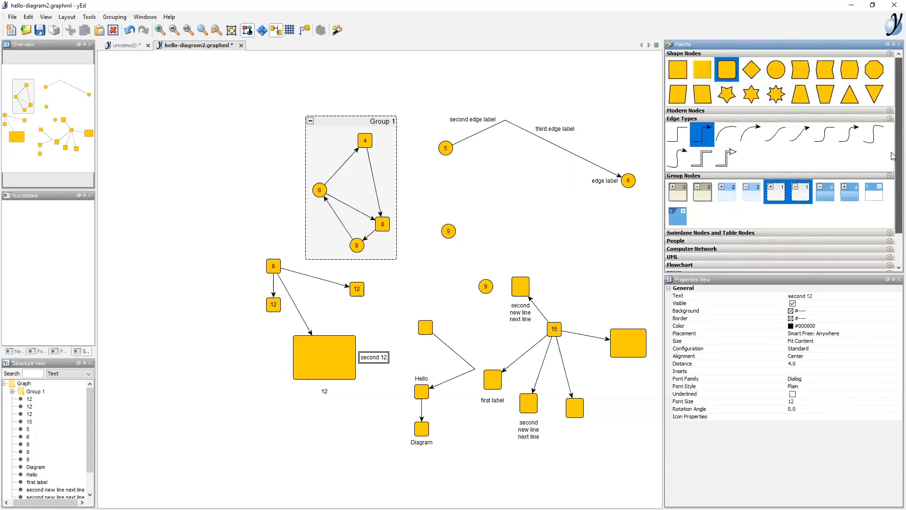
scroll(893, 193, "down", 2)
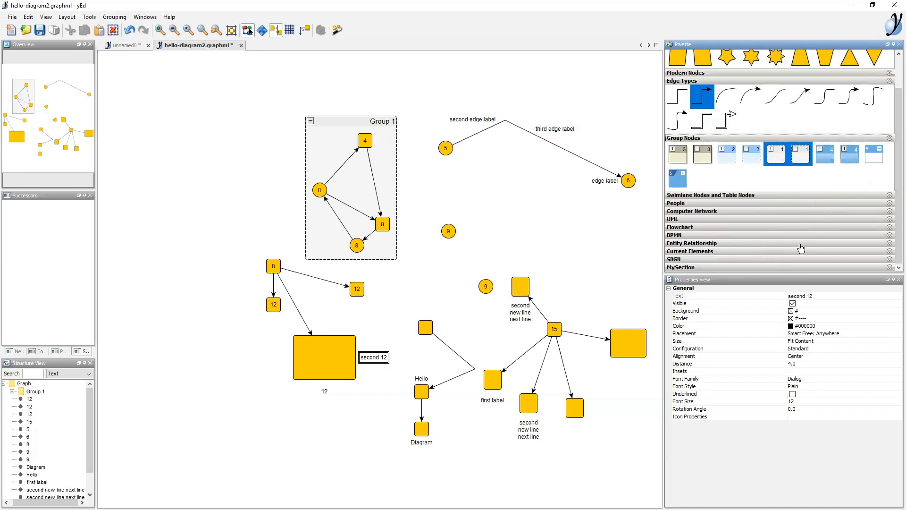
scroll(811, 179, "up", 2)
scroll(810, 170, "up", 1)
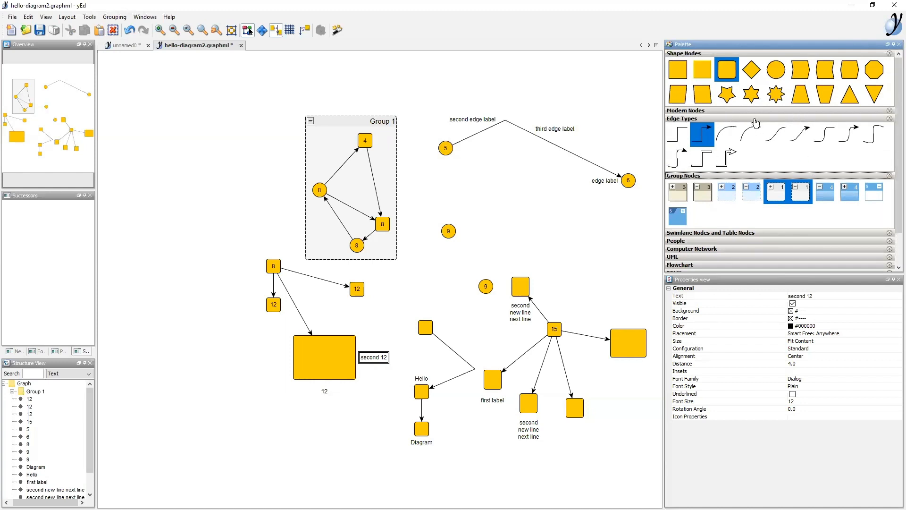
left_click(755, 119)
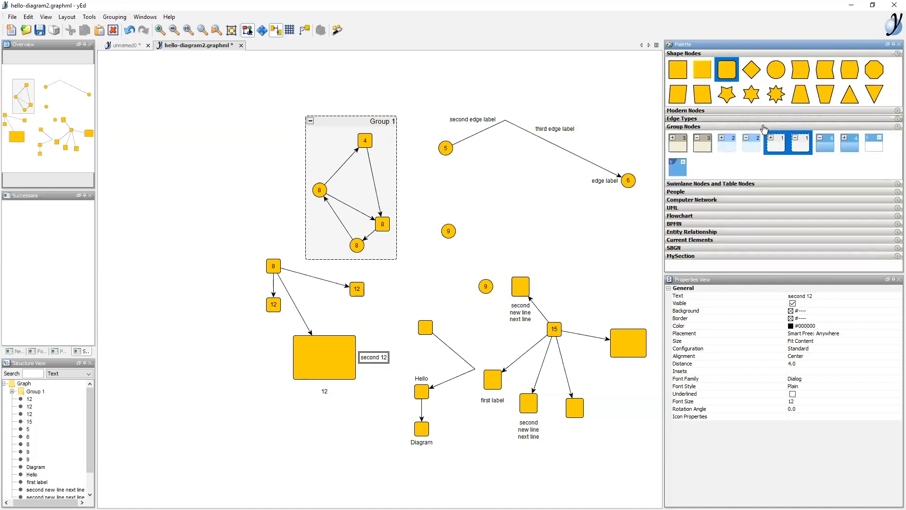
left_click(764, 127)
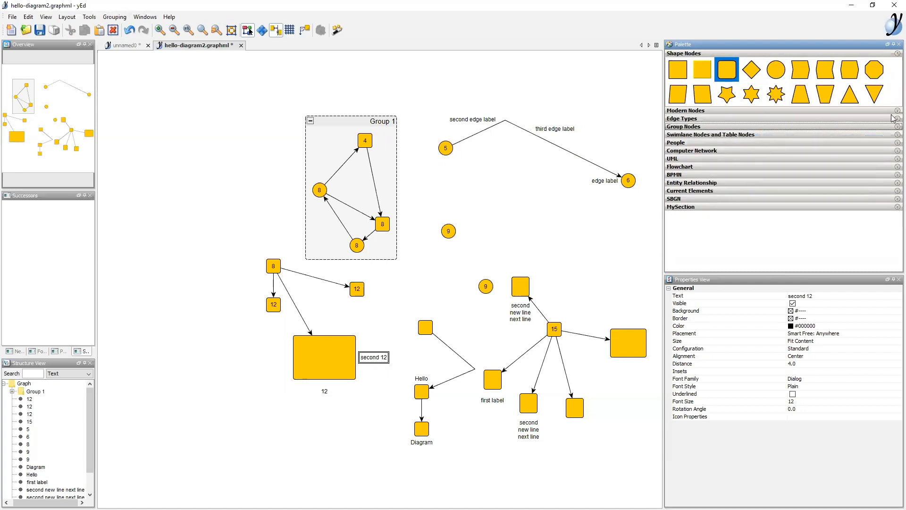
Step: Examine the symbols in the palette's Computer Network section and in the custom MySection
left_click(729, 151)
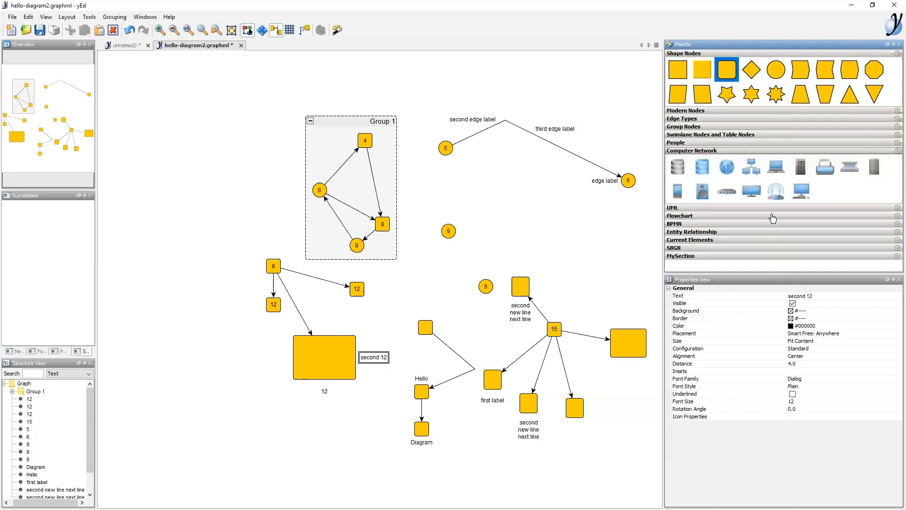
left_click(725, 143)
left_click(738, 143)
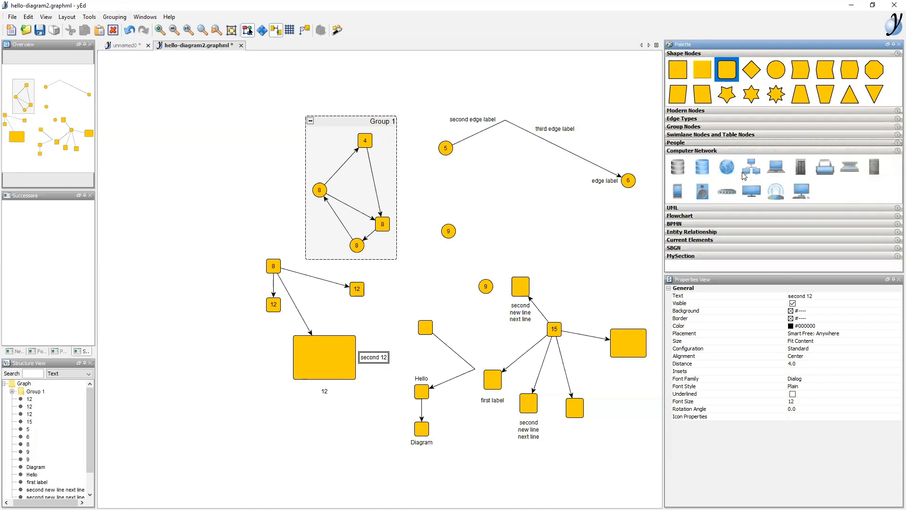
left_click(745, 151)
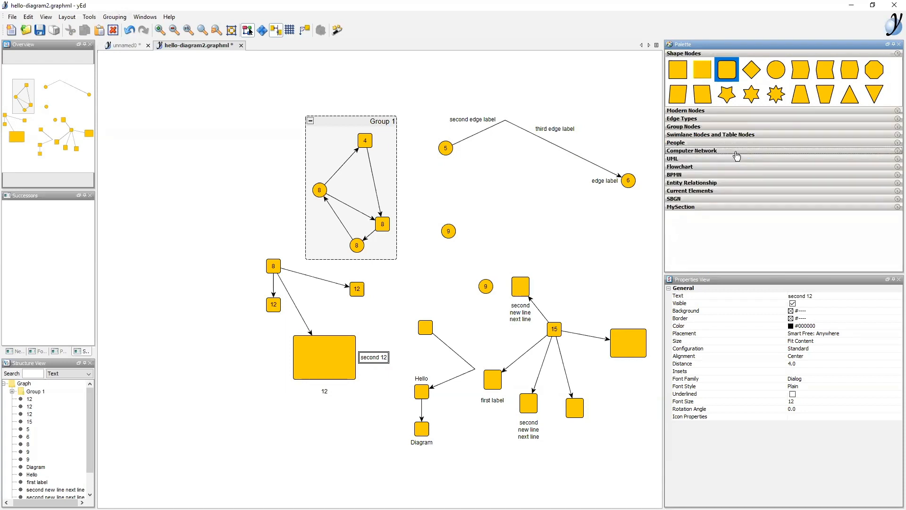
left_click(737, 151)
left_click(738, 151)
left_click(715, 209)
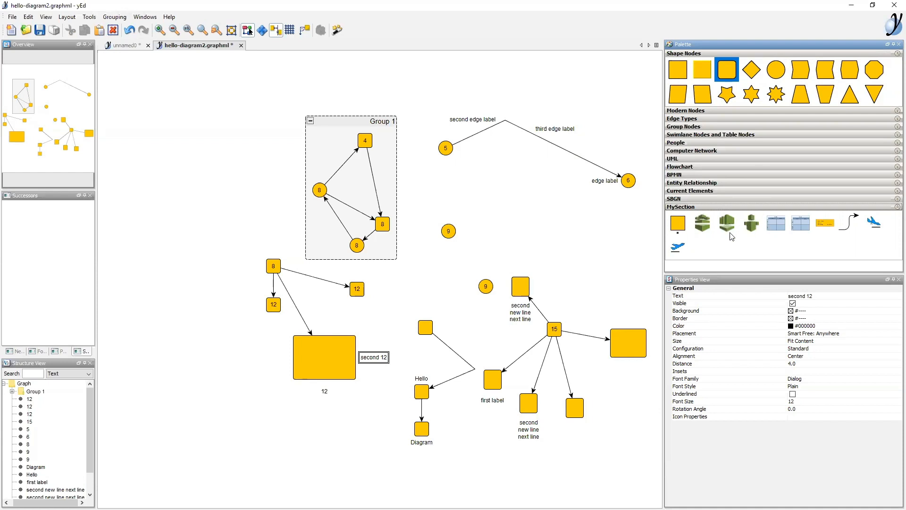
Step: Create a new empty palette section named "myNewSection"
right_click(753, 184)
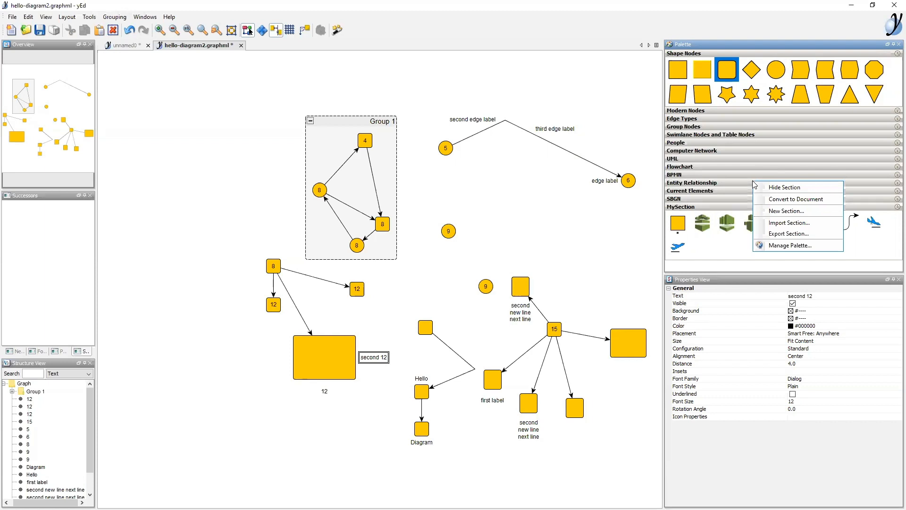
left_click(792, 213)
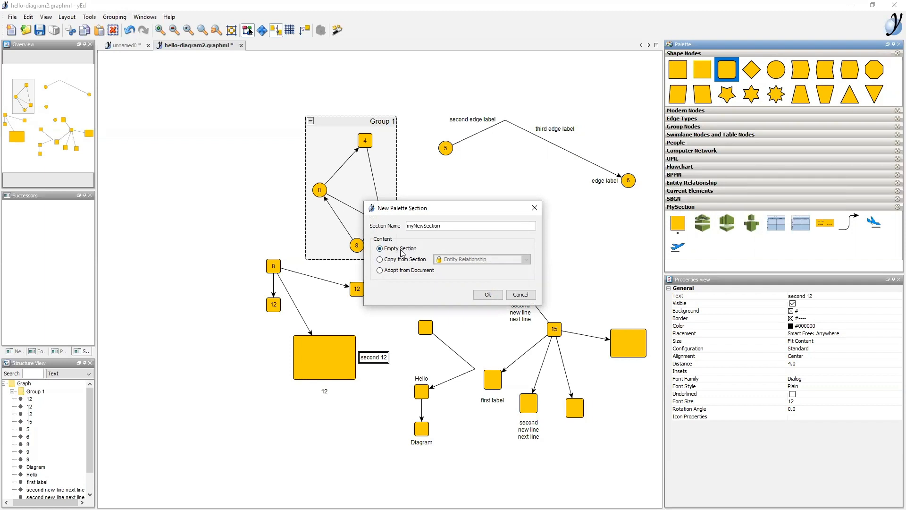
left_click(489, 295)
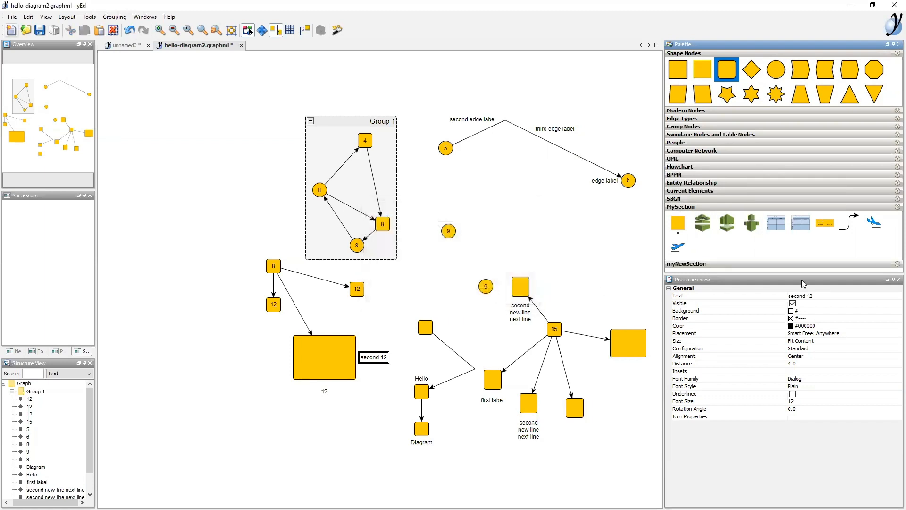
Step: Collapse MySection and import the symbols close_x.png and star5.png into myNewSection
left_click(746, 208)
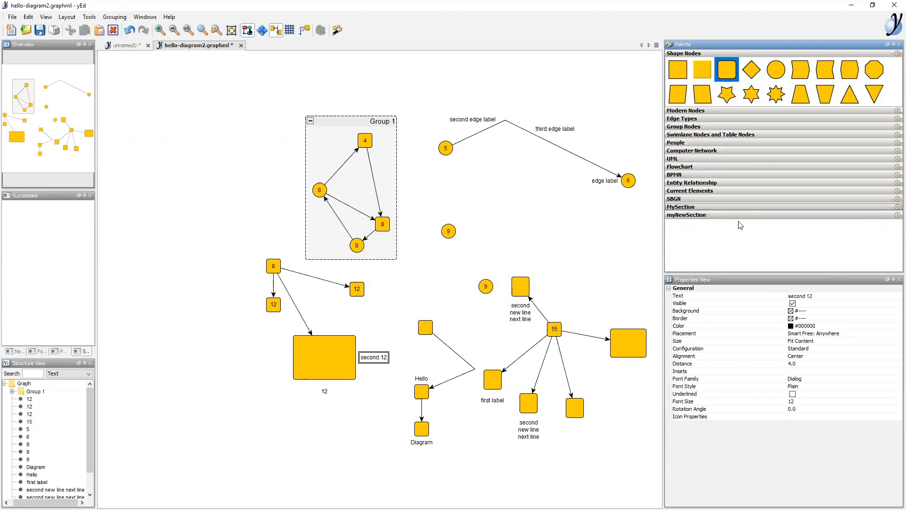
right_click(739, 217)
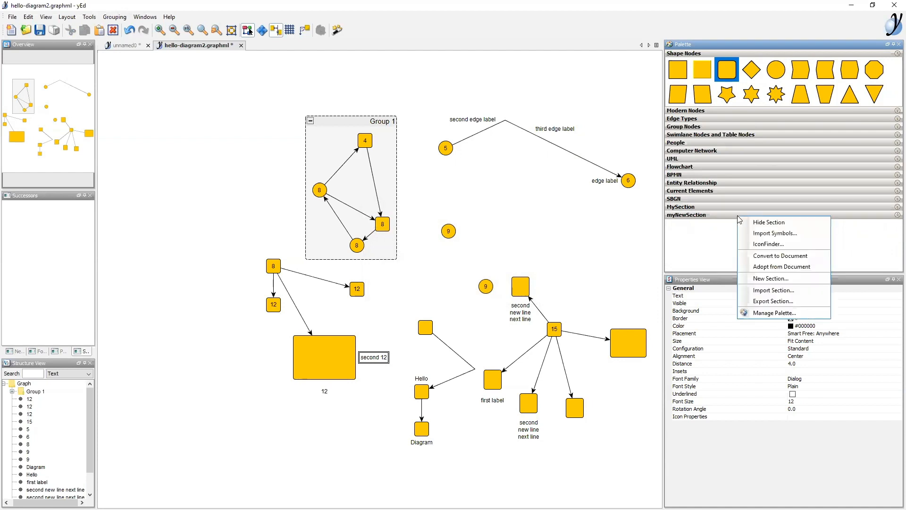
left_click(768, 233)
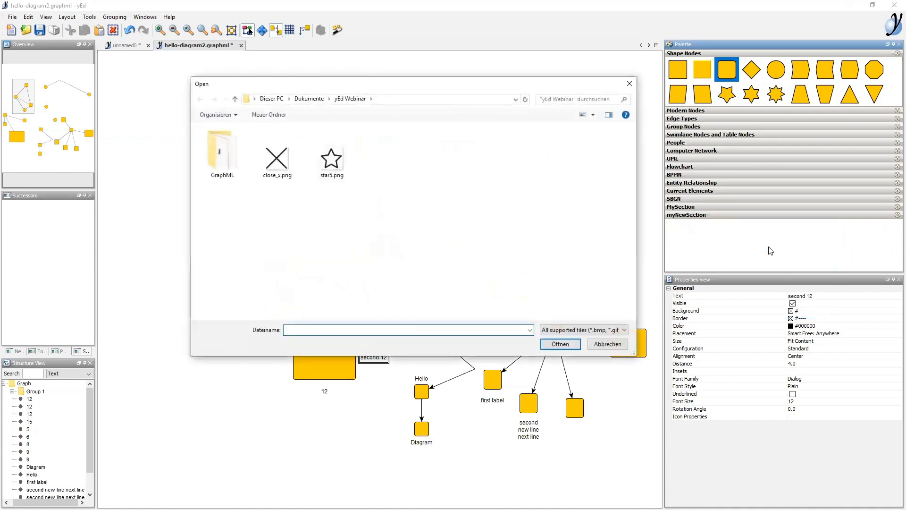
left_click(280, 165)
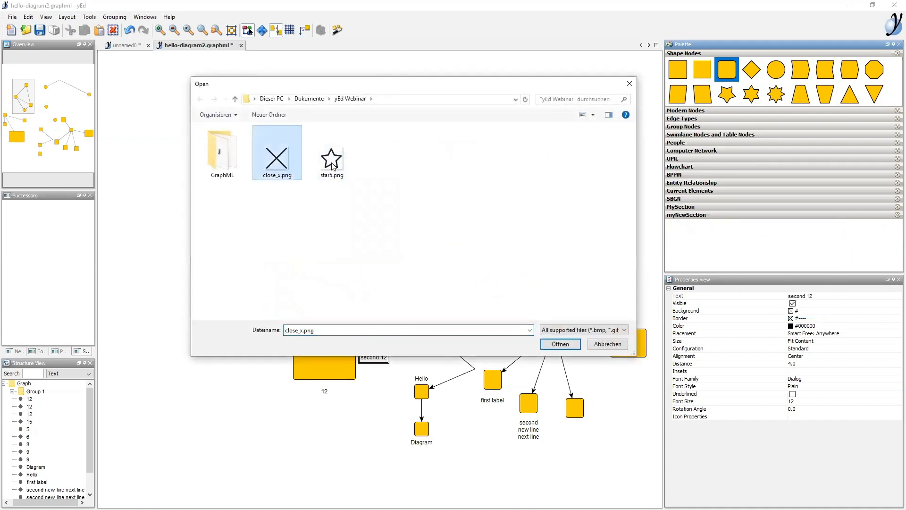
left_click(333, 163, "ctrl")
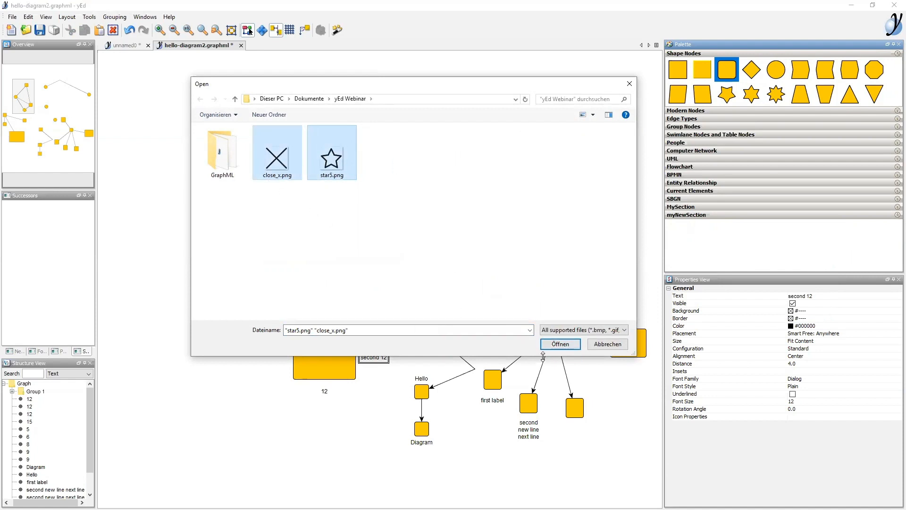
left_click(556, 346)
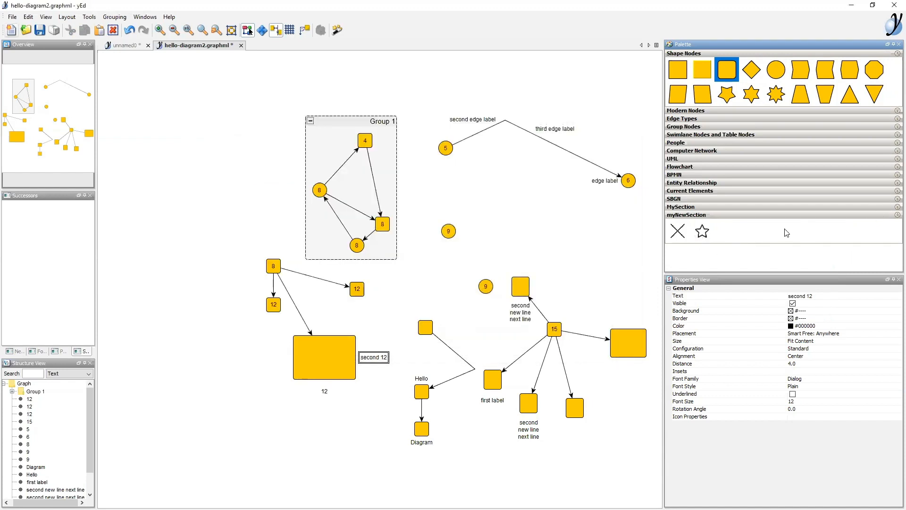
Step: Place two star symbols from myNewSection on the canvas, one above the other, to the left of Group 1
left_click(704, 235)
left_click_drag(685, 232, 218, 145)
left_click_drag(702, 235, 211, 206)
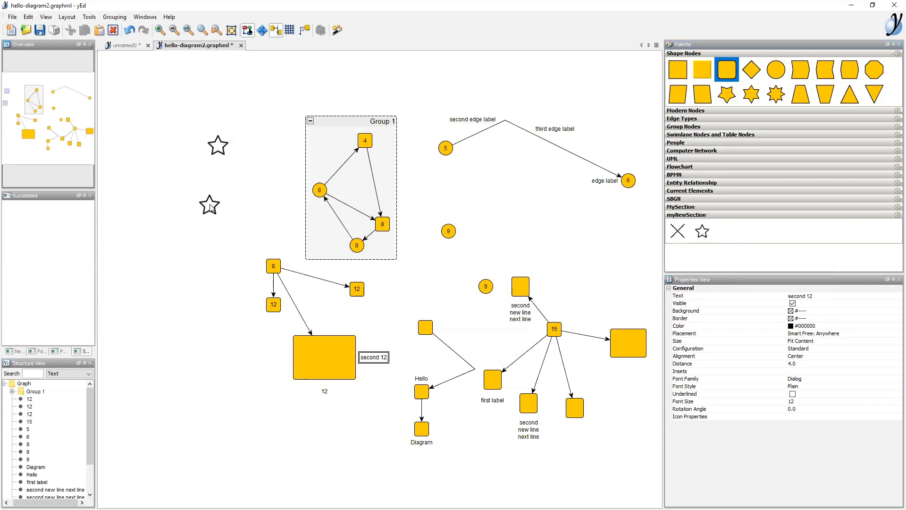
Step: Try to connect the upper star to the lower star with an edge, and create a small node between the upper star and Group 1
left_click_drag(217, 147, 208, 209)
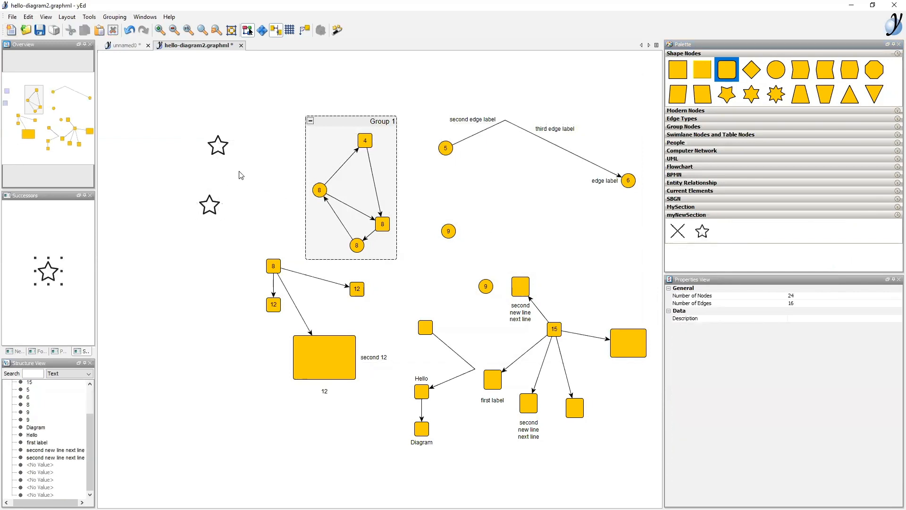
left_click(218, 146)
left_click_drag(217, 150, 273, 128)
left_click_drag(220, 144, 209, 209)
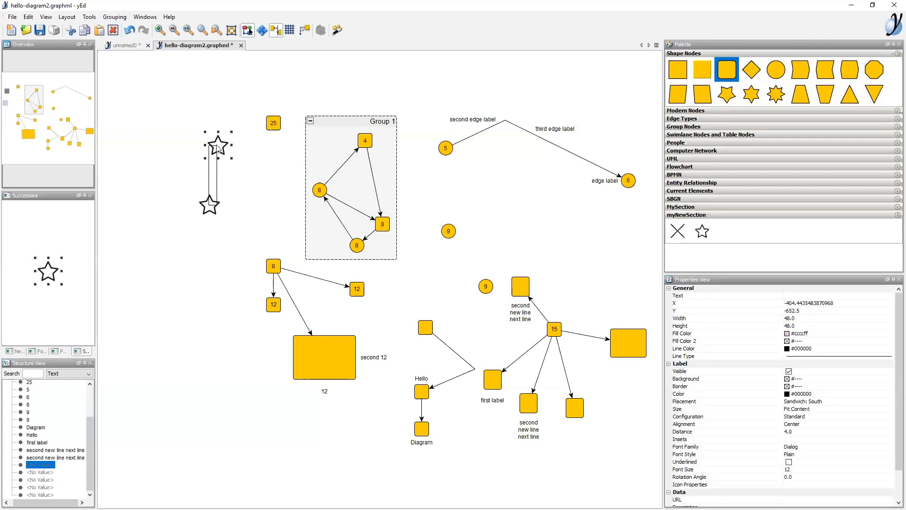
left_click(211, 200)
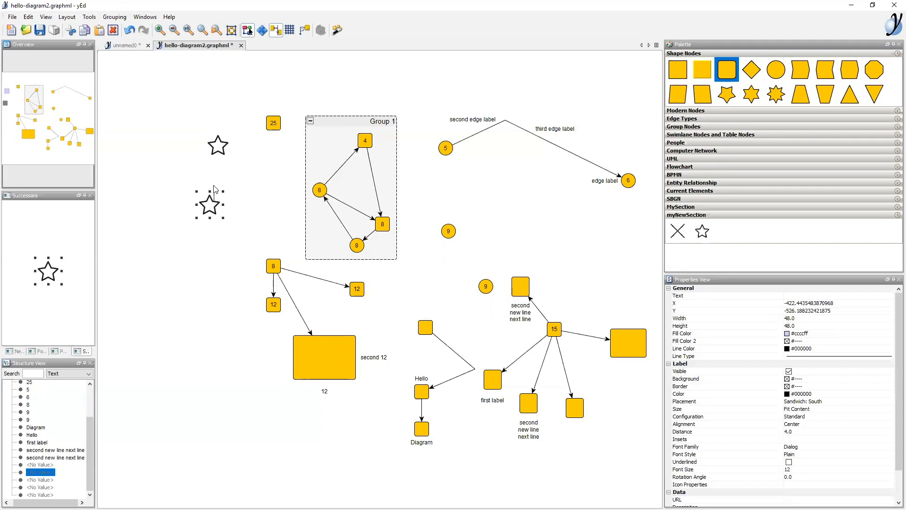
left_click(223, 171)
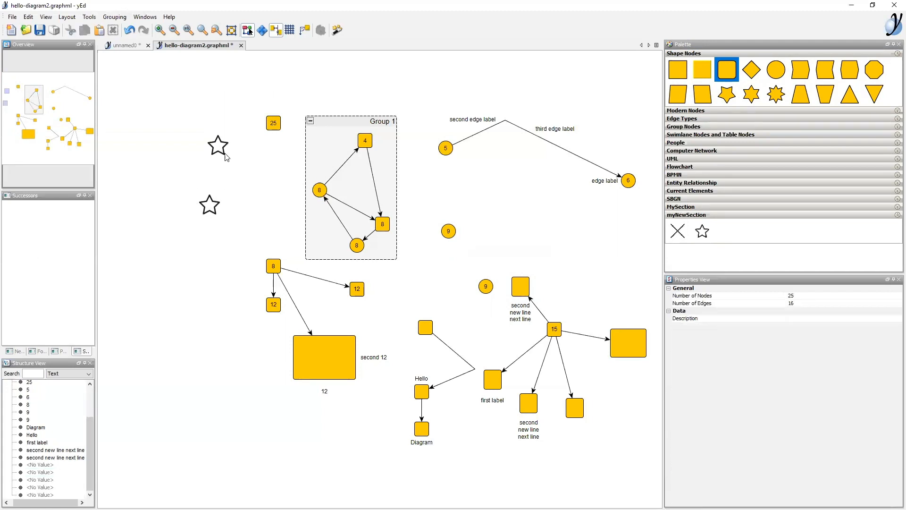
Step: Expand the Edge Types section and connect the lower star to the upper star with an arrow edge
left_click(714, 119)
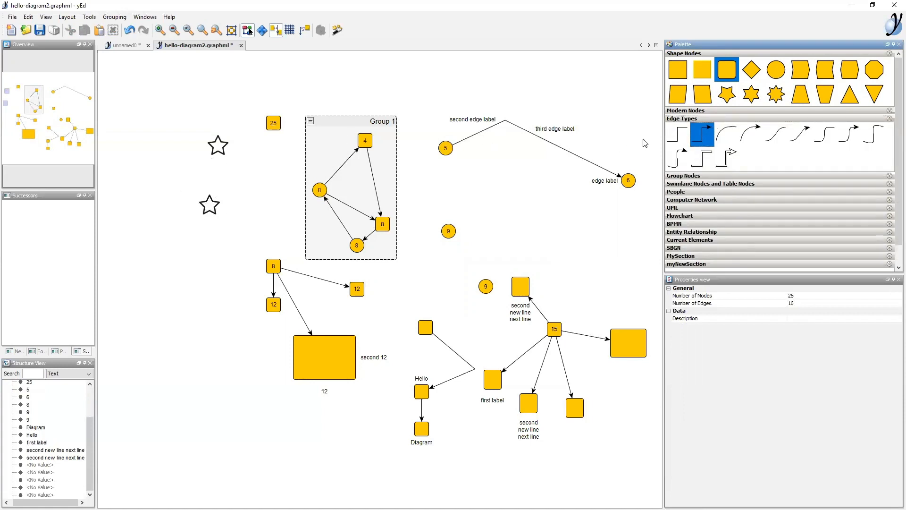
left_click_drag(701, 138, 275, 196)
left_click_drag(211, 199, 225, 144)
left_click_drag(212, 149, 213, 148)
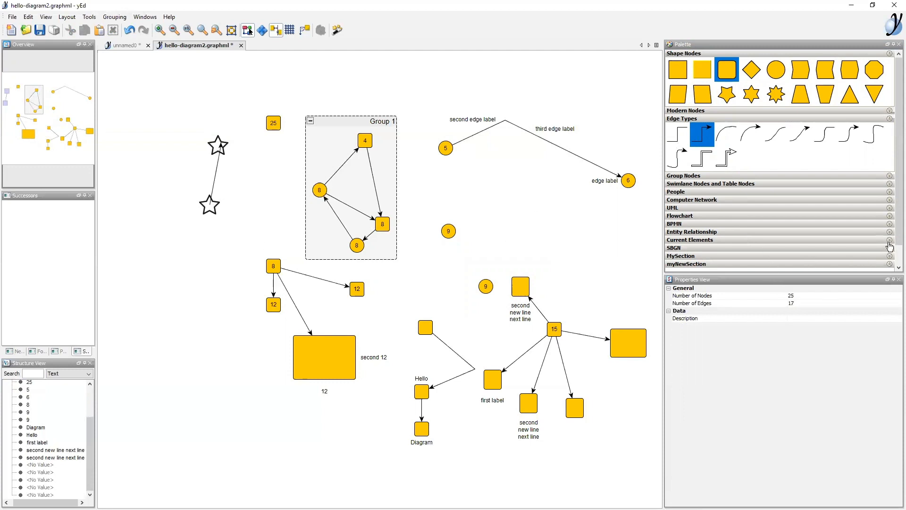
Step: Expand myNewSection and MySection, and place the two blue airplane symbols from MySection on the canvas between Group 1 and node 6
left_click(890, 263)
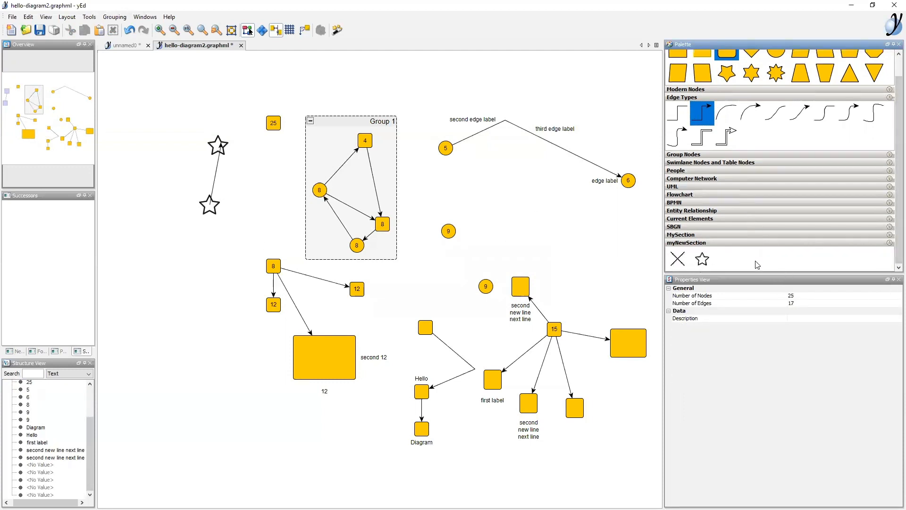
left_click(755, 235)
scroll(790, 243, "down", 3)
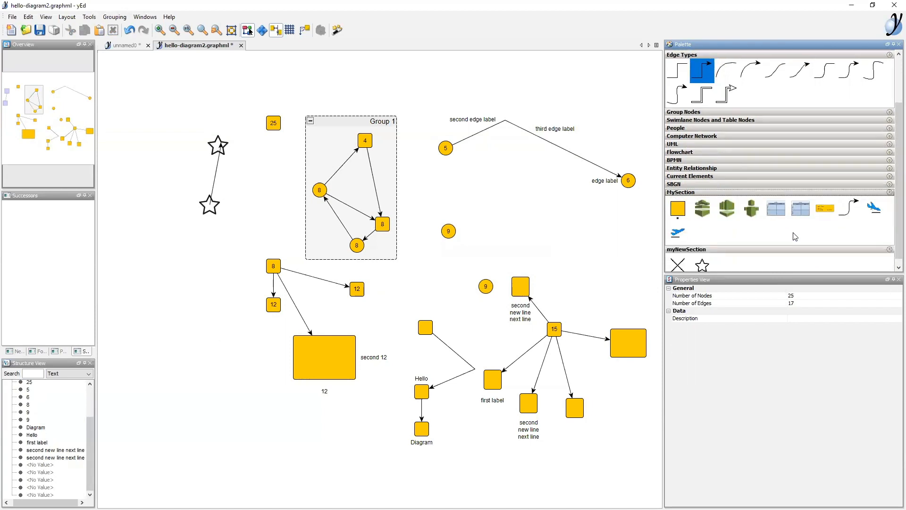
left_click_drag(680, 228, 514, 226)
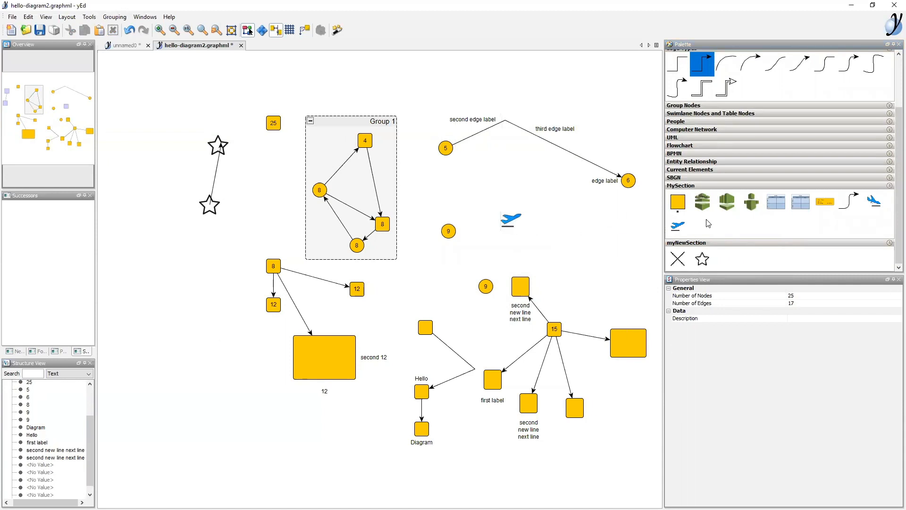
left_click_drag(875, 202, 541, 236)
Step: Open IconFinder for MySection, accept its terms of service, and search for "plane" icons
right_click(756, 226)
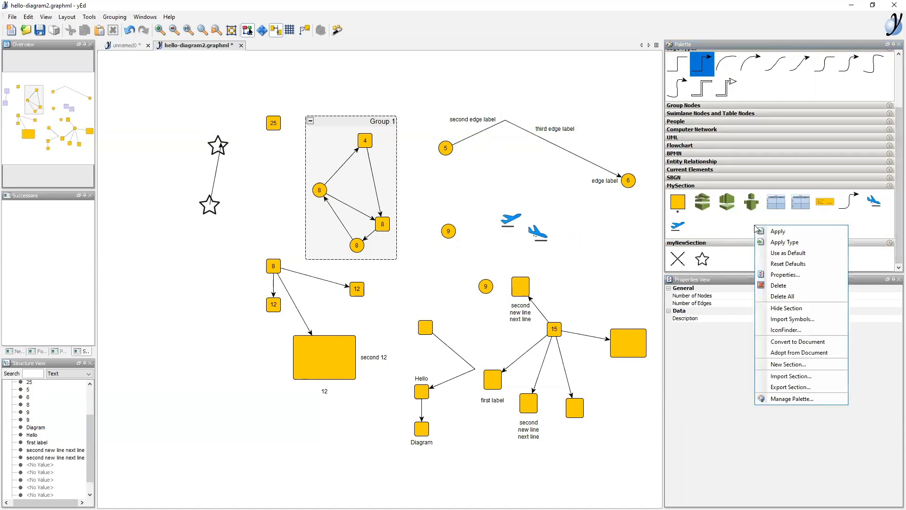
left_click(788, 331)
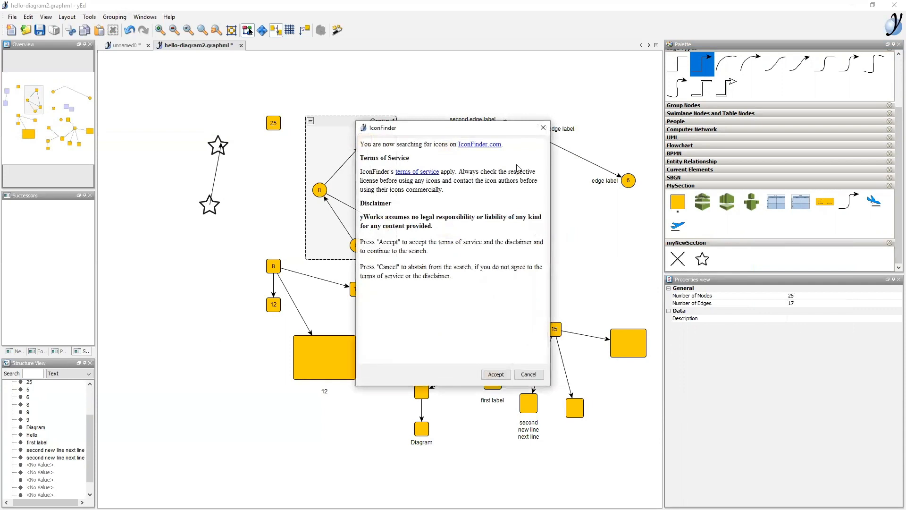
left_click(496, 374)
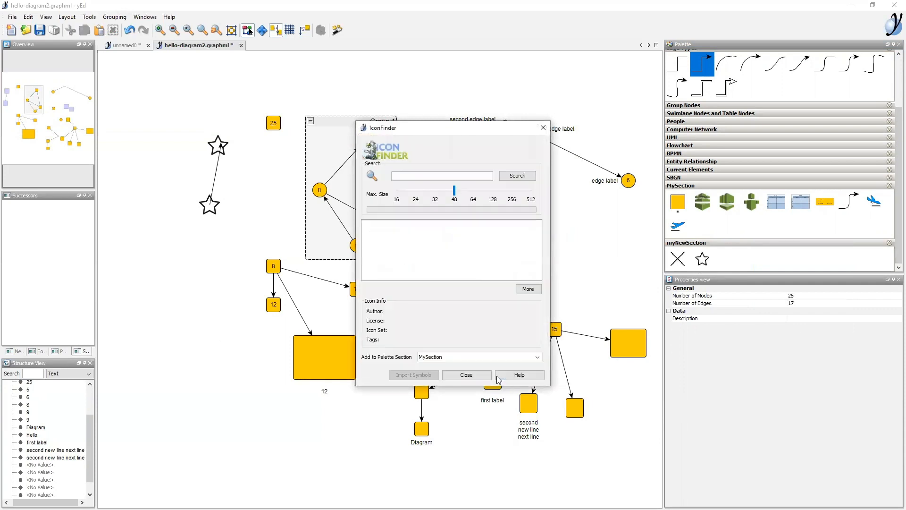
left_click(446, 176)
type("plan")
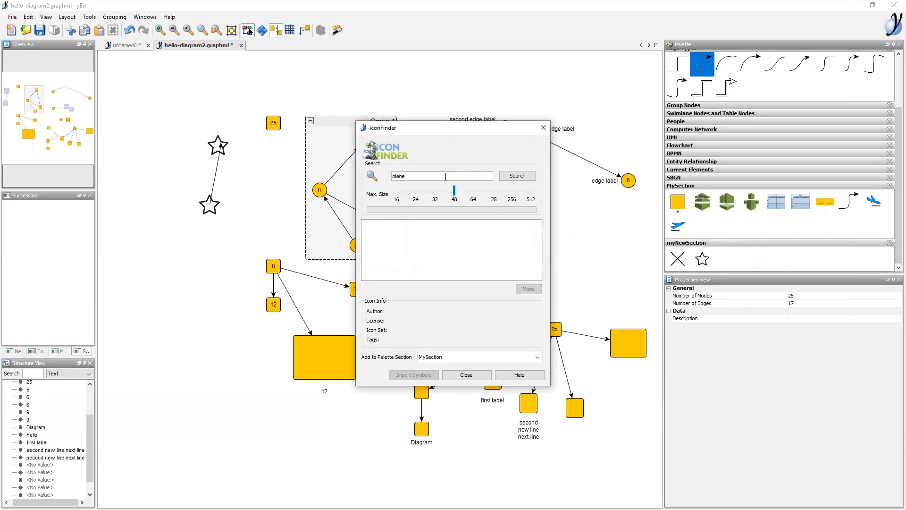
type("e")
left_click(517, 176)
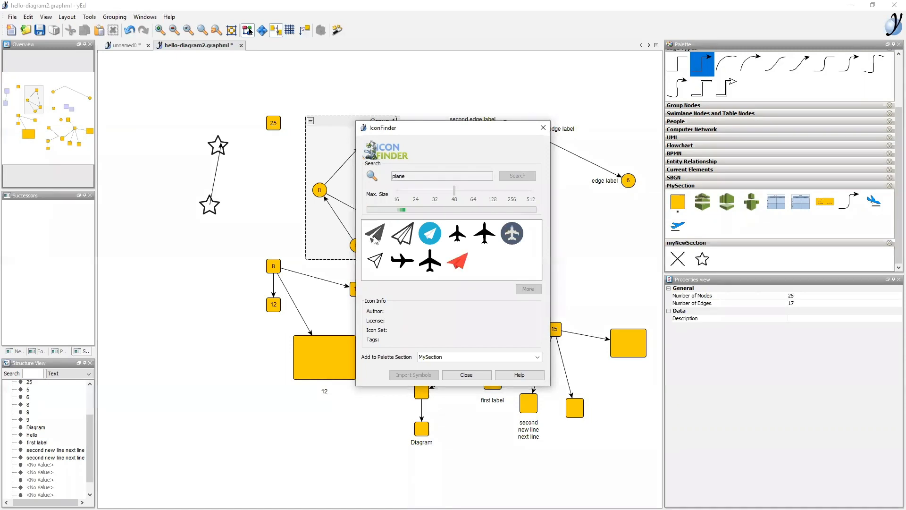
Step: Import the red paper plane icon into MySection and close IconFinder
left_click(460, 271)
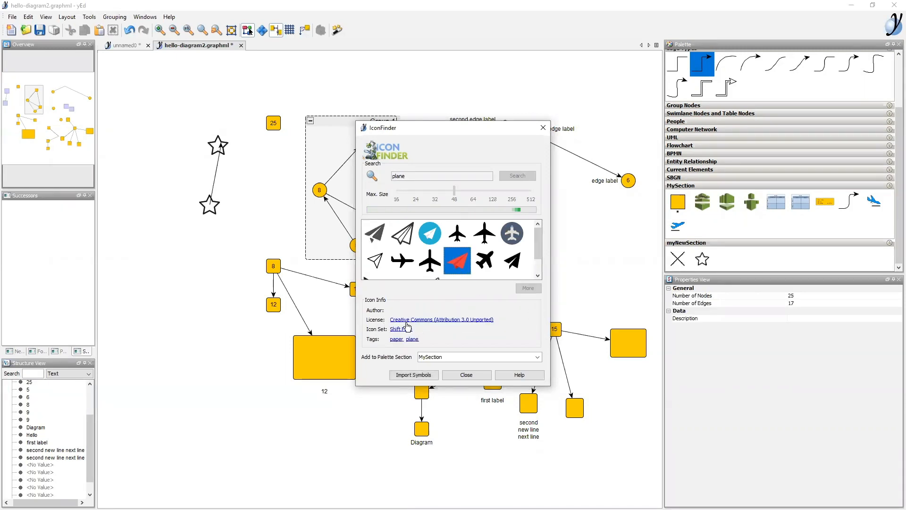
left_click(416, 375)
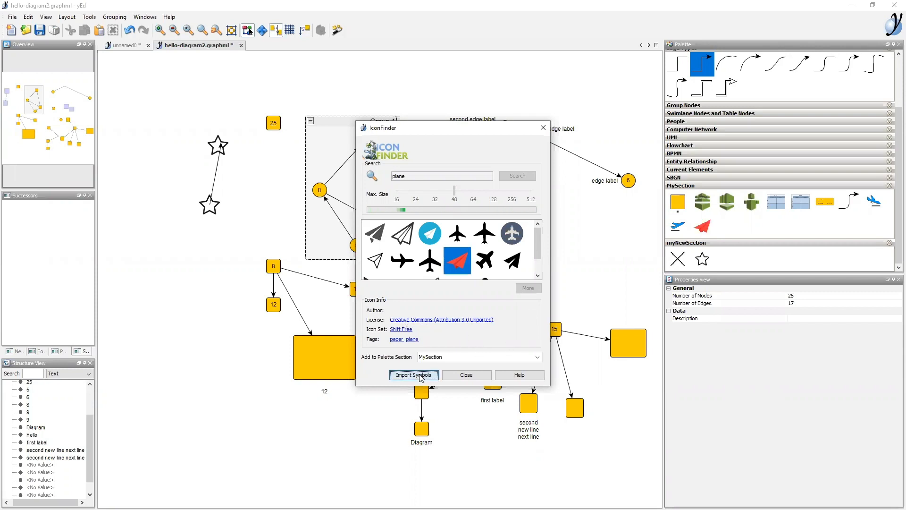
left_click(470, 377)
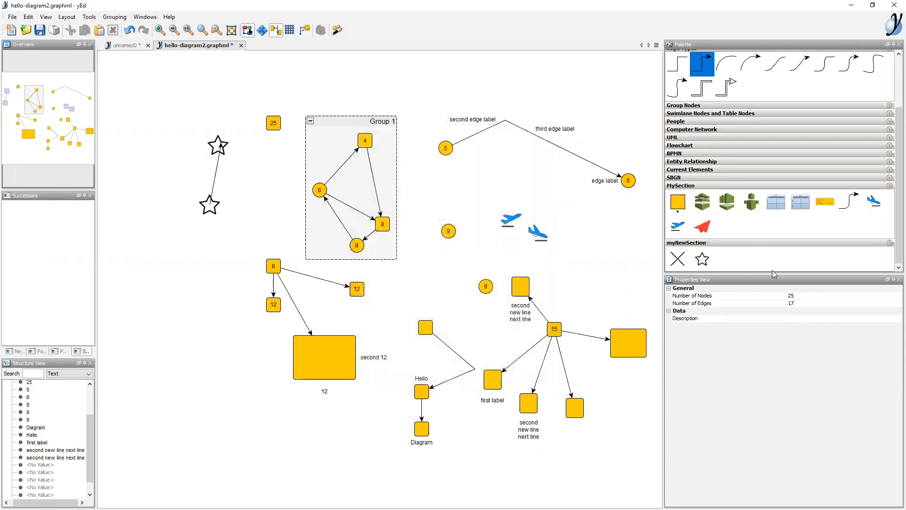
Step: Place two red paper plane symbols below the stars and connect the upper one to the lower one with an edge
left_click_drag(710, 232, 192, 304)
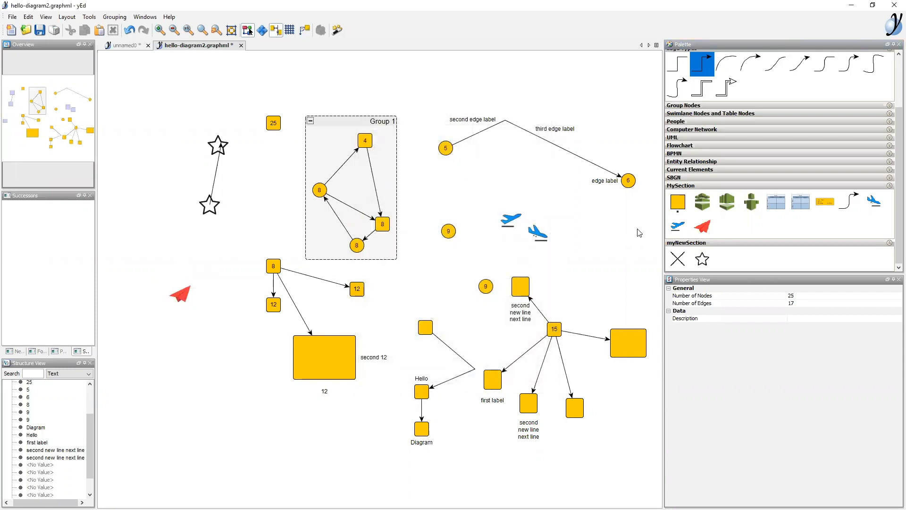
left_click_drag(706, 226, 213, 333)
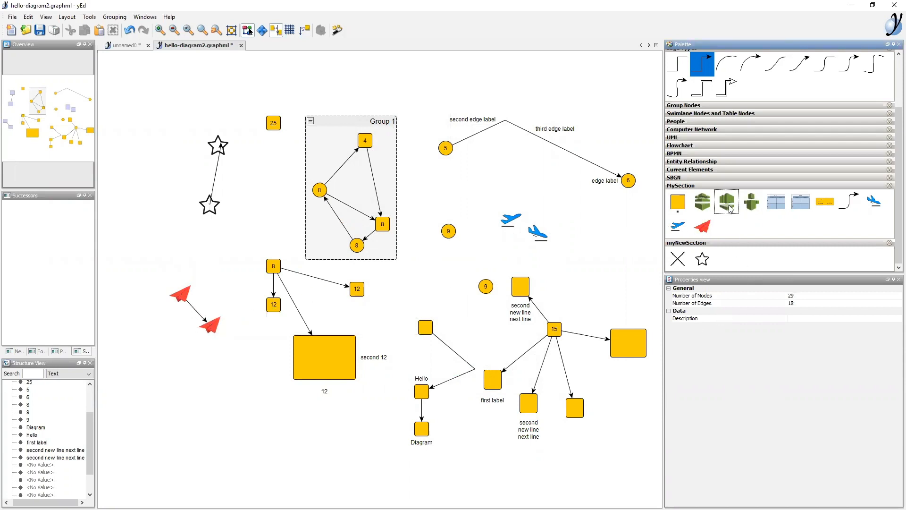
Step: Place the large green building symbol from MySection over the stars, and delete it together with the edge between the stars
left_click_drag(730, 209, 218, 197)
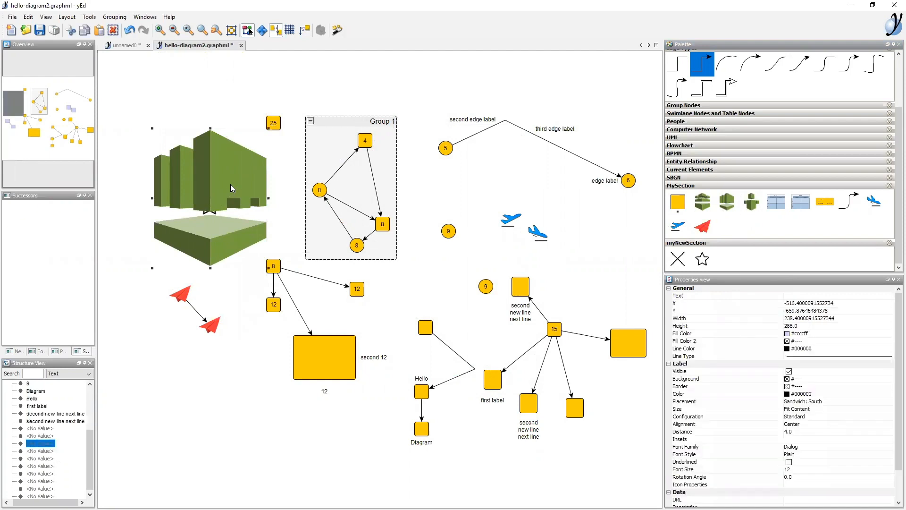
key("Delete")
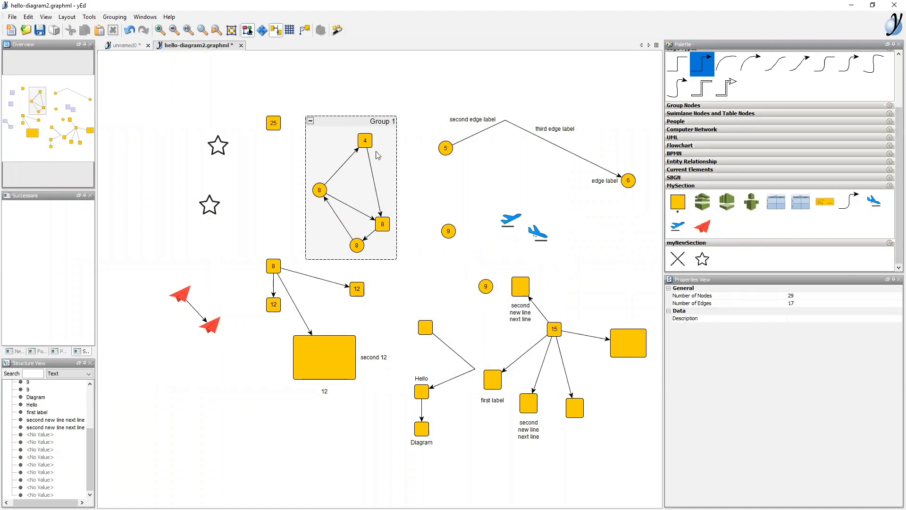
Step: Review the export file formats, select SVG Format for hello-diagram2, and cancel the export
left_click(13, 18)
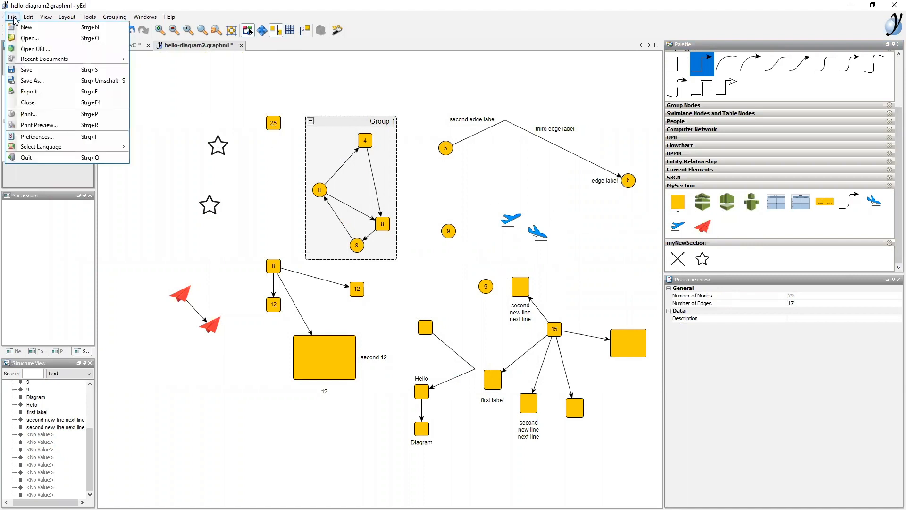
left_click(13, 18)
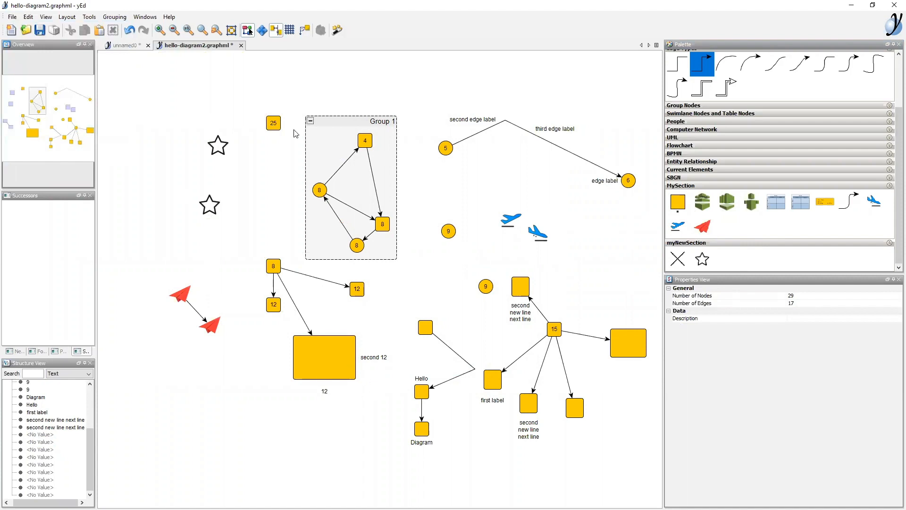
left_click(13, 18)
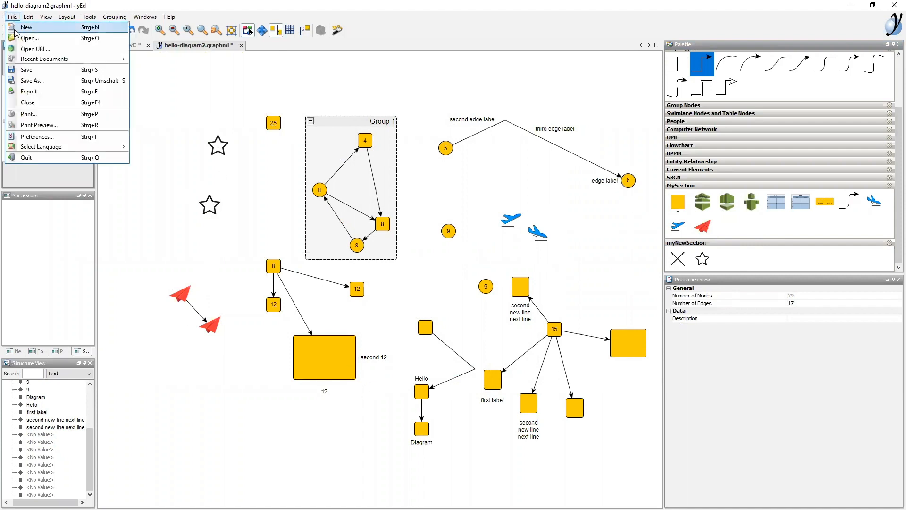
left_click(29, 91)
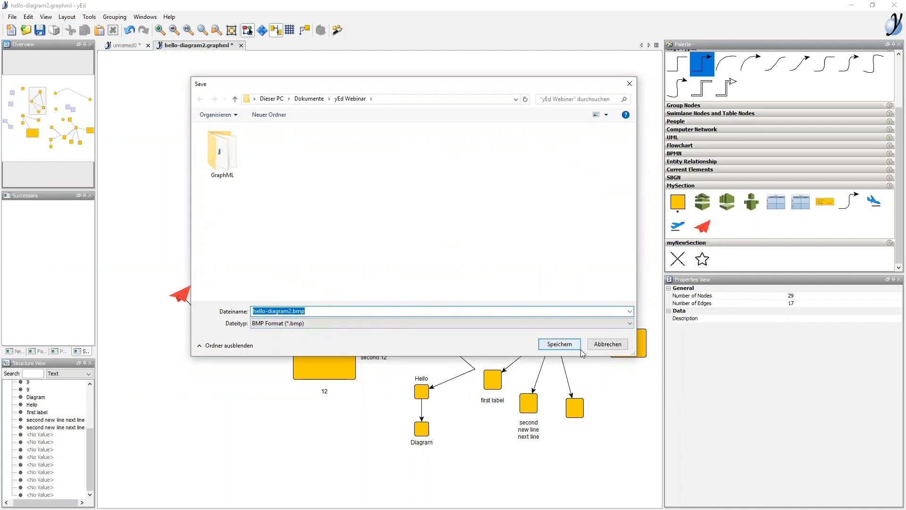
left_click(397, 323)
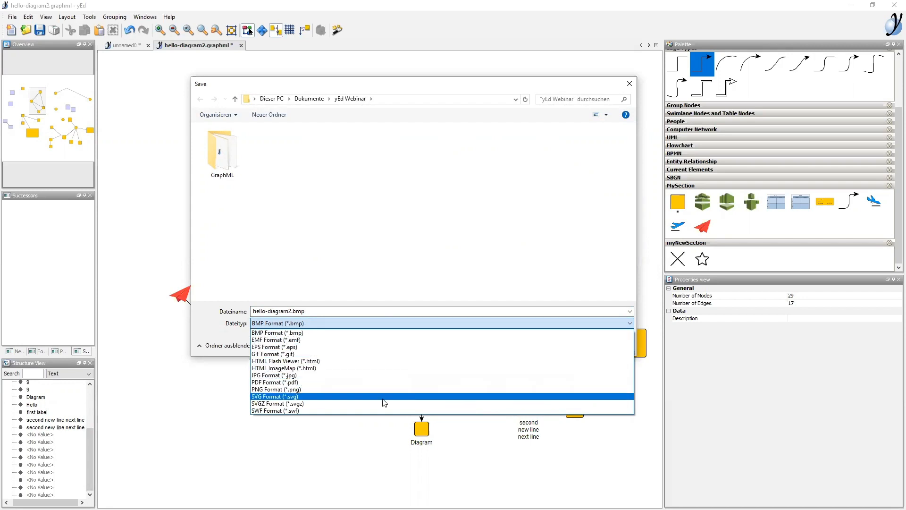
left_click(295, 400)
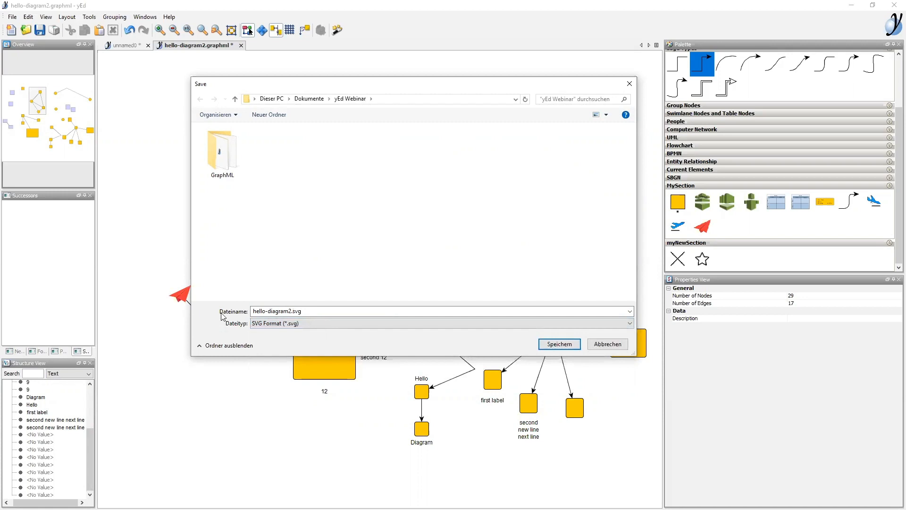
left_click(606, 345)
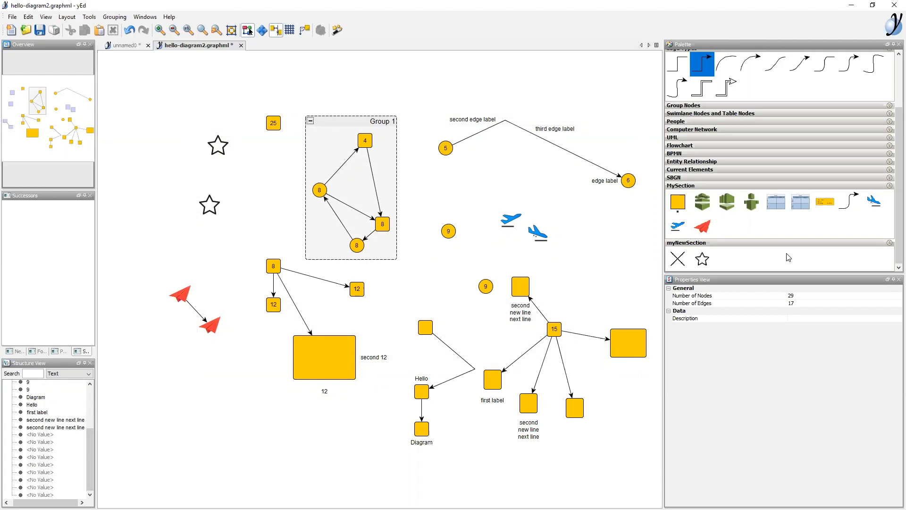
Step: Review the content options for a new palette section and cancel without creating one
right_click(738, 179)
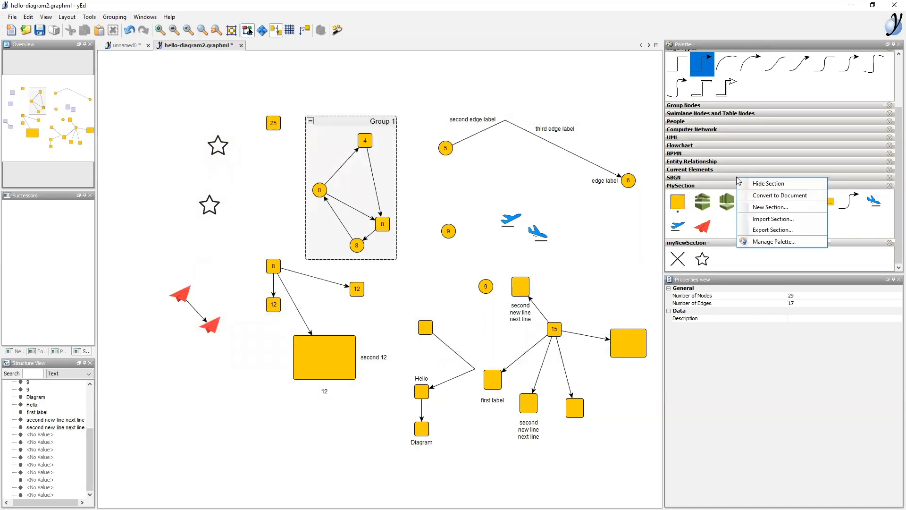
left_click(775, 210)
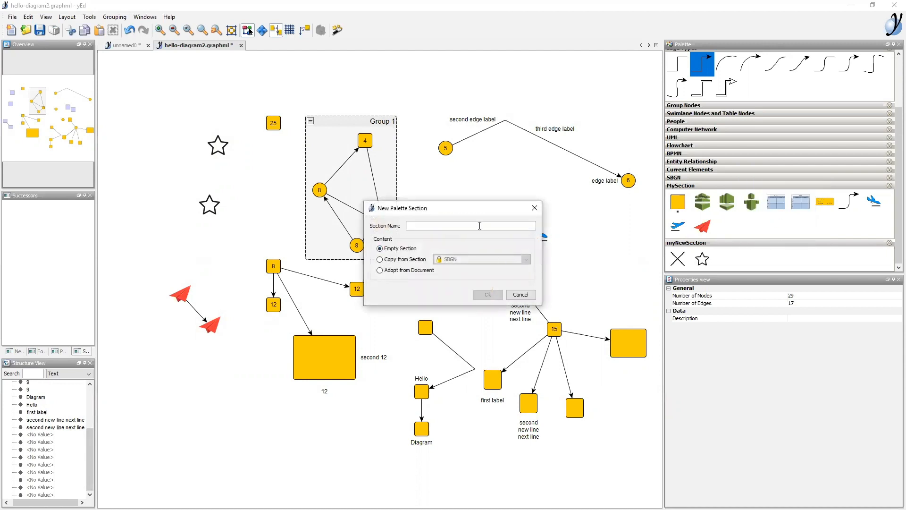
left_click(520, 295)
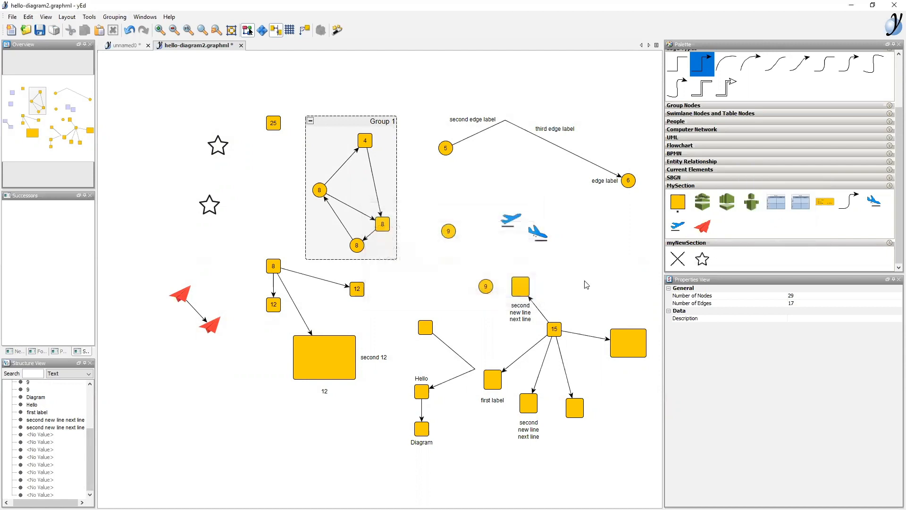
scroll(866, 243, "up", 1)
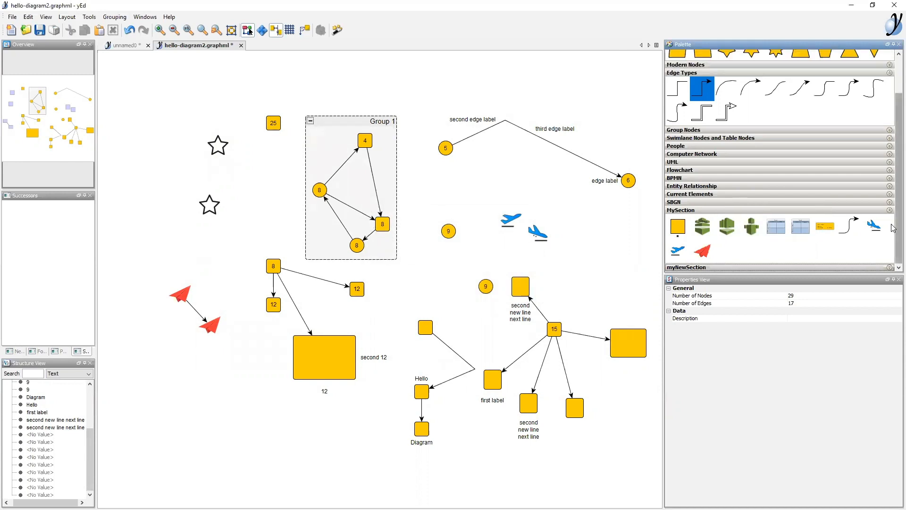
scroll(893, 237, "up", 2)
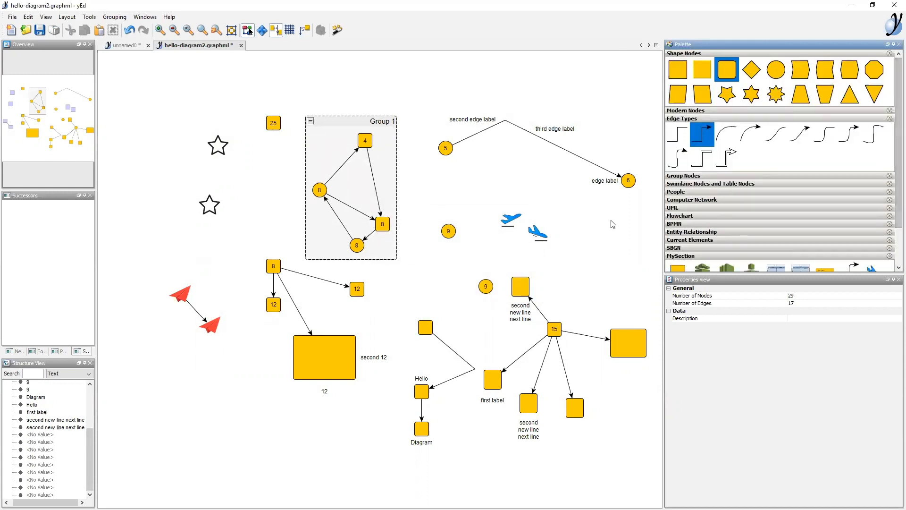